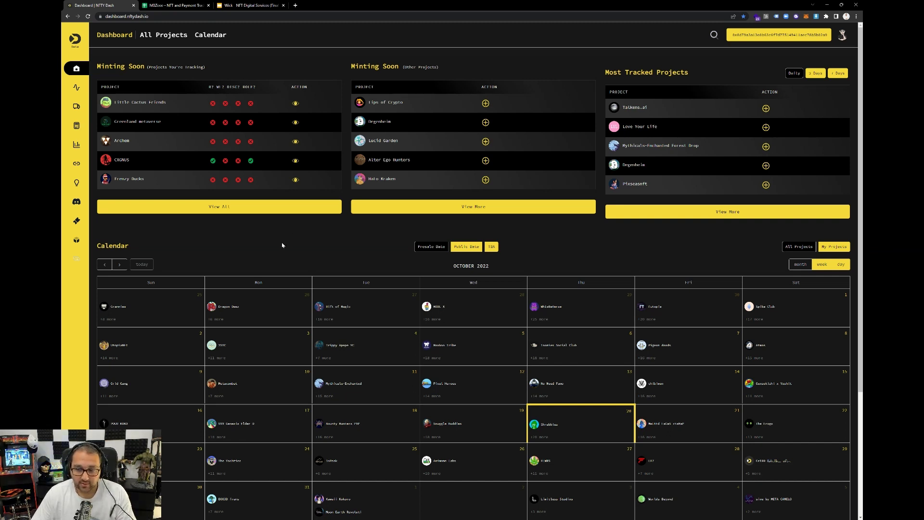
Step: Switch to the Wick NFT Digital Services deck and view its client slides, ending on slide 4
click(247, 6)
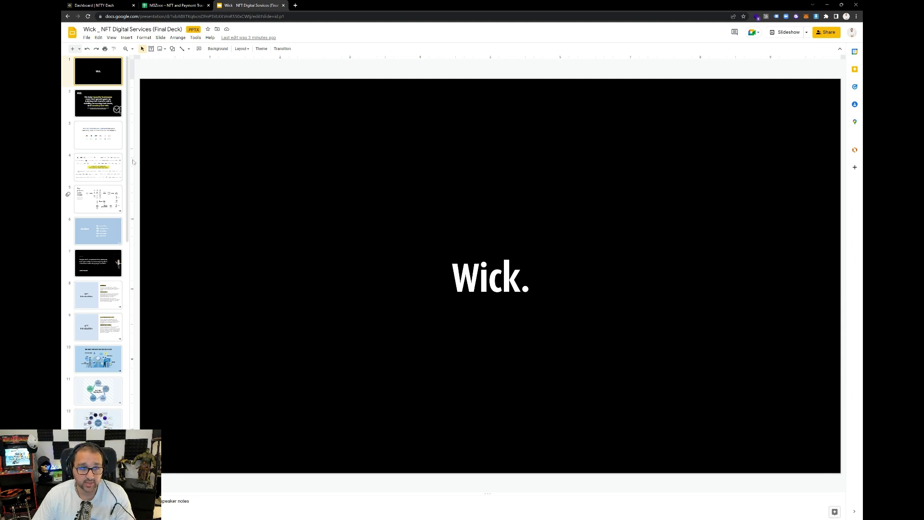
key(Down)
key(Down)
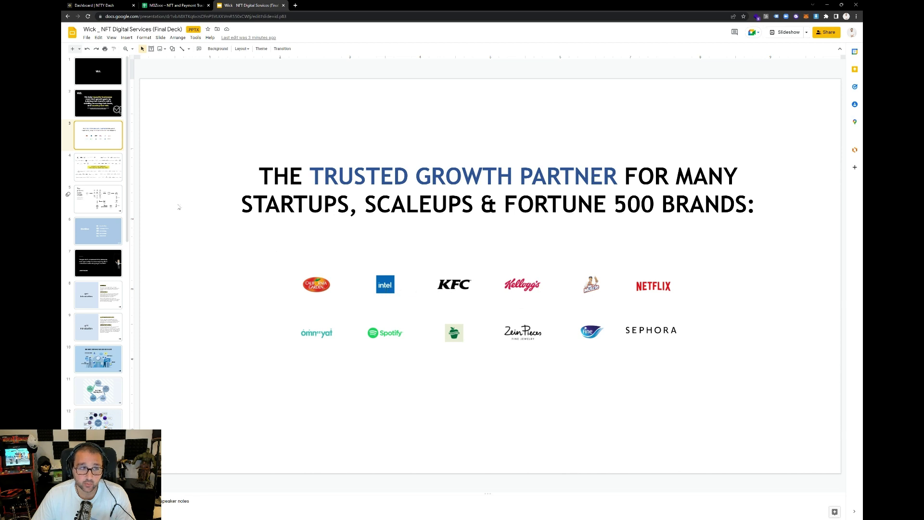
click(103, 173)
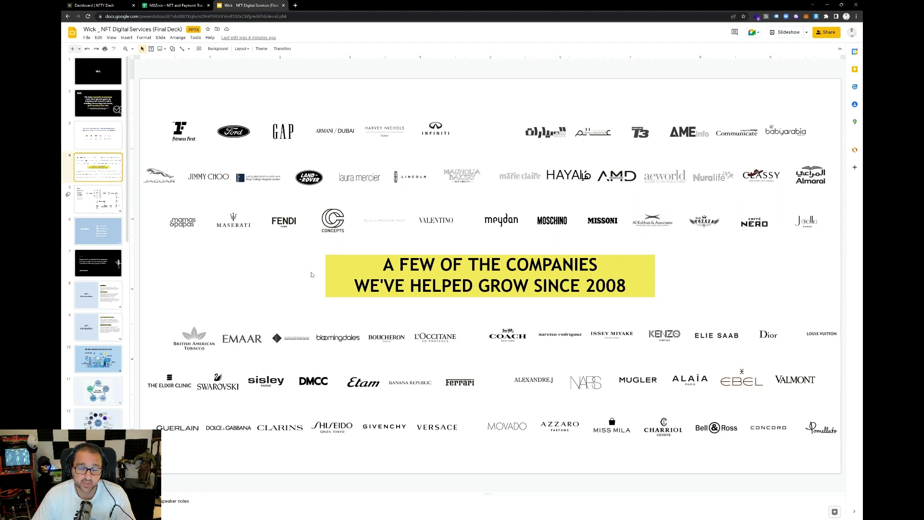
Step: Switch to the MBZeee NFT and Payment Tracker spreadsheet and skim the project details sheet
click(185, 6)
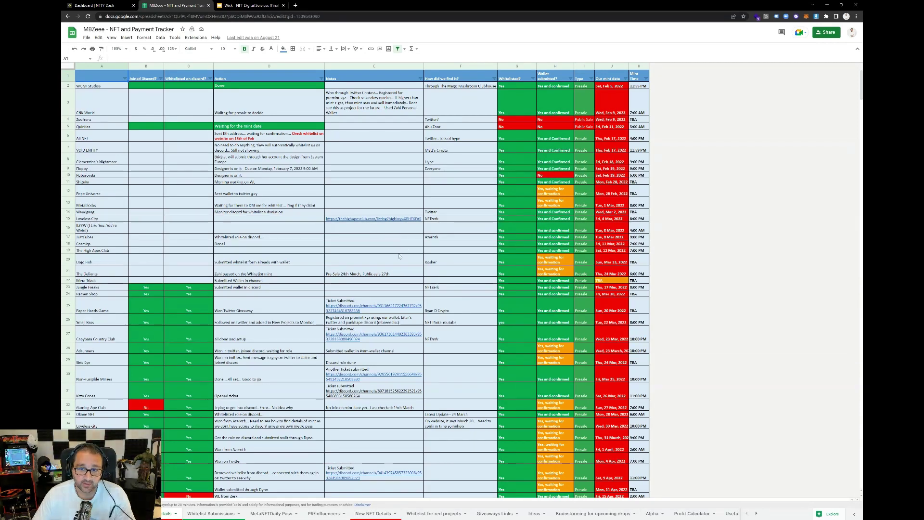
scroll(400, 256, down, 8)
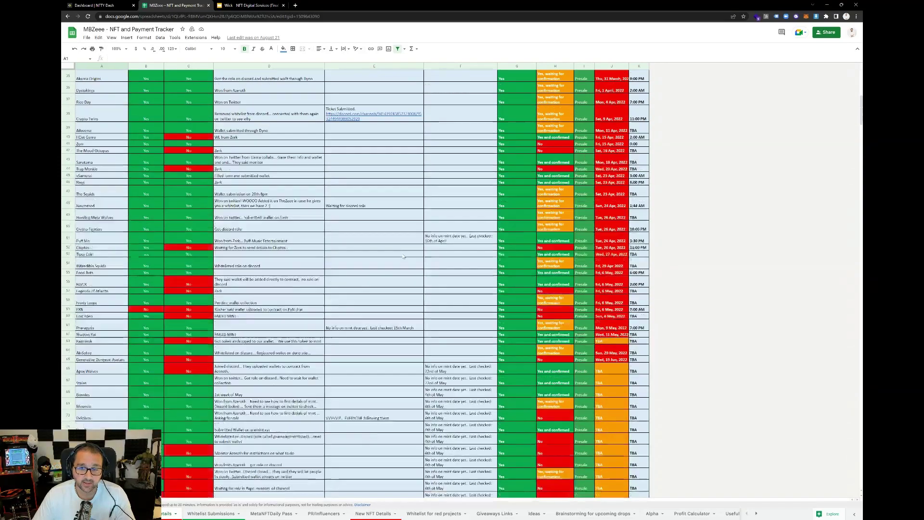
scroll(403, 256, down, 10)
scroll(403, 256, up, 12)
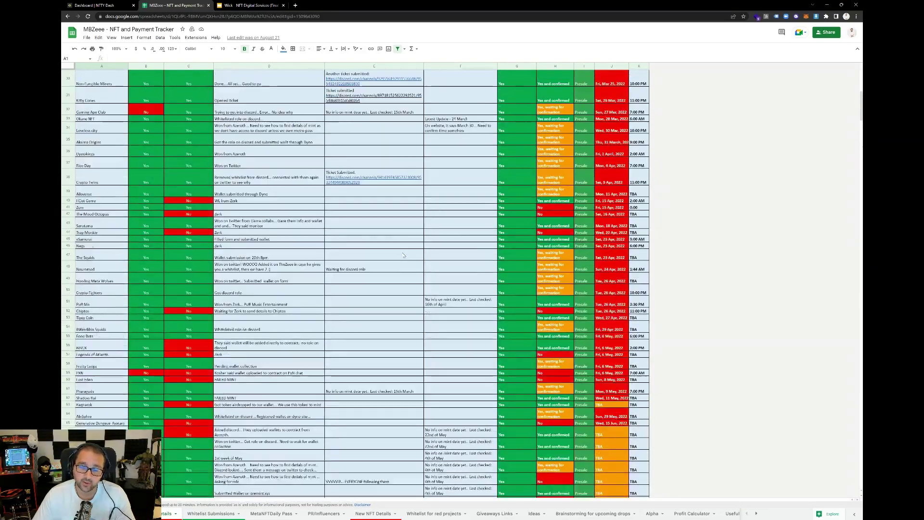
scroll(404, 255, up, 7)
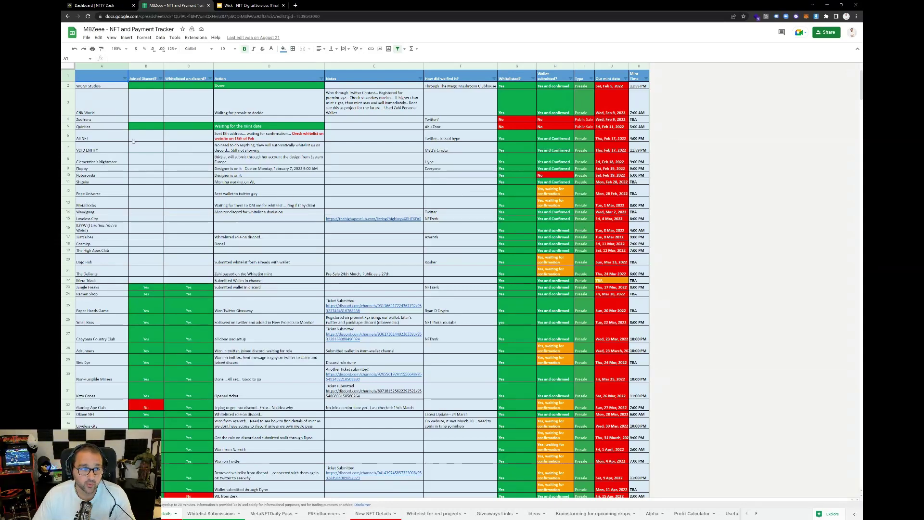
Step: Review the listed projects and their Discord and whitelist columns down to the last entries
click(98, 120)
click(99, 128)
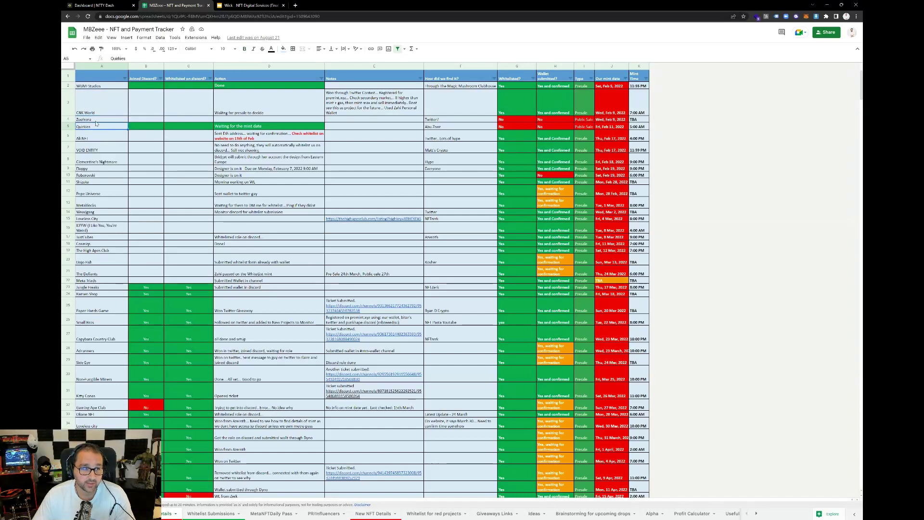
click(116, 162)
click(145, 162)
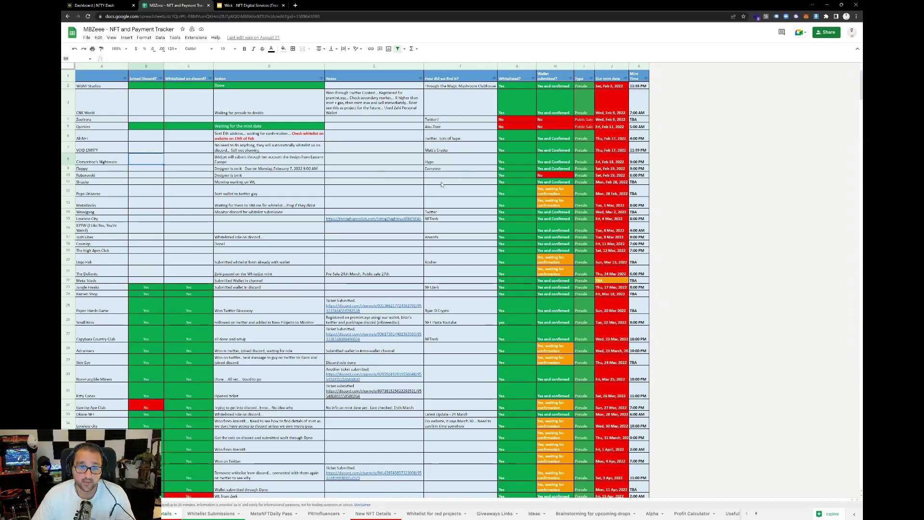
scroll(342, 232, down, 5)
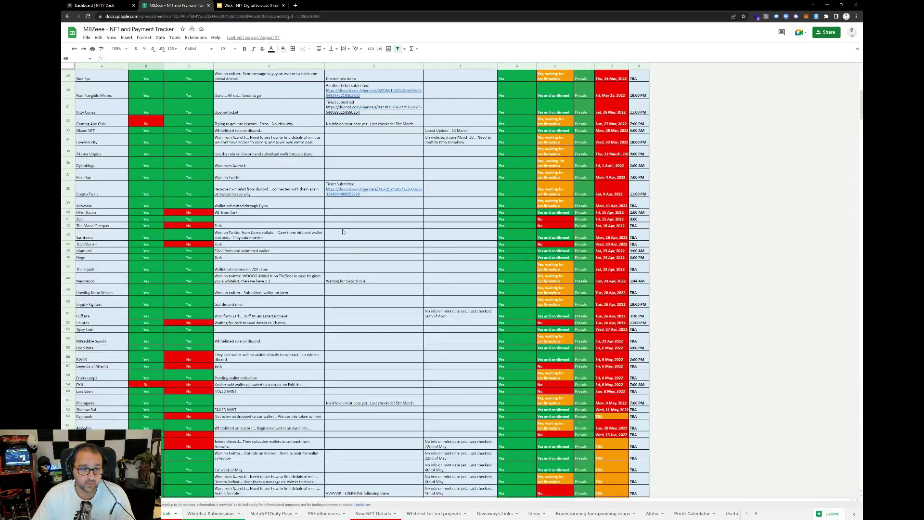
scroll(342, 232, down, 8)
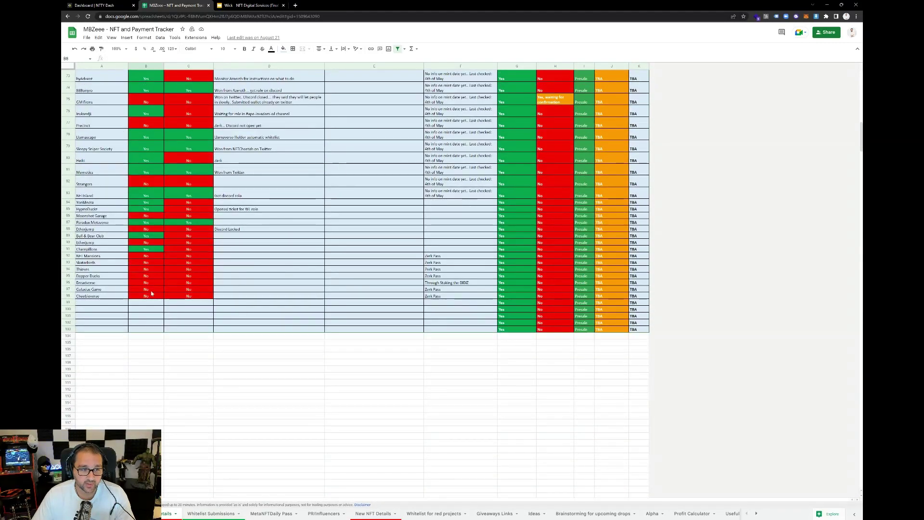
scroll(151, 293, up, 13)
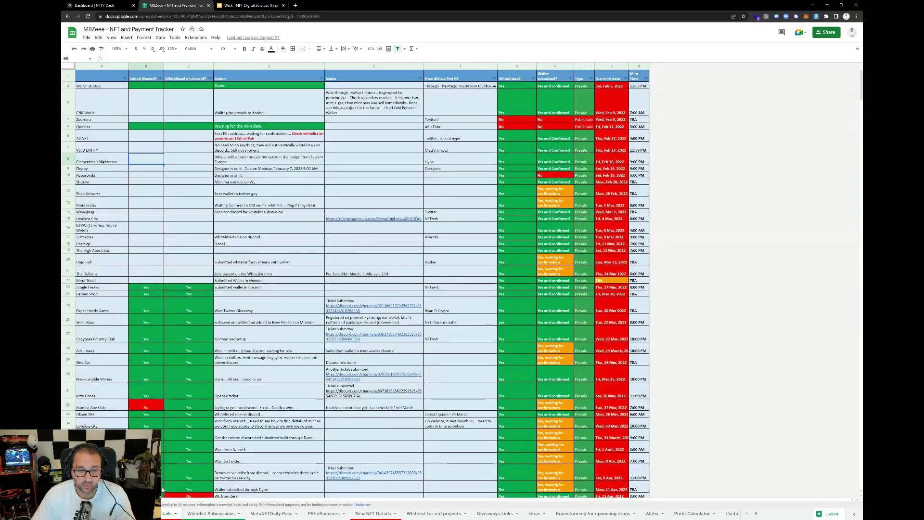
Step: Open the Whitelist Submissions sheet and review its launchpad, won, notes and link entries
click(211, 513)
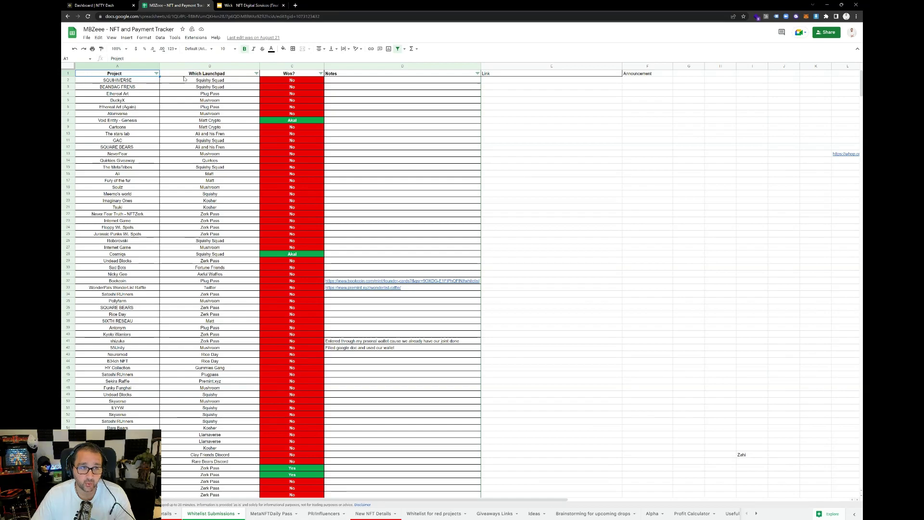
scroll(299, 202, down, 12)
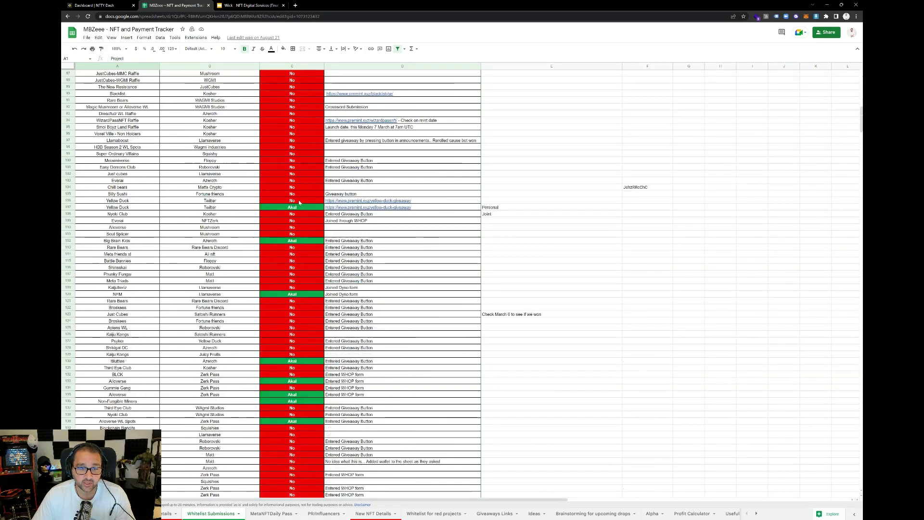
scroll(299, 202, down, 20)
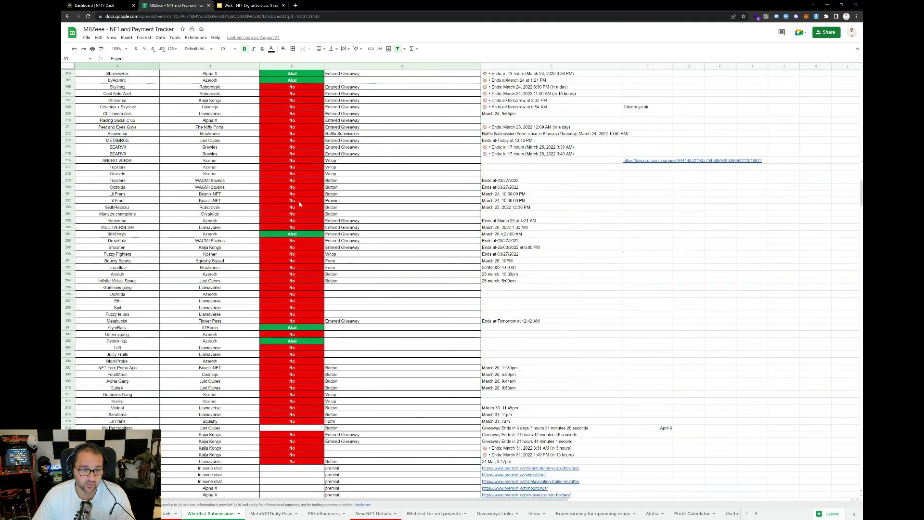
scroll(299, 204, down, 13)
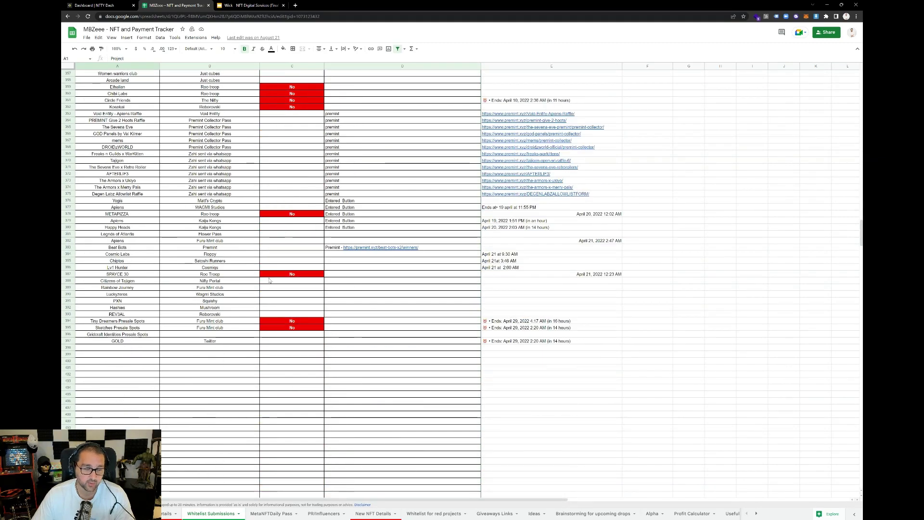
scroll(425, 310, up, 3)
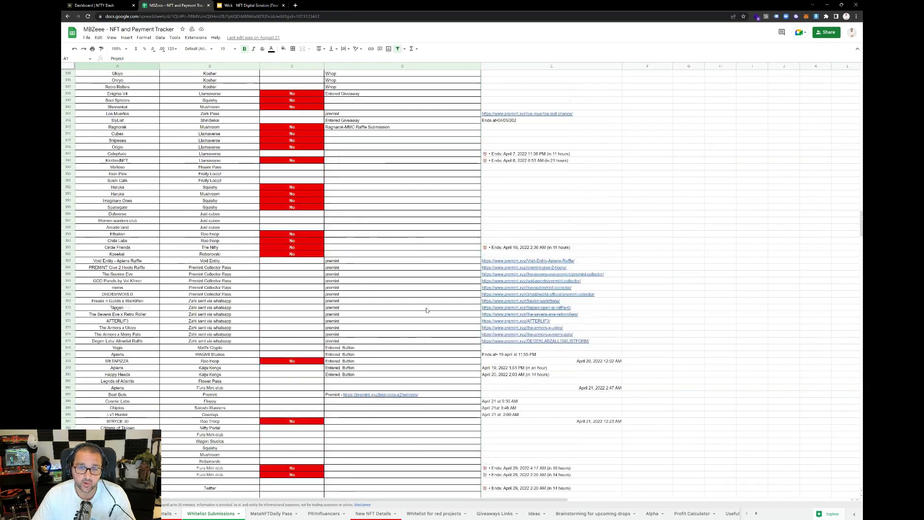
scroll(426, 309, up, 4)
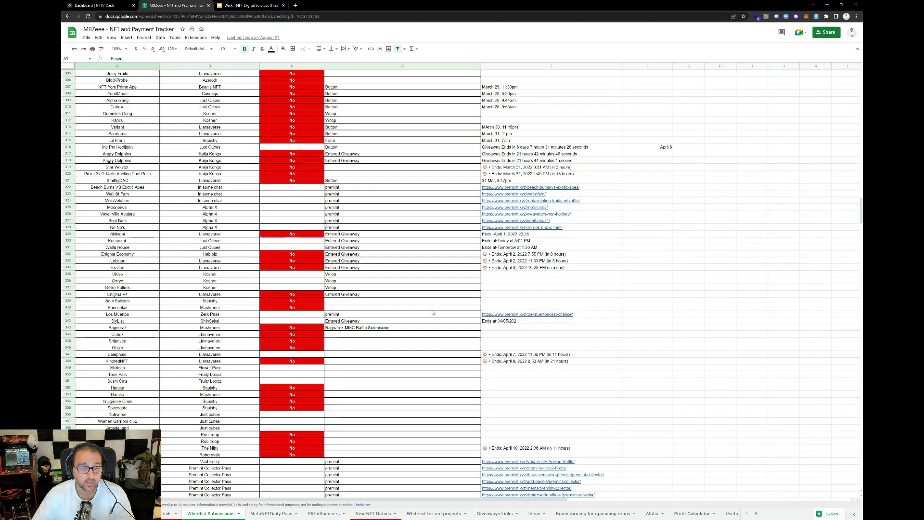
scroll(432, 312, up, 15)
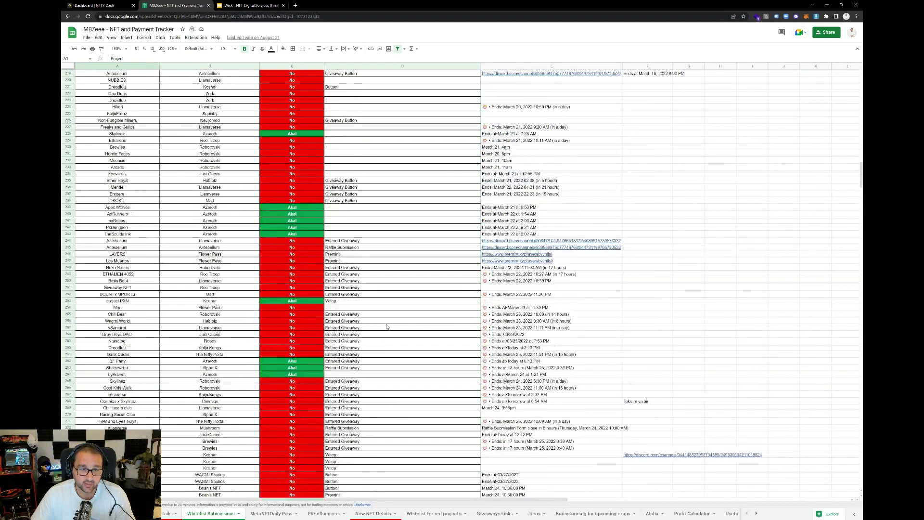
scroll(387, 327, up, 5)
Step: Return to the tracker's project details sheet and examine the actions, ticket notes, sources and mint dates
key(ctrl+Page_Up)
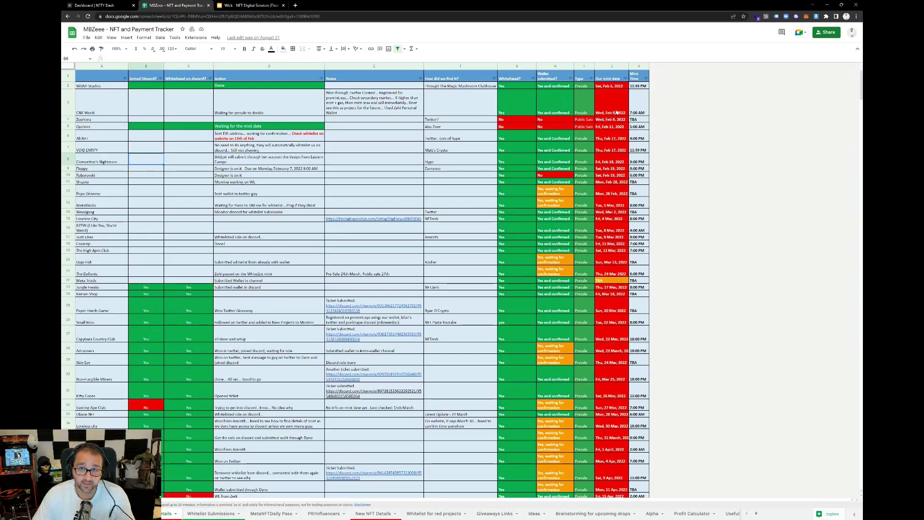
scroll(370, 190, down, 3)
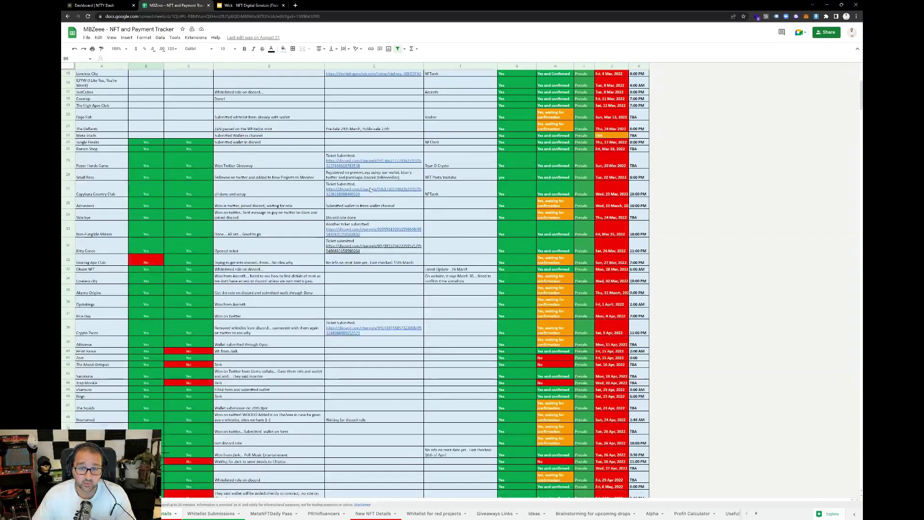
scroll(370, 190, down, 3)
scroll(372, 189, up, 8)
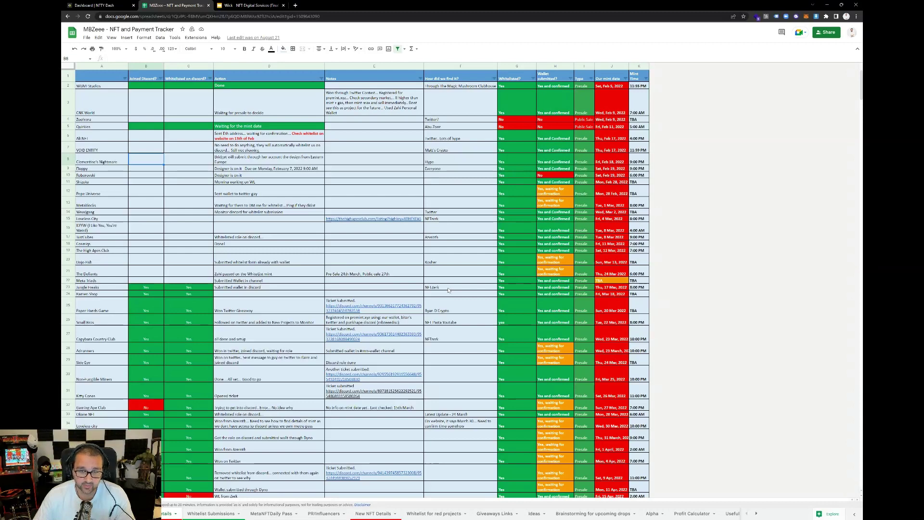
mouse_move(406, 302)
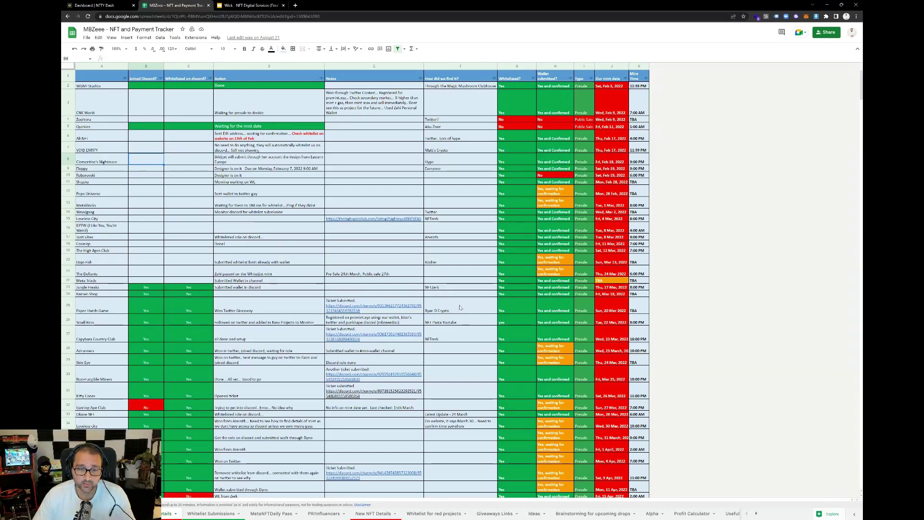
scroll(457, 310, down, 5)
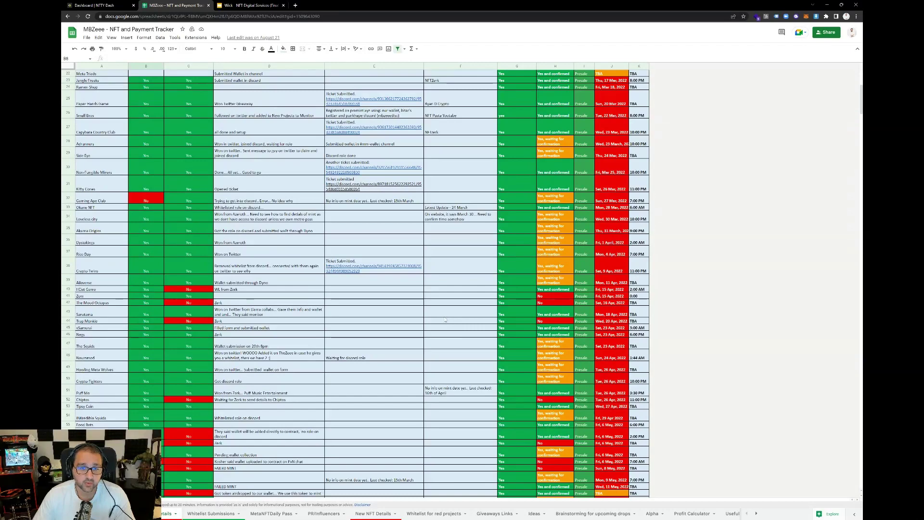
scroll(445, 320, up, 5)
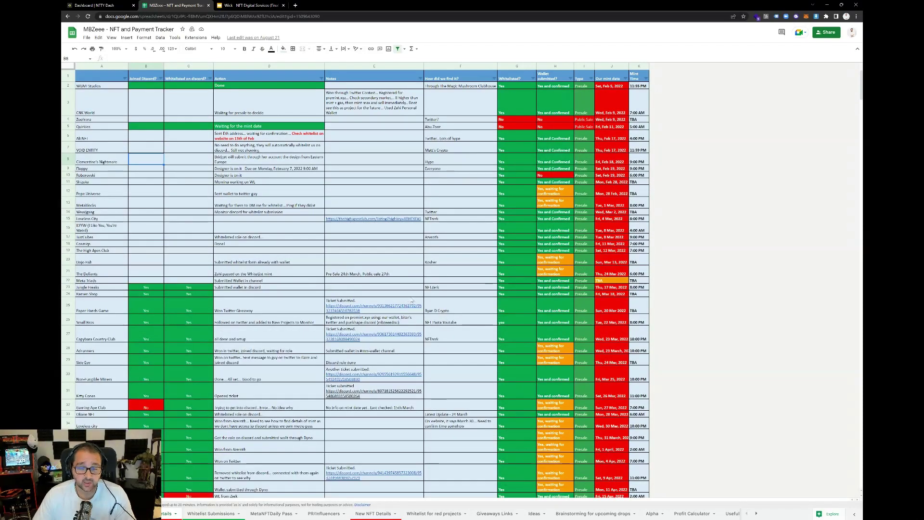
click(480, 295)
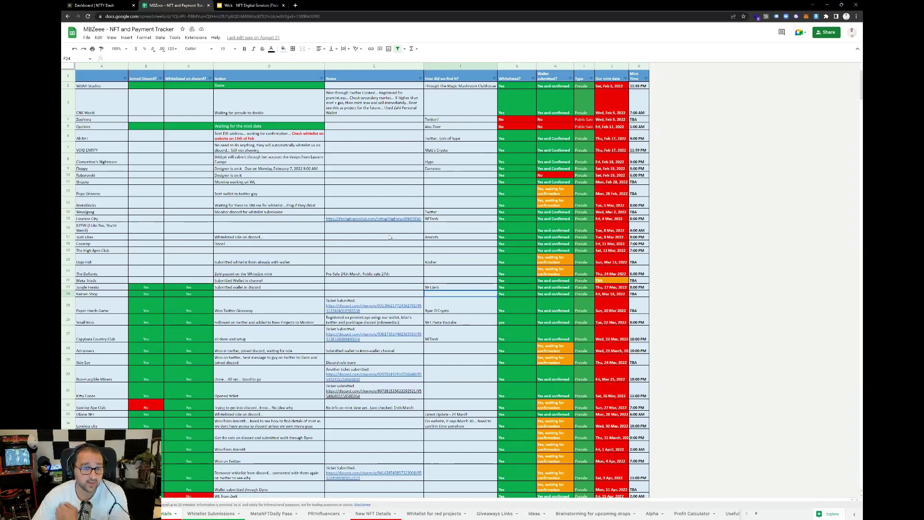
Step: Compare the NFTY Dash dashboard with the project details sheet in the tracker spreadsheet
click(114, 7)
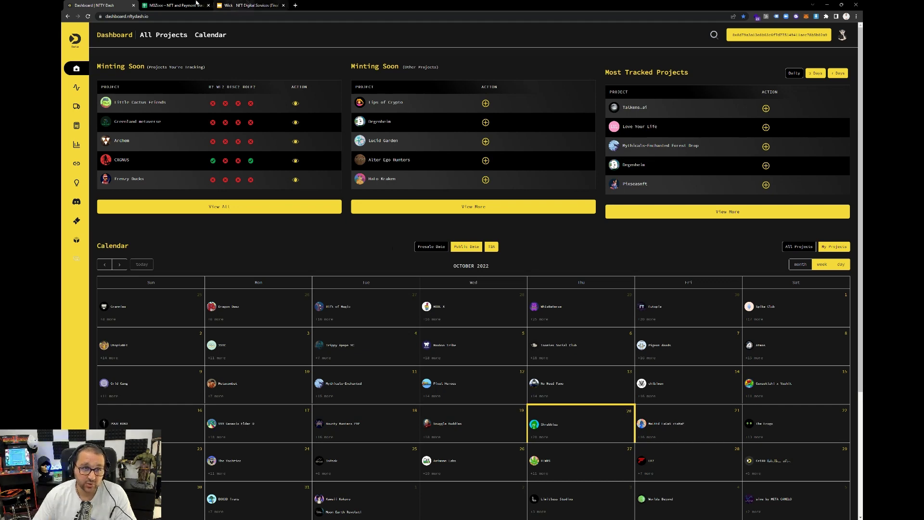
key(ctrl+Tab)
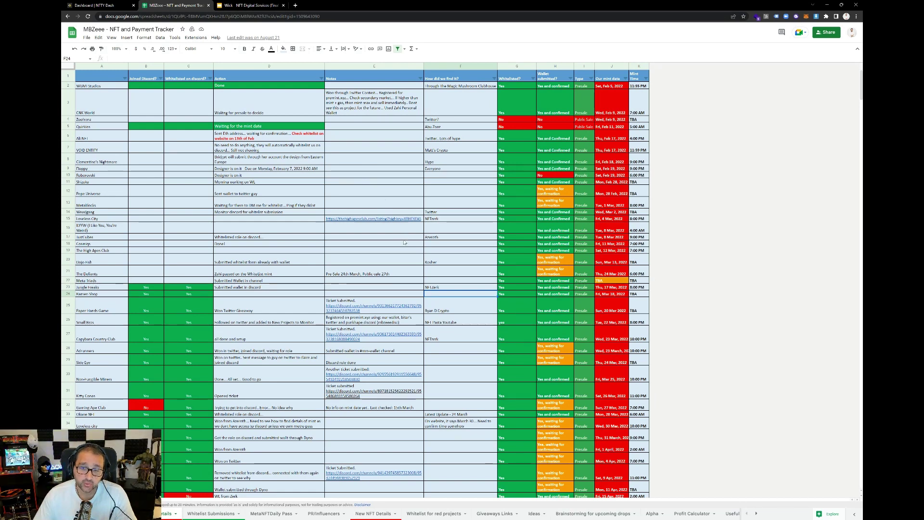
scroll(402, 273, down, 3)
scroll(402, 273, down, 3)
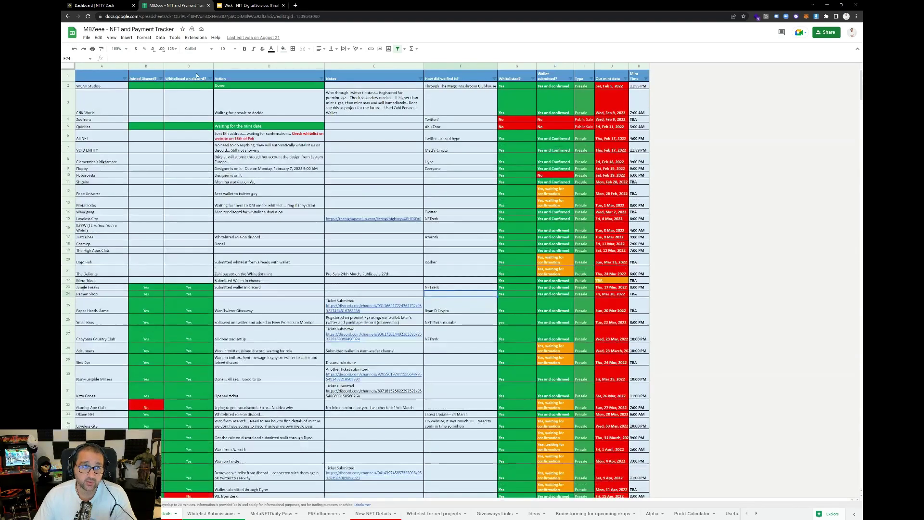
Step: Switch to the NFTY Dash dashboard and check the meaning of the status columns for the tracked projects minting soon
click(91, 5)
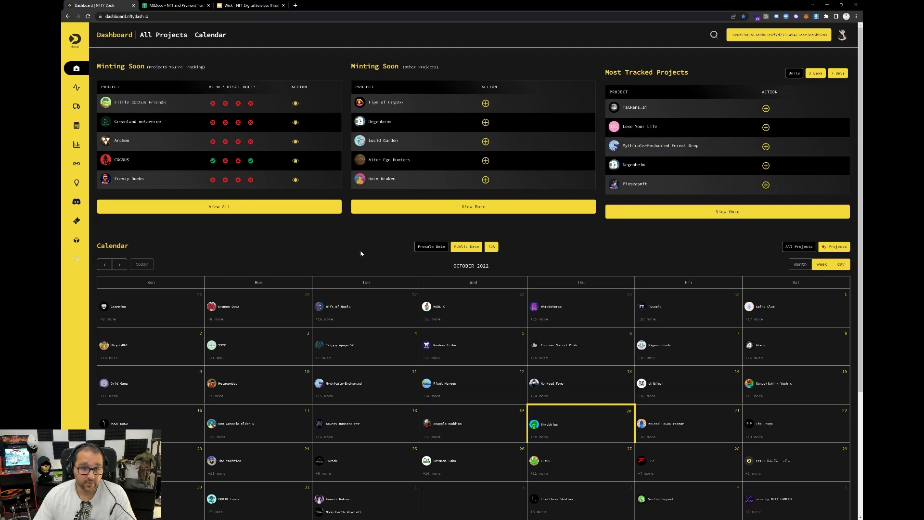
scroll(356, 254, down, 3)
scroll(361, 254, up, 3)
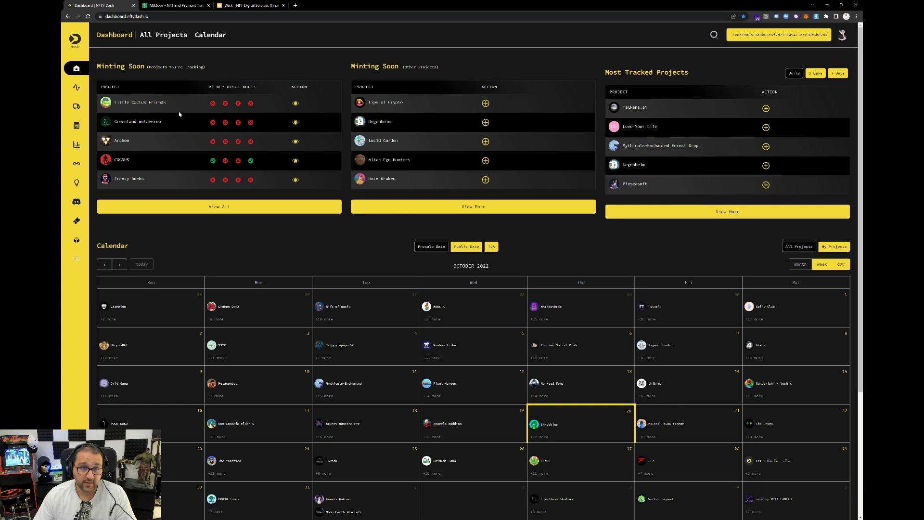
mouse_move(210, 92)
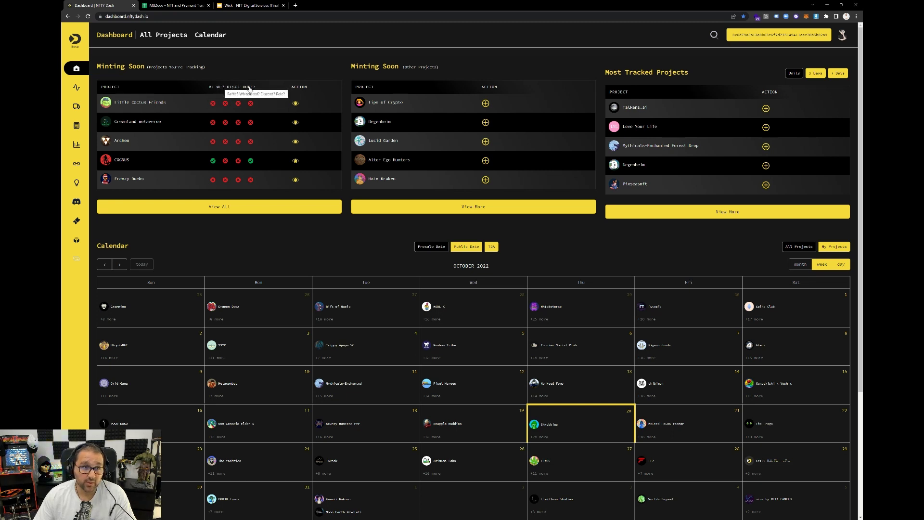
Step: Mark the first three statuses, including whitelist and Discord, as done for Little Cactus Friends
click(225, 103)
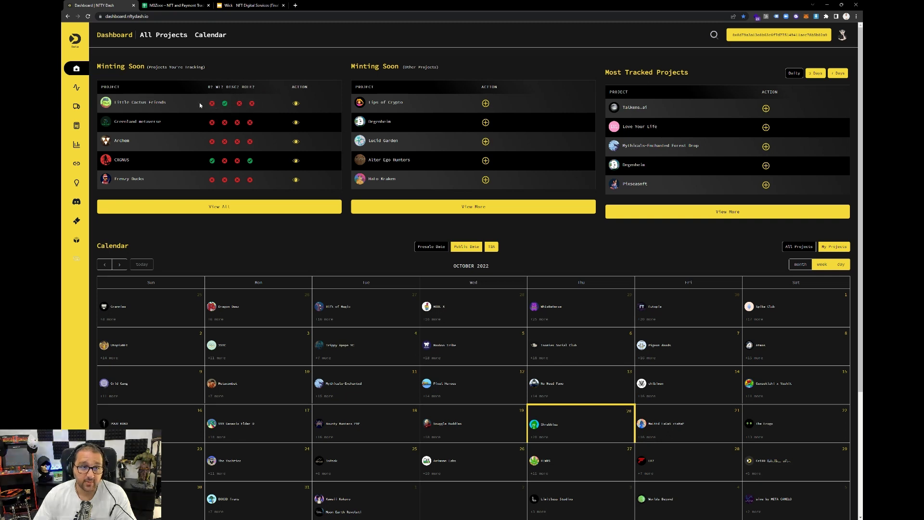
click(213, 103)
click(238, 103)
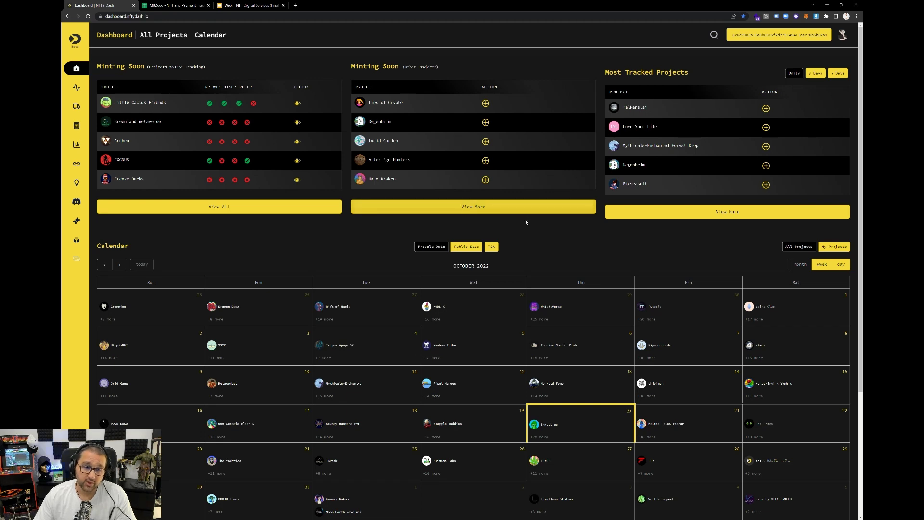
Step: Browse the calendar's projects by public date and TBA, paging through the TBA list, and return to the presale date view
scroll(526, 221, down, 2)
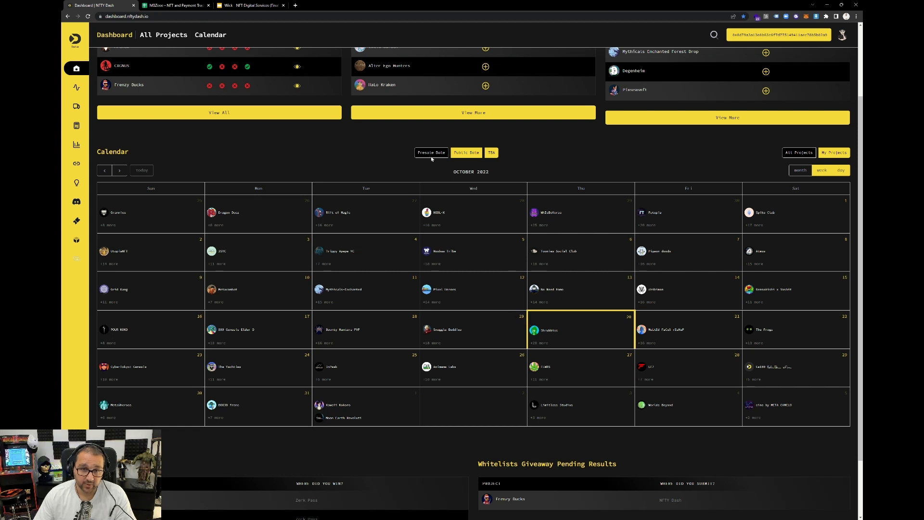
click(466, 154)
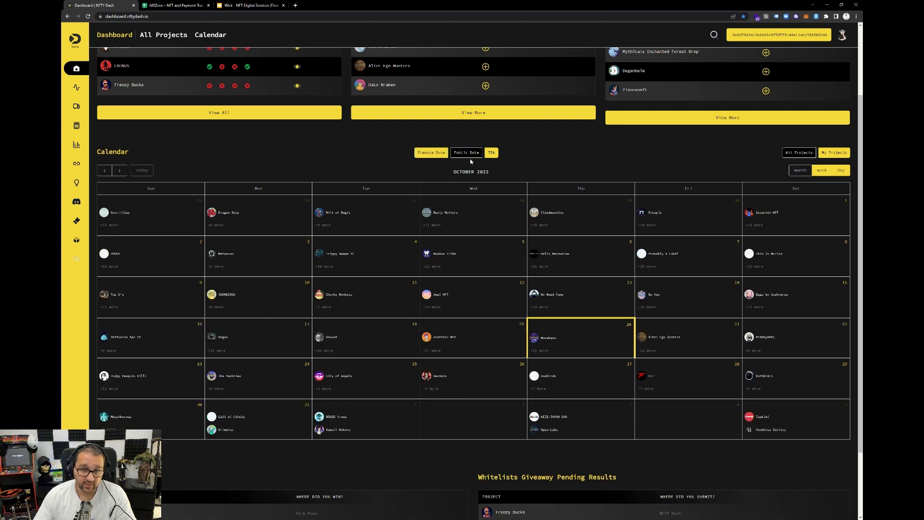
click(496, 155)
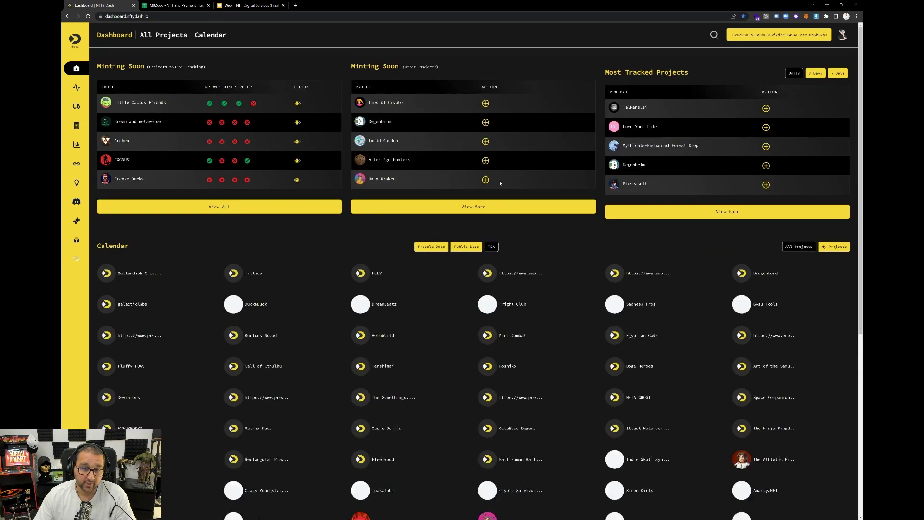
scroll(594, 325, down, 3)
scroll(596, 325, down, 1)
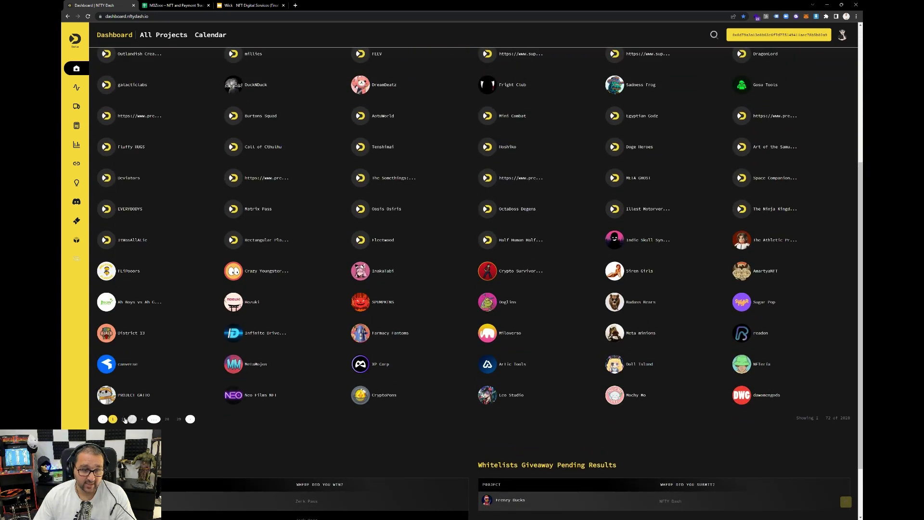
click(190, 419)
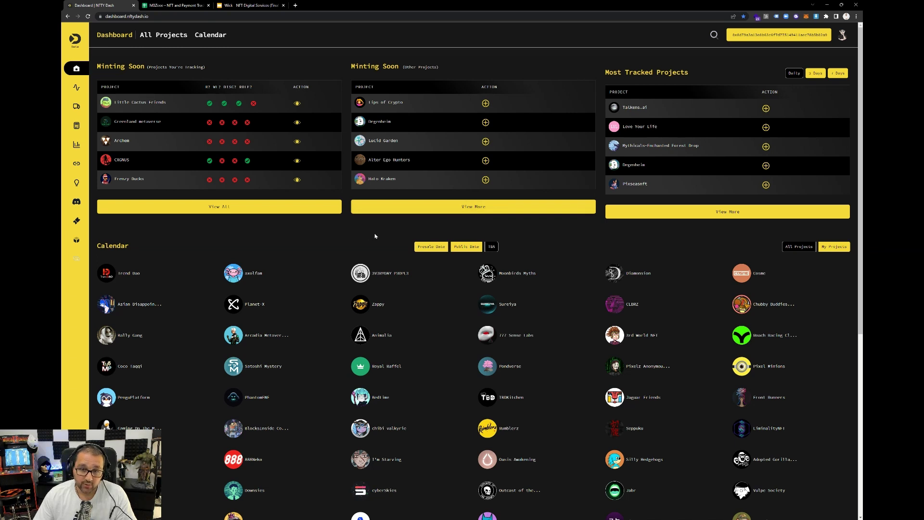
click(433, 248)
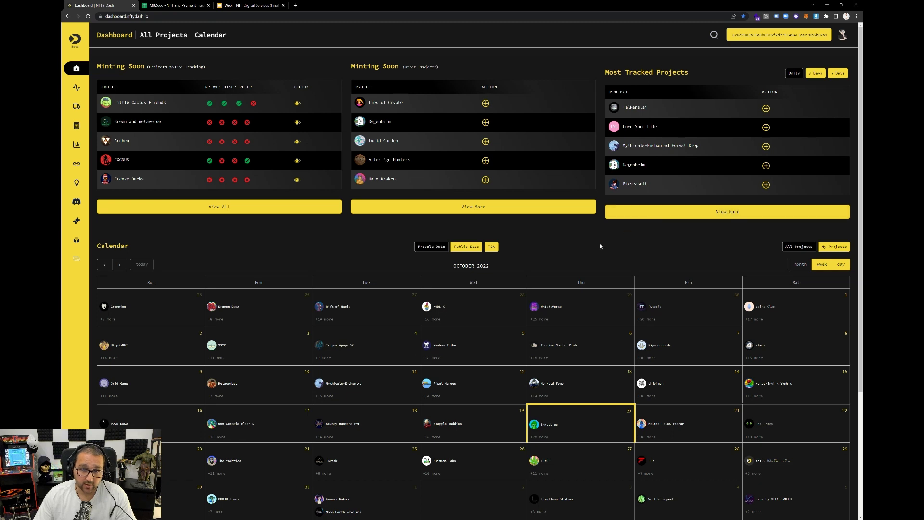
Step: Expand the lists of other projects minting soon and most tracked projects, and compare the most tracked ones over the two longer periods
click(450, 210)
click(655, 211)
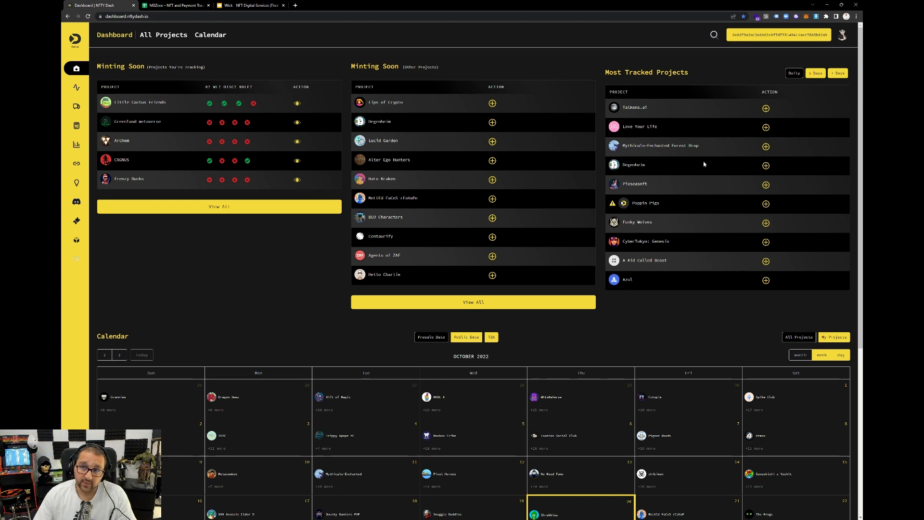
click(814, 74)
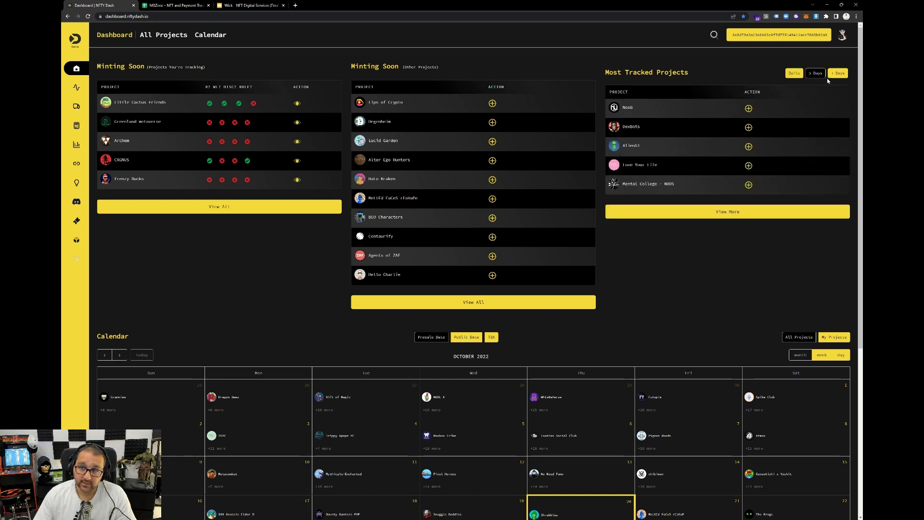
click(837, 73)
Step: View the calendar by week, day and month, and switch between my projects and all projects
scroll(598, 263, down, 5)
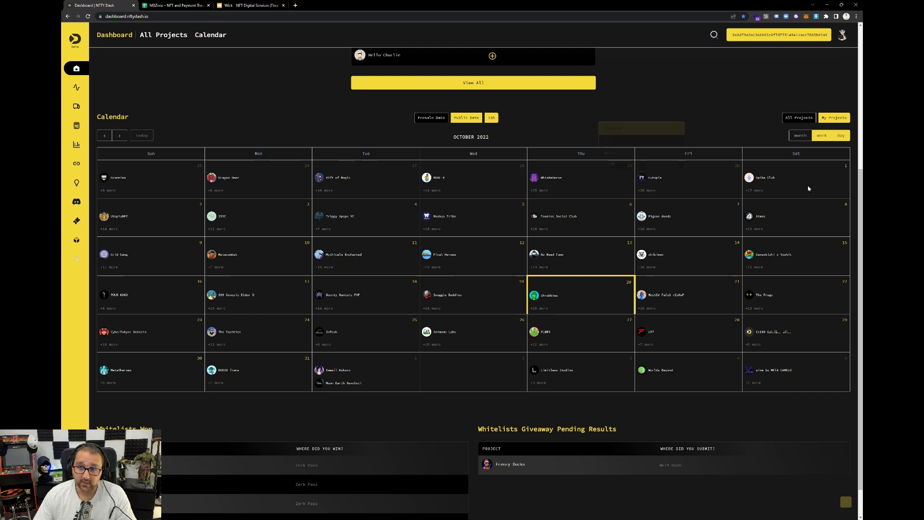
click(821, 136)
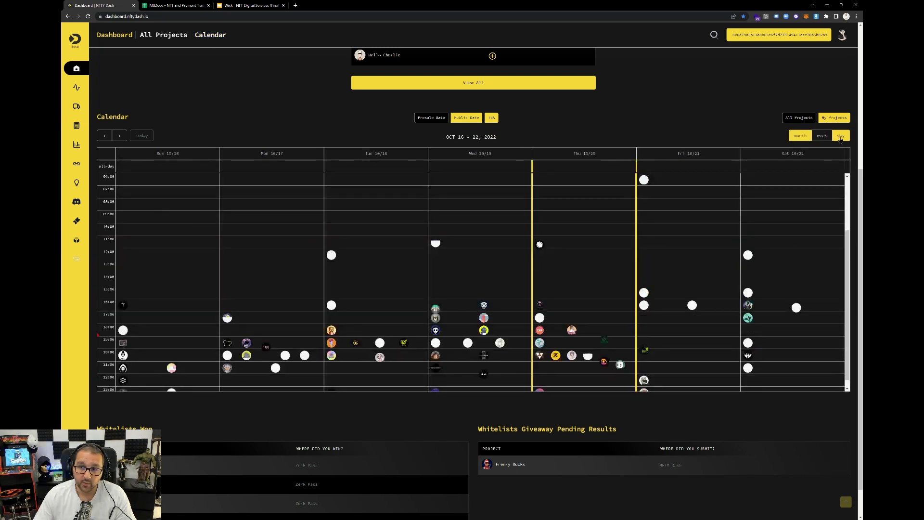
click(841, 136)
click(797, 137)
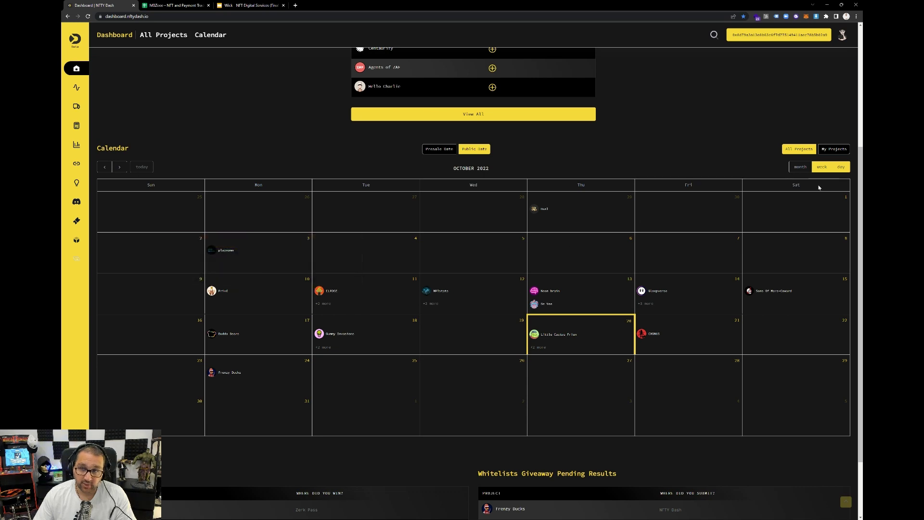
click(798, 150)
Step: View the mint details of Little Cactus Friends and Lips of Crypto from the Minting Soon lists
scroll(591, 172, up, 3)
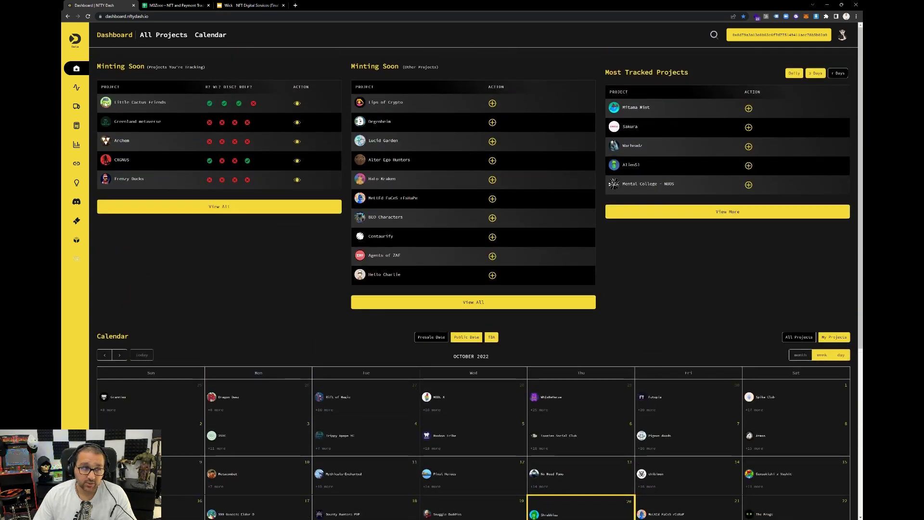
click(297, 103)
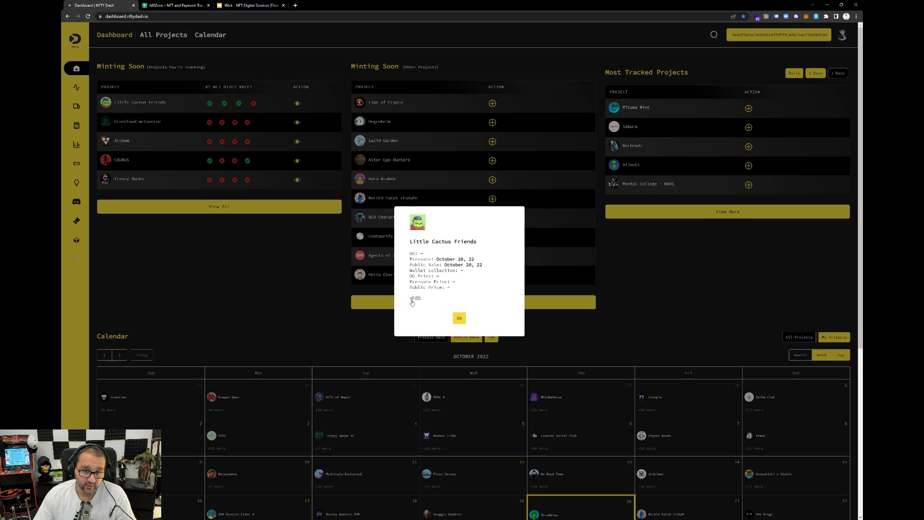
click(459, 317)
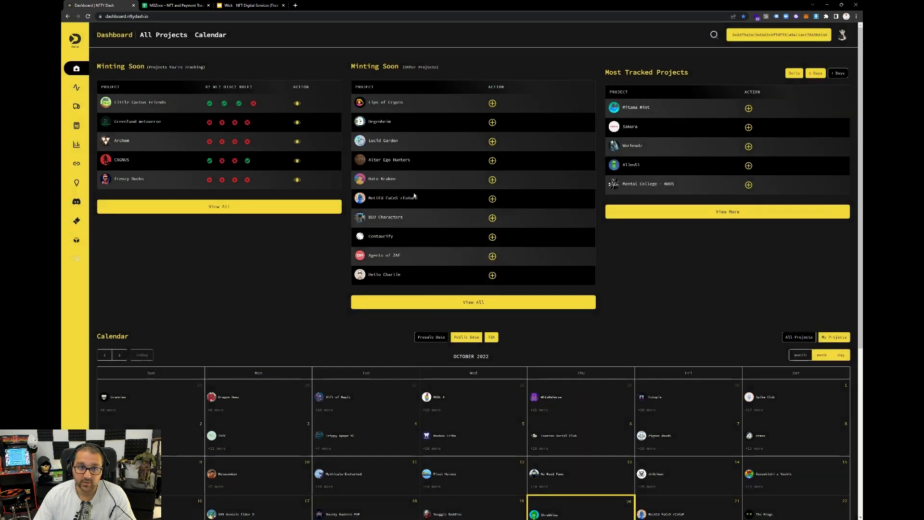
click(362, 105)
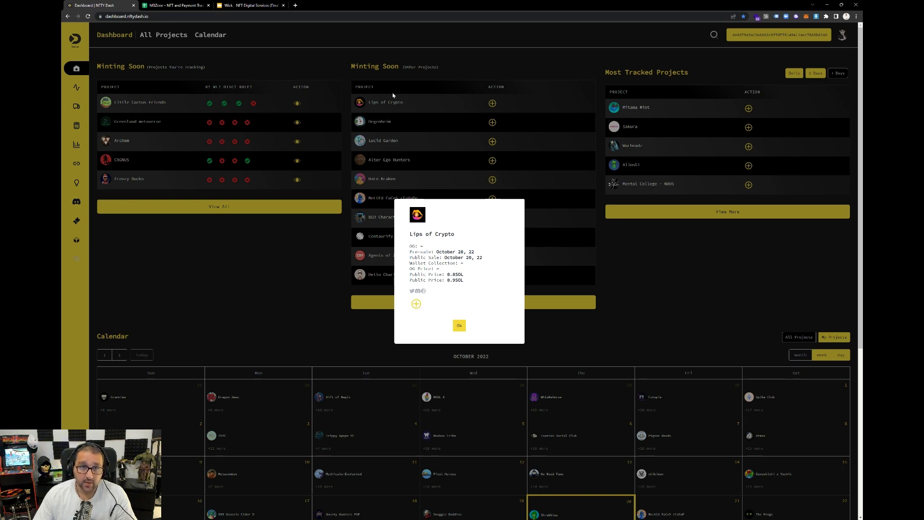
click(459, 325)
Step: View the mint details of HODL-X and Fatal Foxes from the calendar's September 28 entries
scroll(680, 295, down, 5)
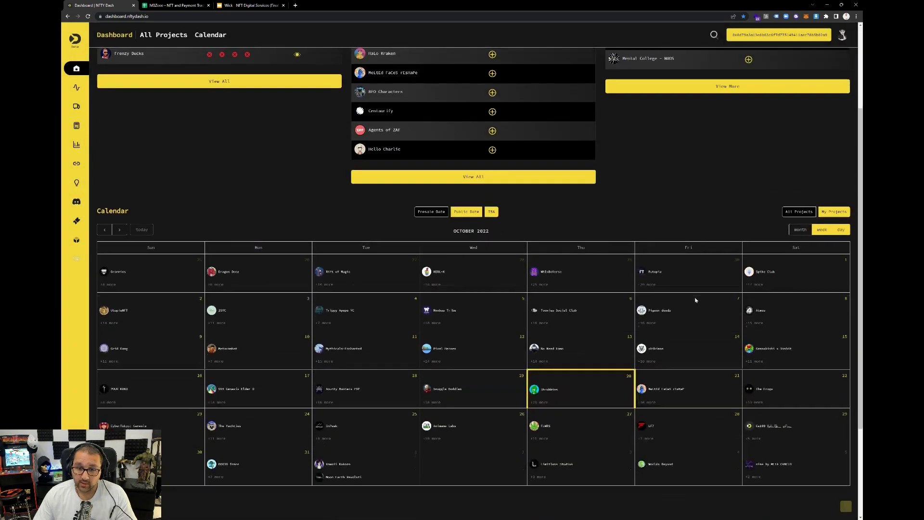
scroll(694, 300, down, 1)
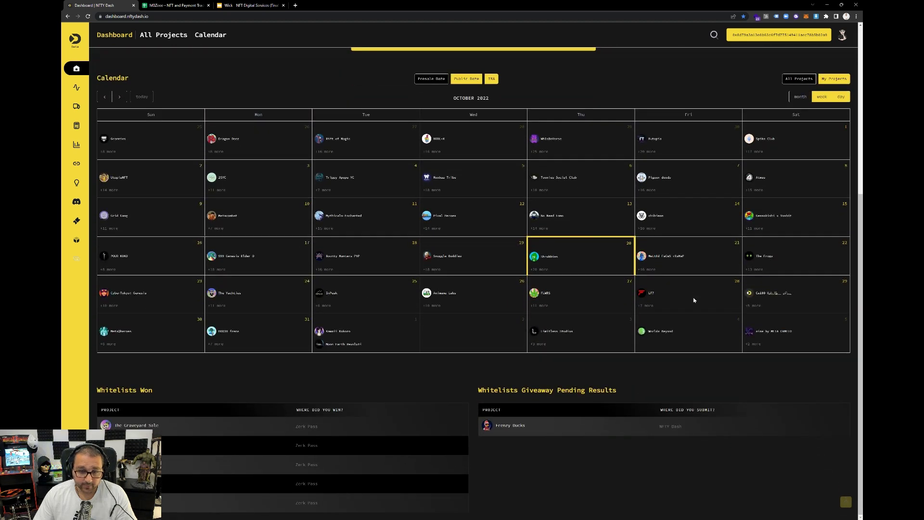
click(435, 138)
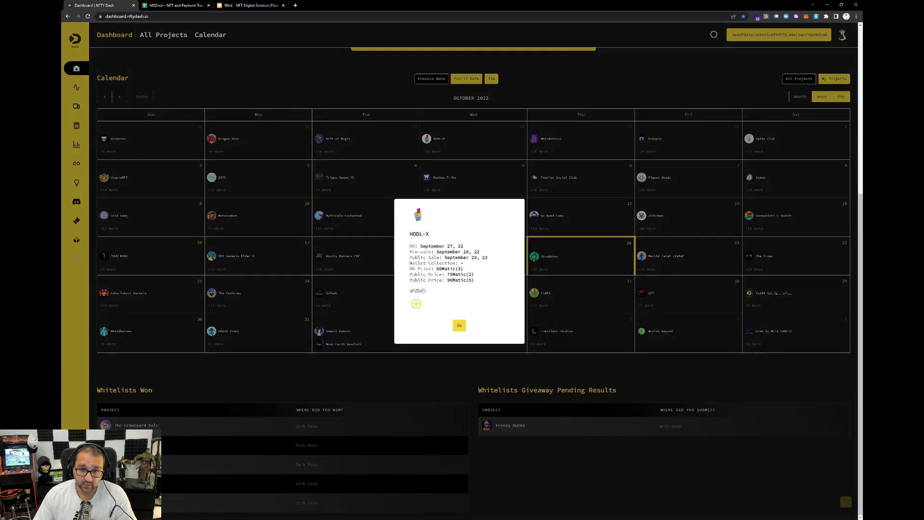
click(459, 326)
click(432, 152)
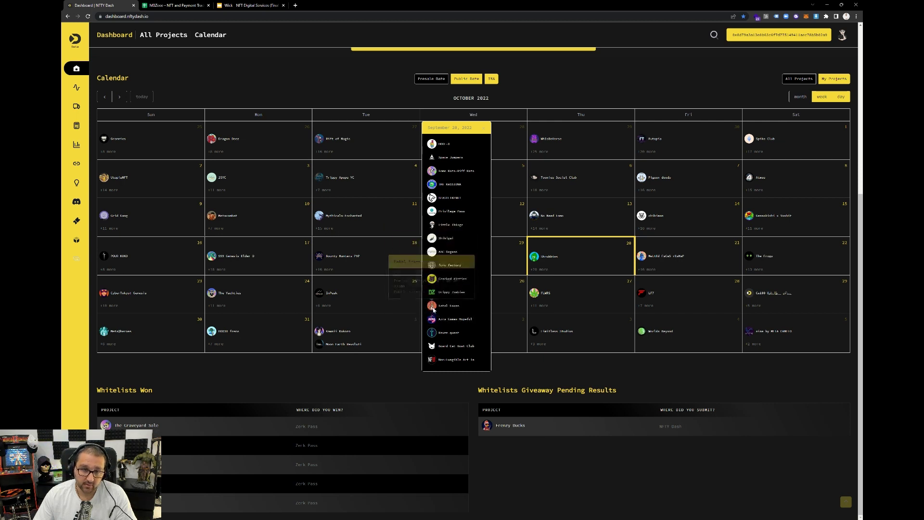
click(432, 306)
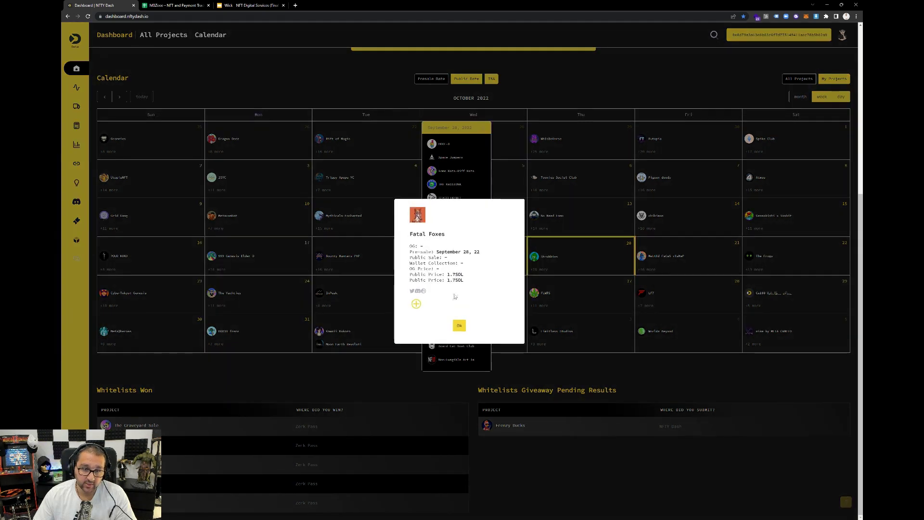
click(458, 325)
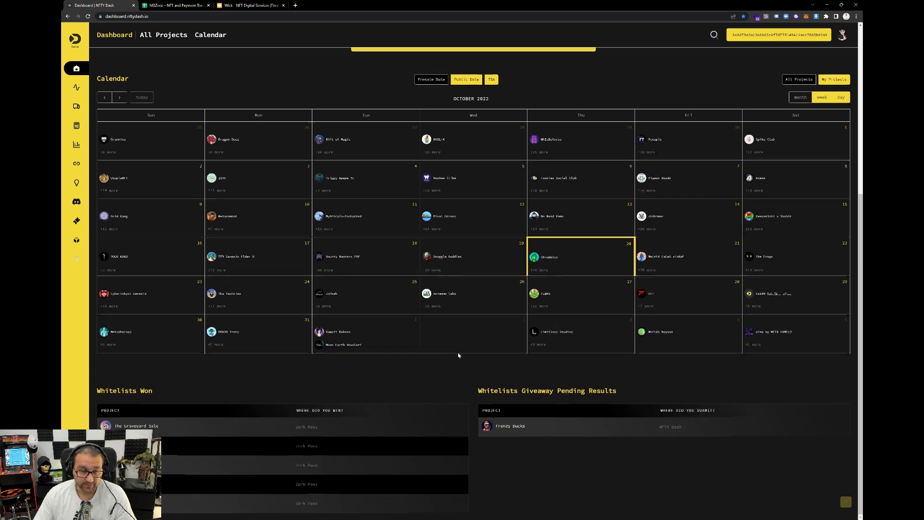
Step: Open the Project Tracker and review the tracked projects and the price options for Evolved camels
scroll(457, 353, up, 5)
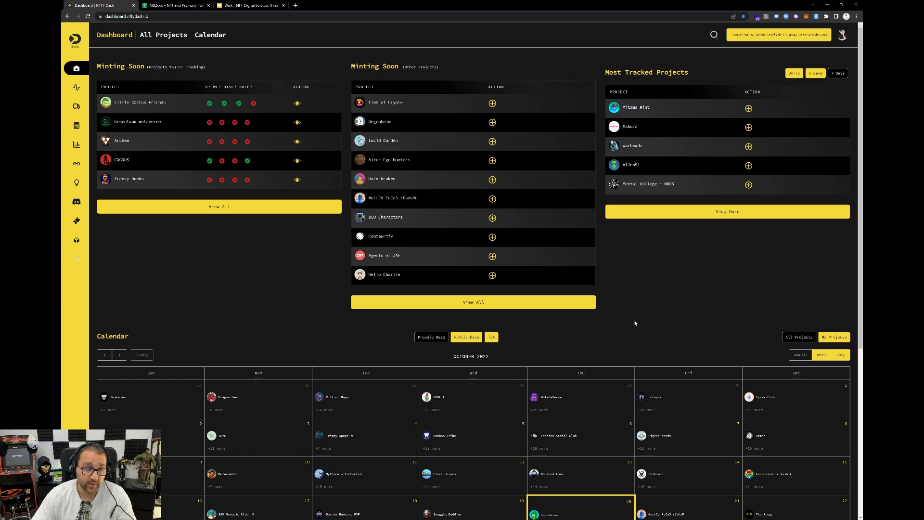
click(78, 88)
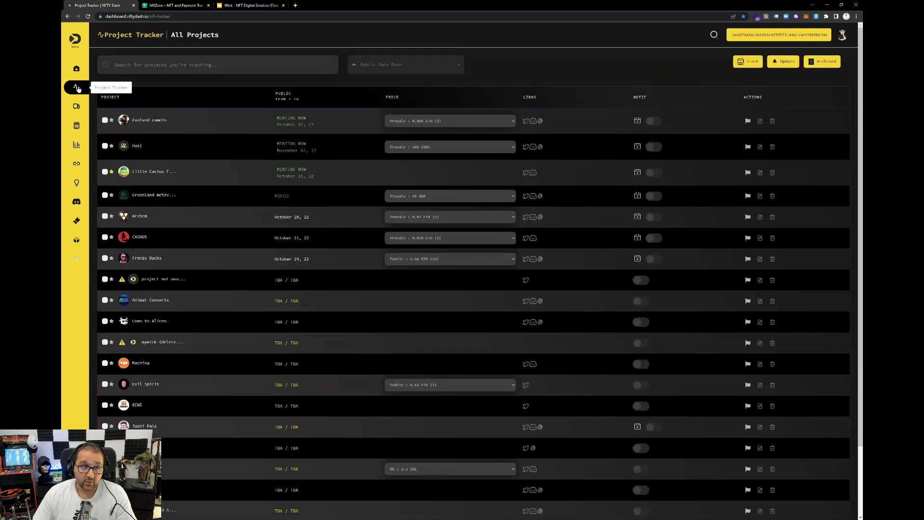
scroll(179, 144, down, 2)
scroll(181, 154, up, 2)
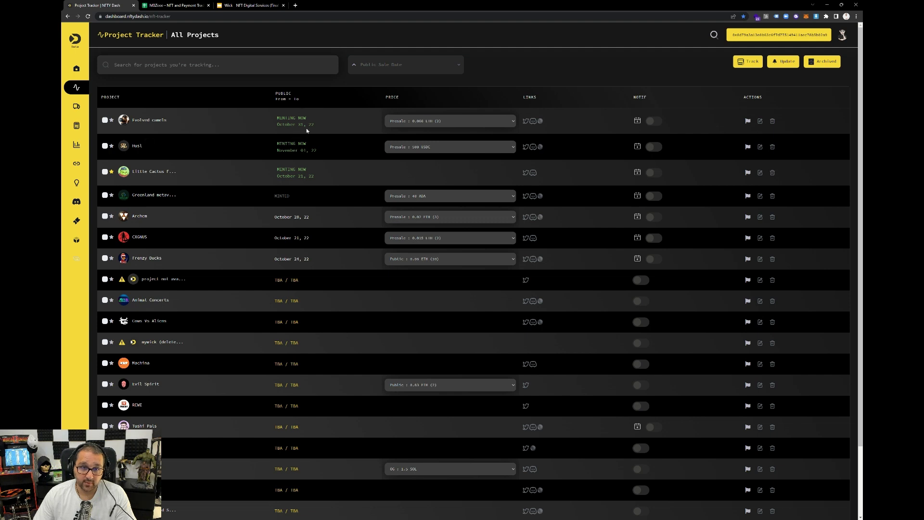
click(432, 124)
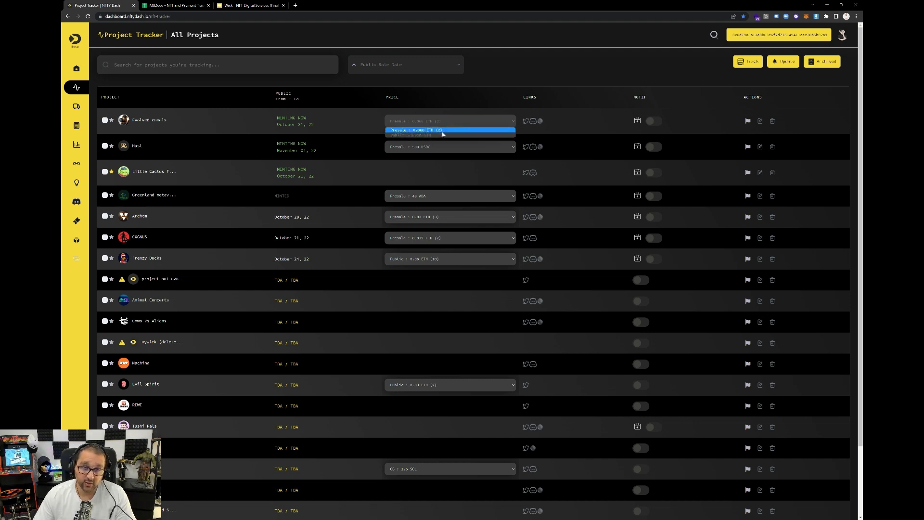
click(368, 124)
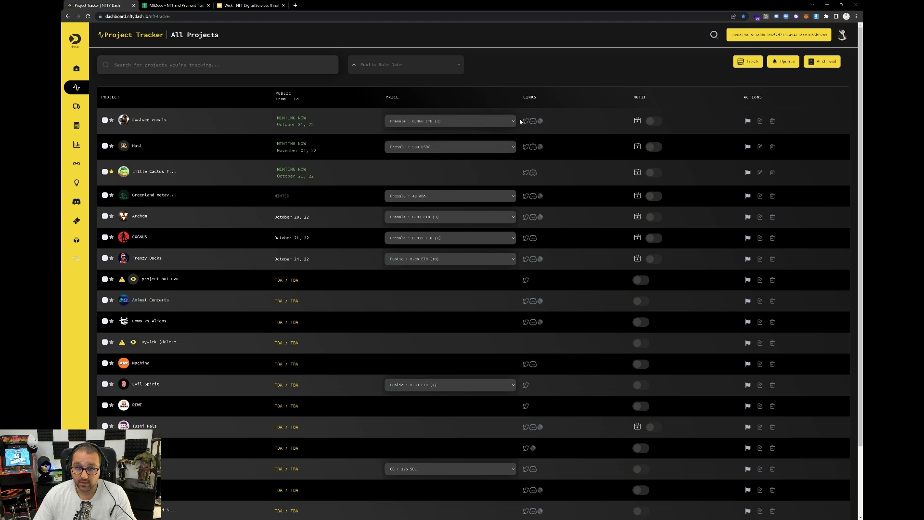
Step: Preview the Evolved camels public sale as a Google Calendar event and return to the tracker without saving it
click(637, 120)
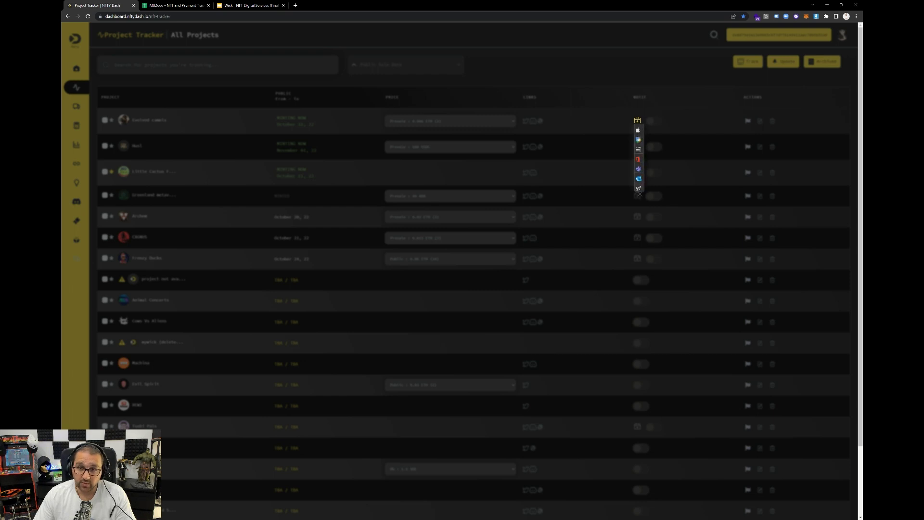
click(641, 142)
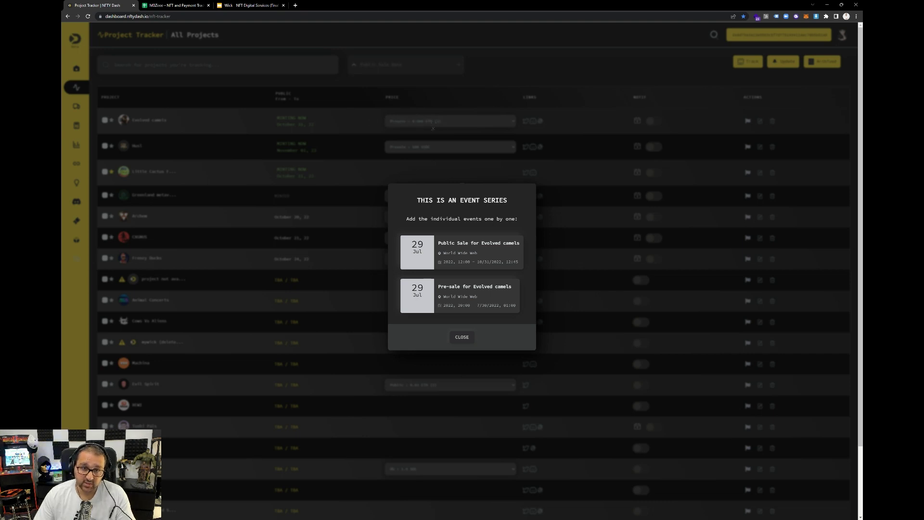
click(469, 256)
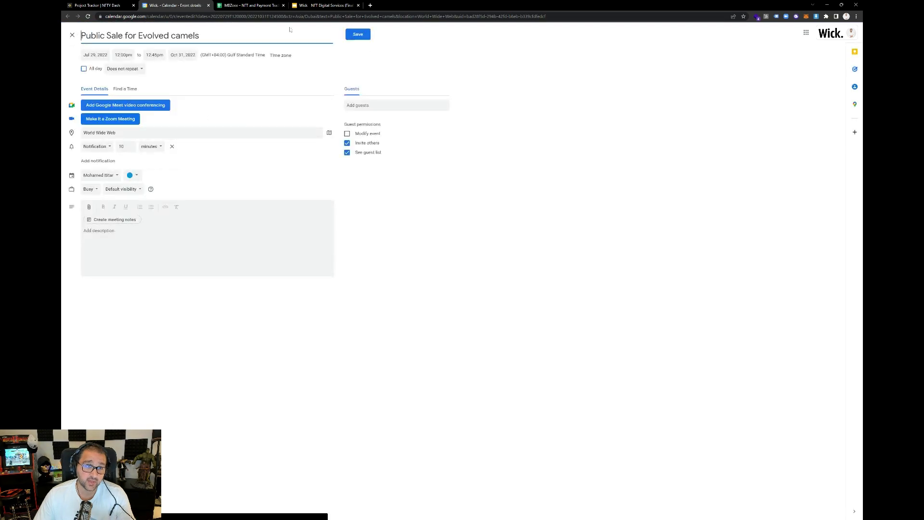
click(209, 5)
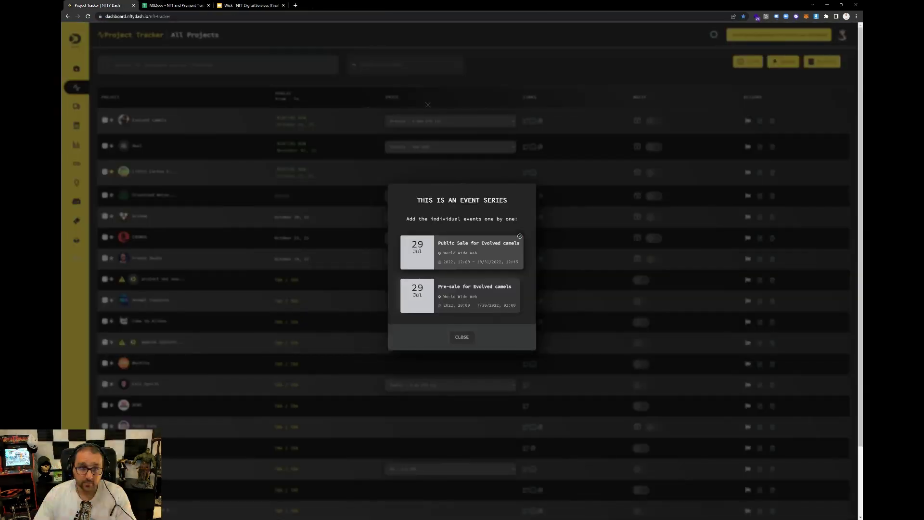
click(471, 111)
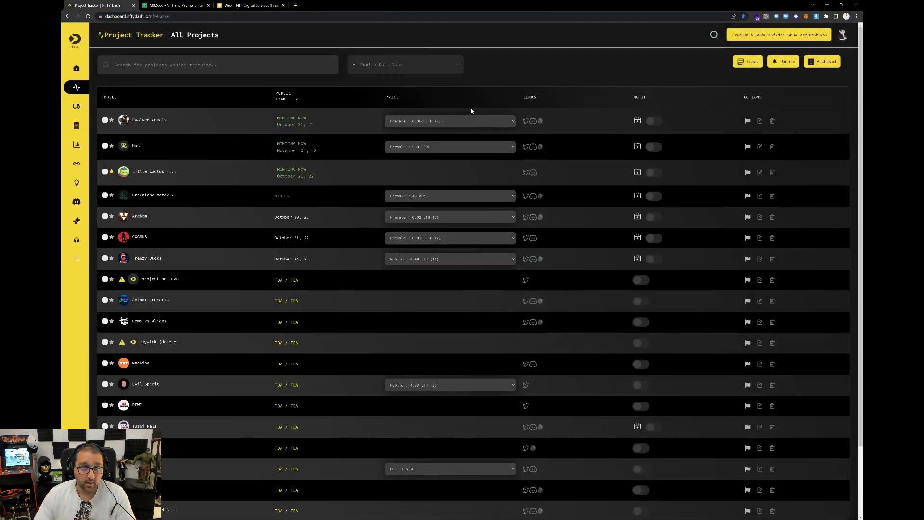
Step: Select and deselect Evolved camels in the tracker, and try to turn on its notifications
click(105, 121)
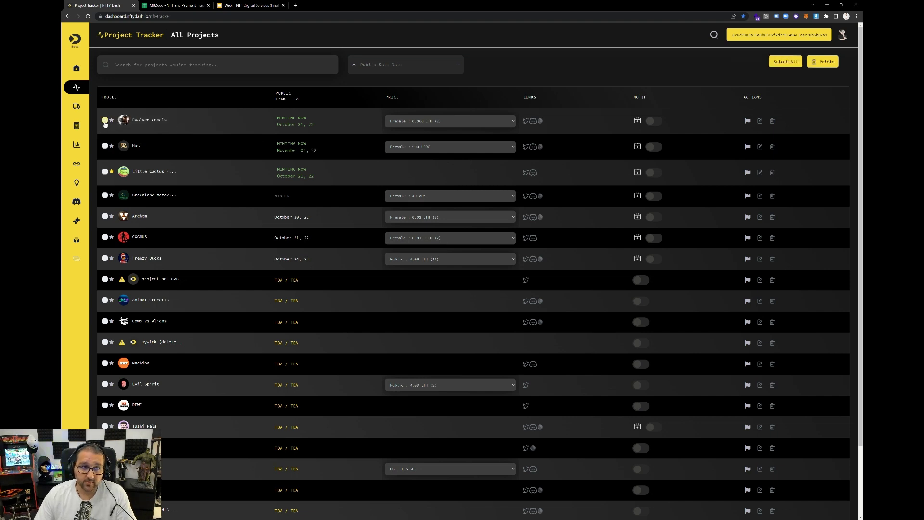
click(105, 120)
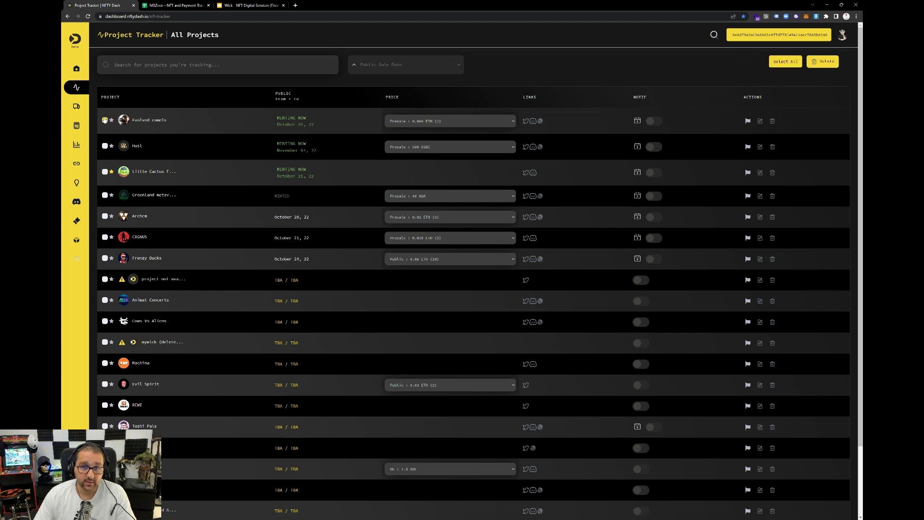
click(651, 124)
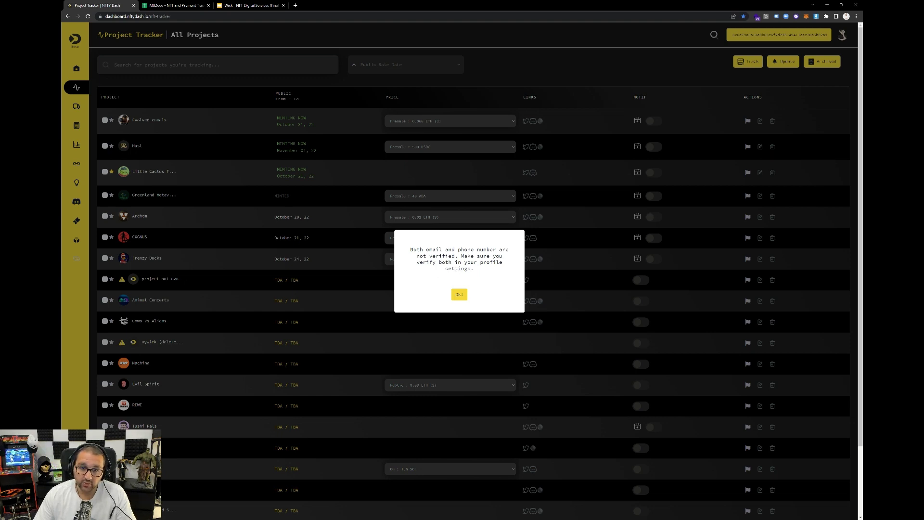
click(459, 294)
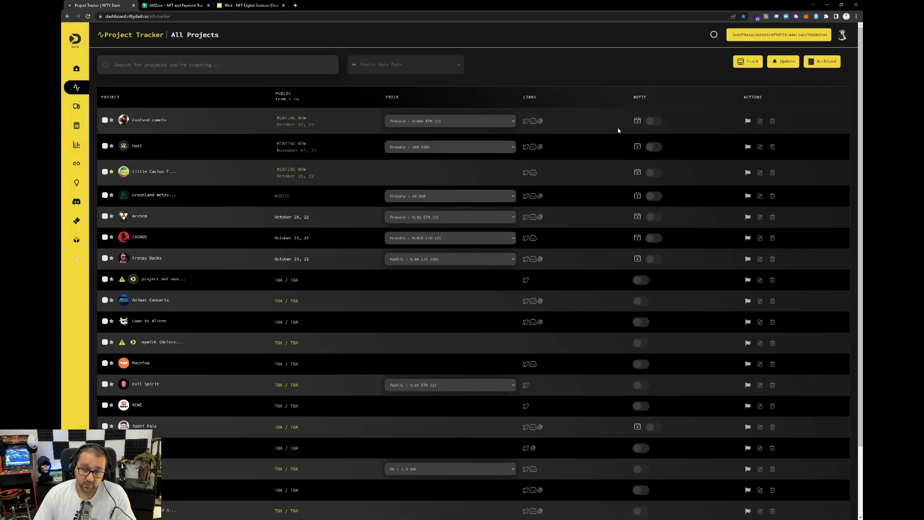
Step: Open the wrong-information report for Evolved camels, examine the available report types, and cancel without submitting
click(747, 122)
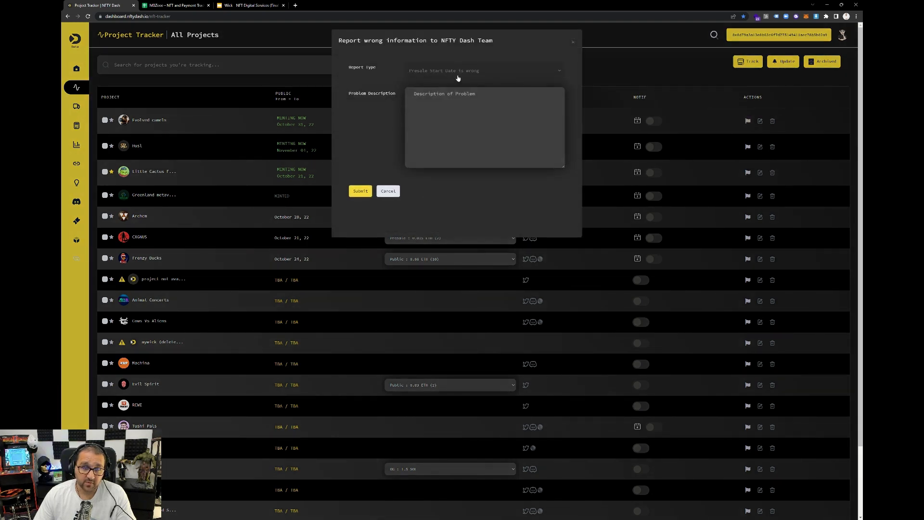
click(458, 77)
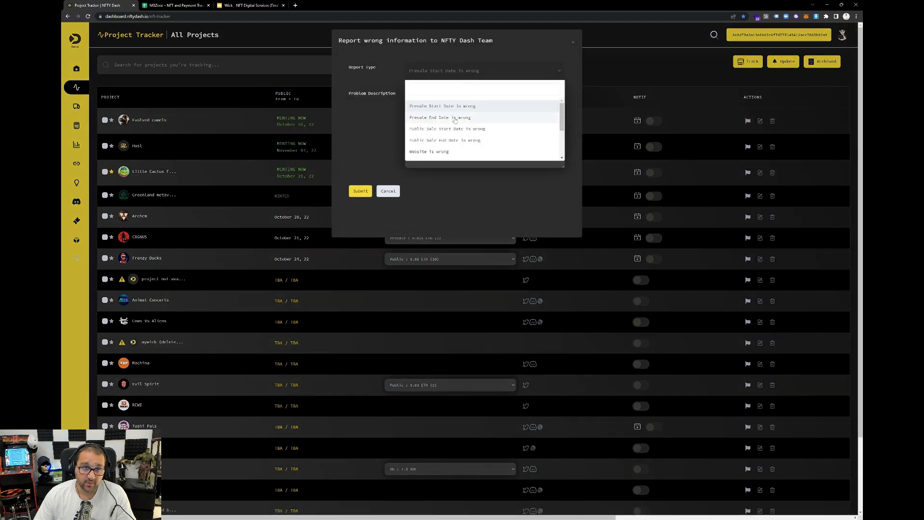
scroll(448, 142, down, 5)
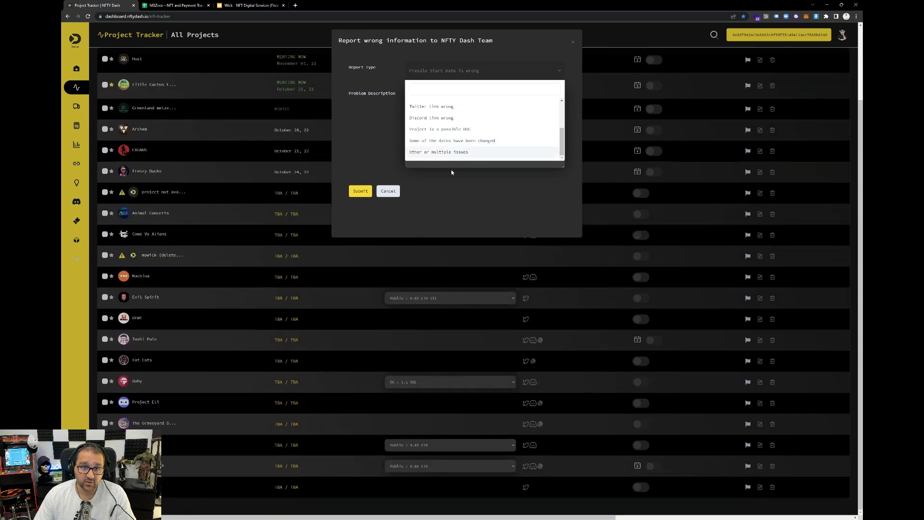
scroll(232, 128, up, 2)
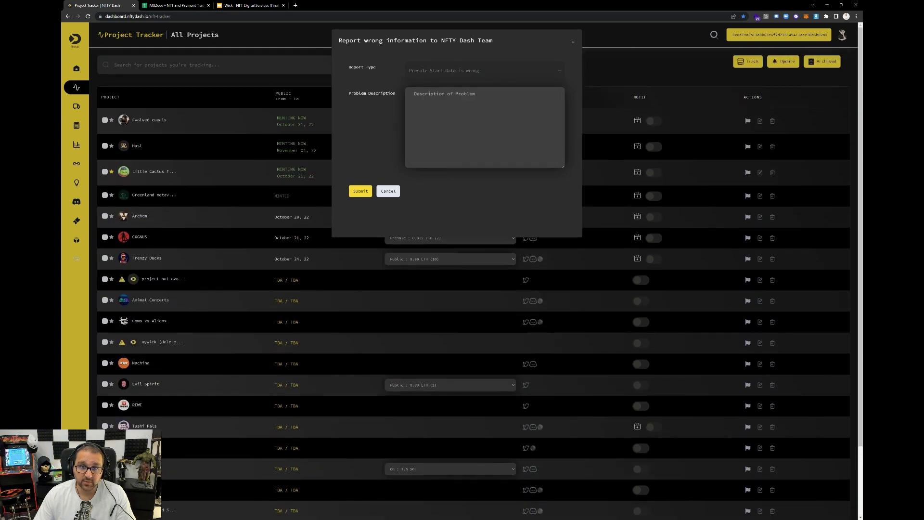
click(388, 191)
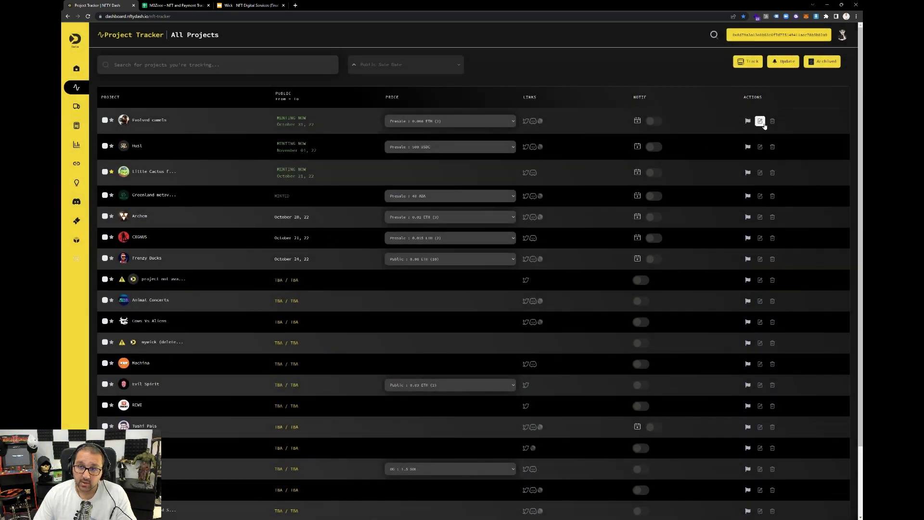
Step: Review the editable details of Evolved camels, including wallet status, links, prices, supply, mint dates and notes, and close the form without saving
click(760, 122)
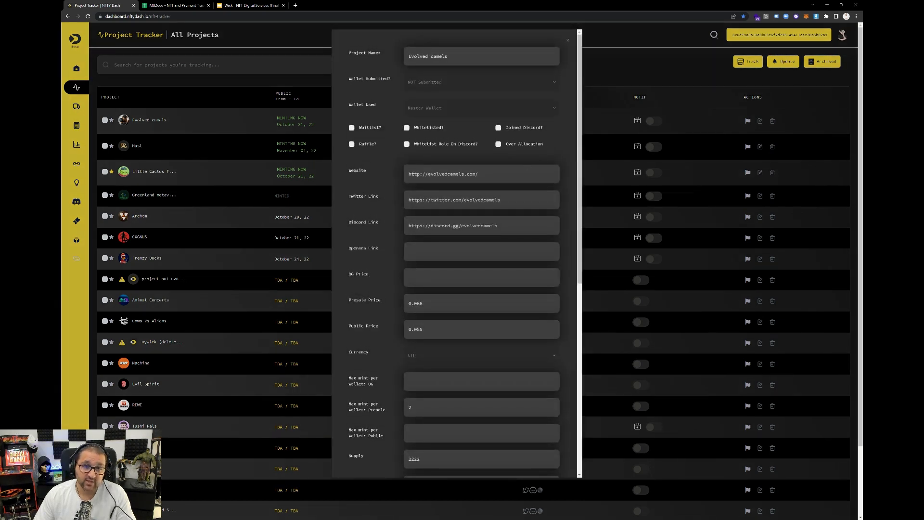
scroll(427, 160, down, 3)
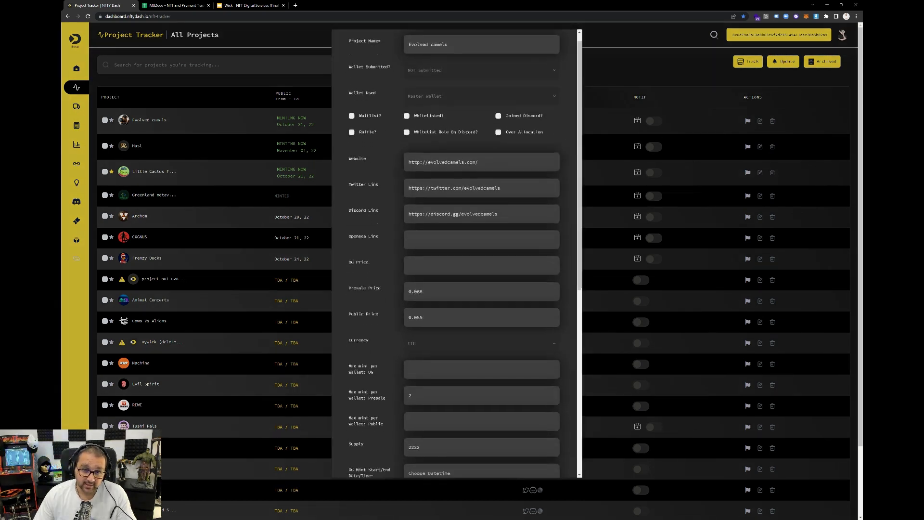
scroll(427, 160, down, 4)
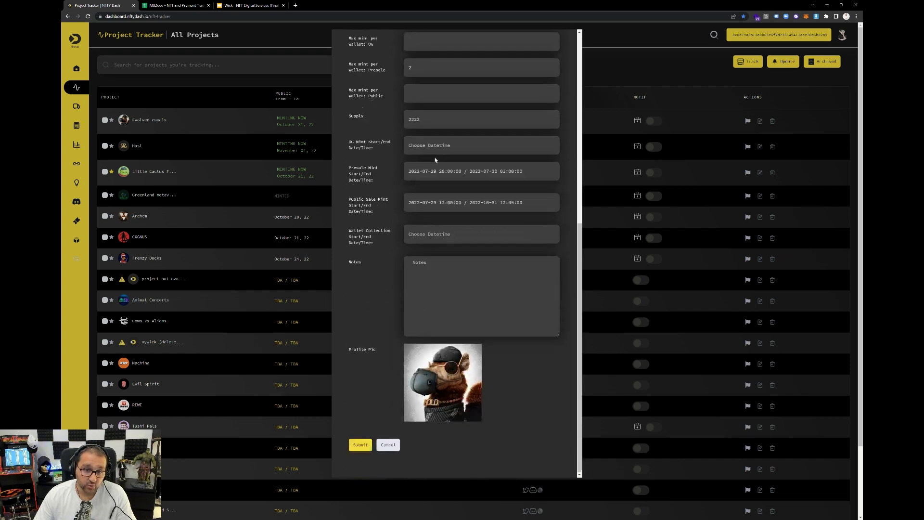
scroll(426, 296, up, 6)
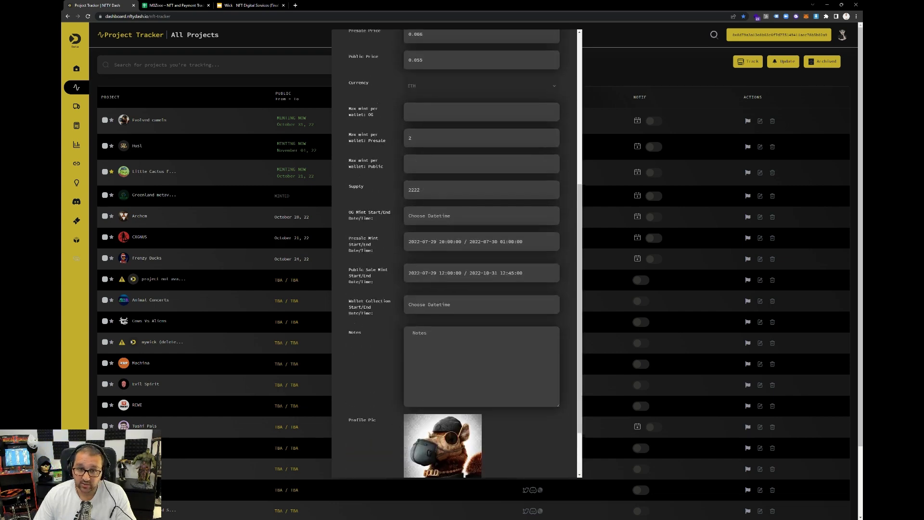
scroll(453, 357, up, 2)
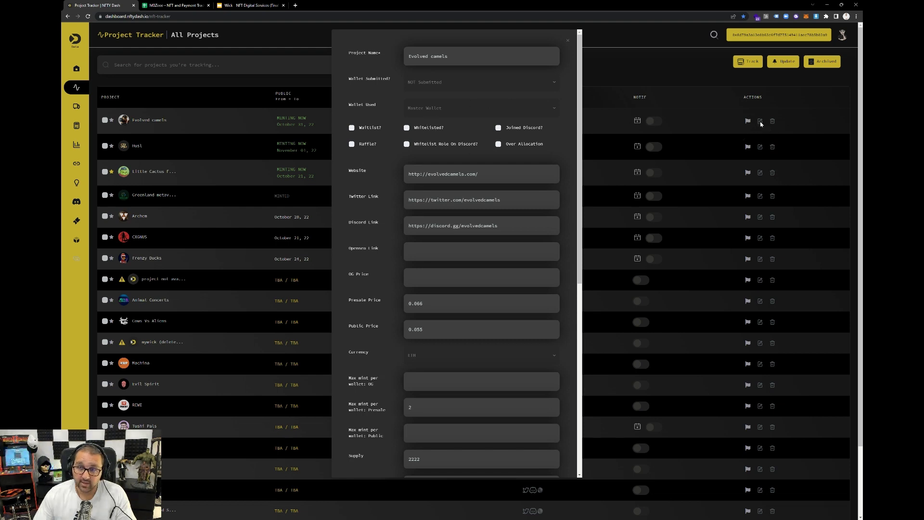
scroll(491, 255, down, 7)
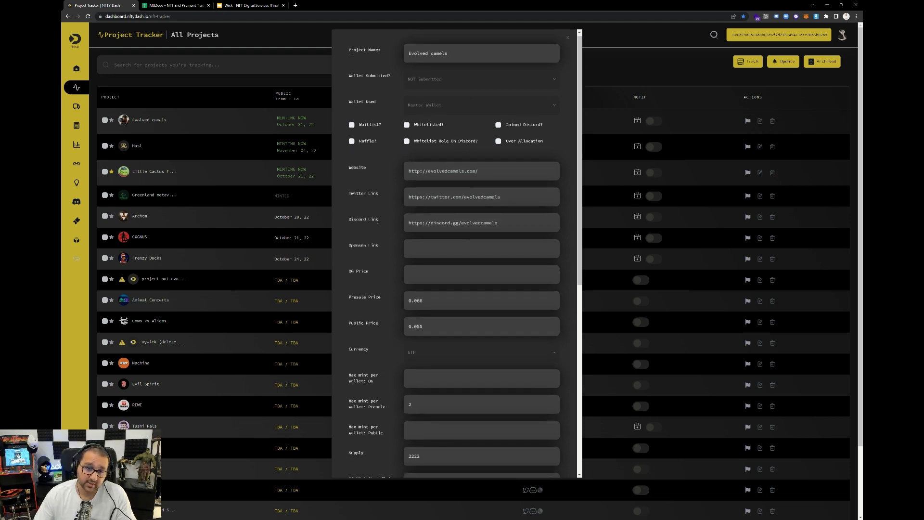
scroll(476, 255, up, 5)
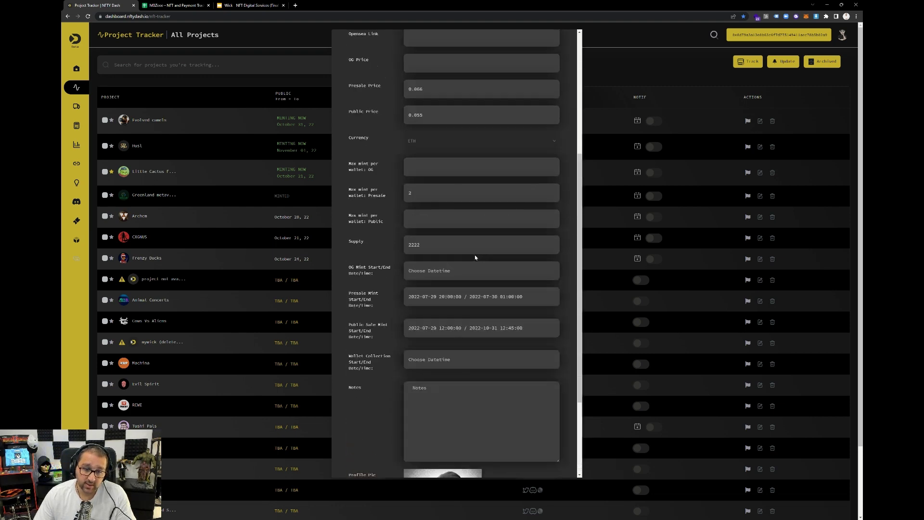
scroll(609, 77, up, 3)
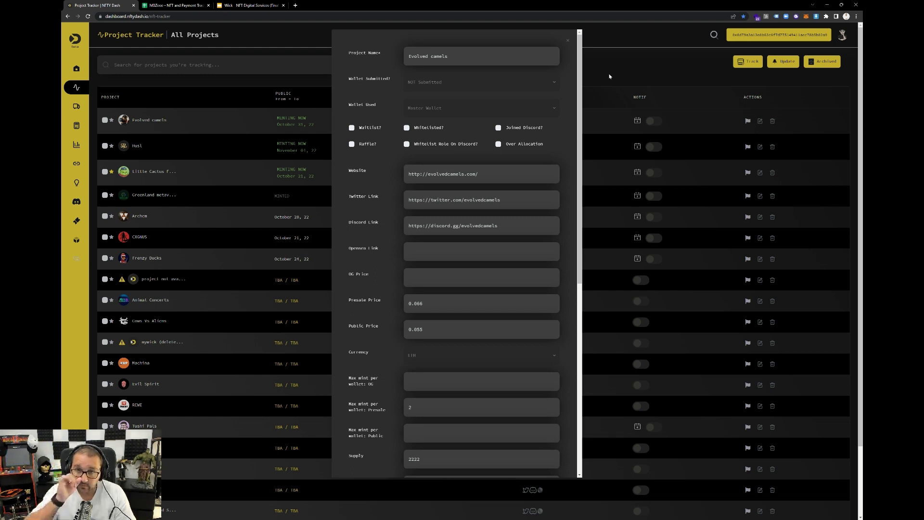
click(608, 77)
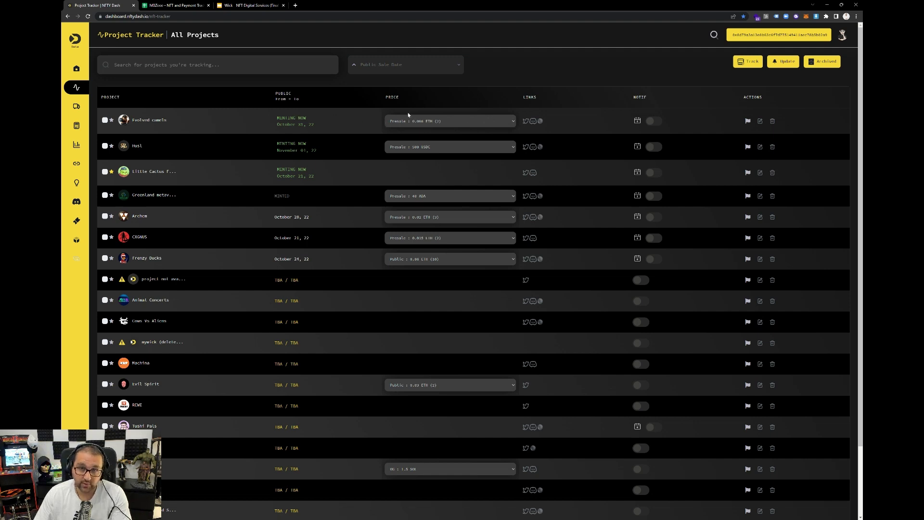
Step: Look over the tracked projects and open the account profile's main information in a separate browser tab
scroll(553, 154, down, 2)
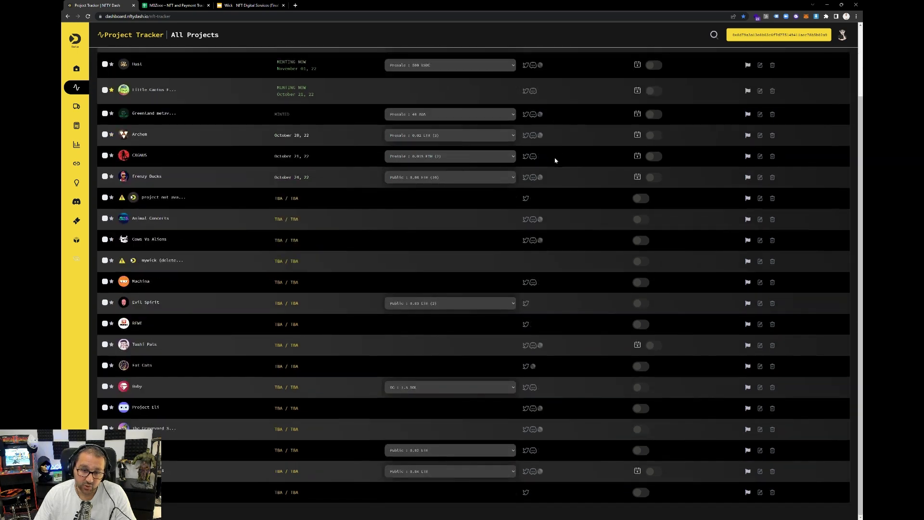
scroll(554, 160, up, 2)
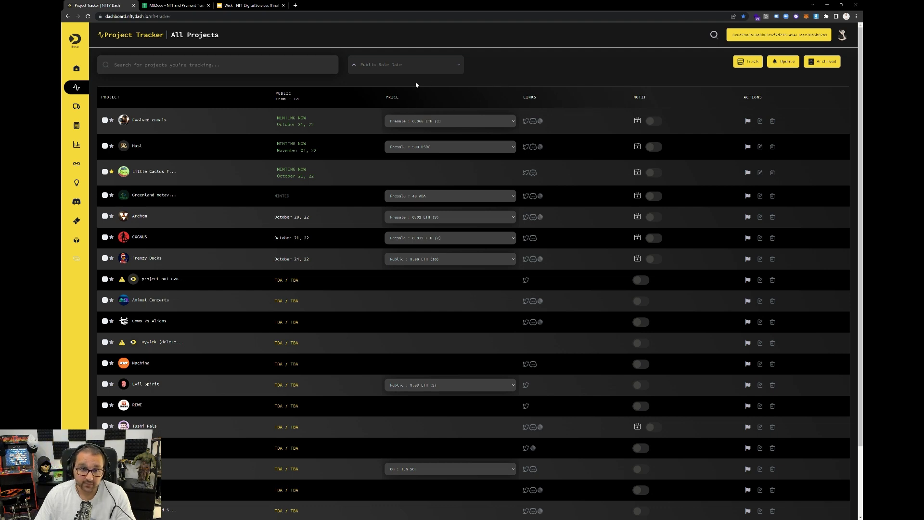
click(842, 40)
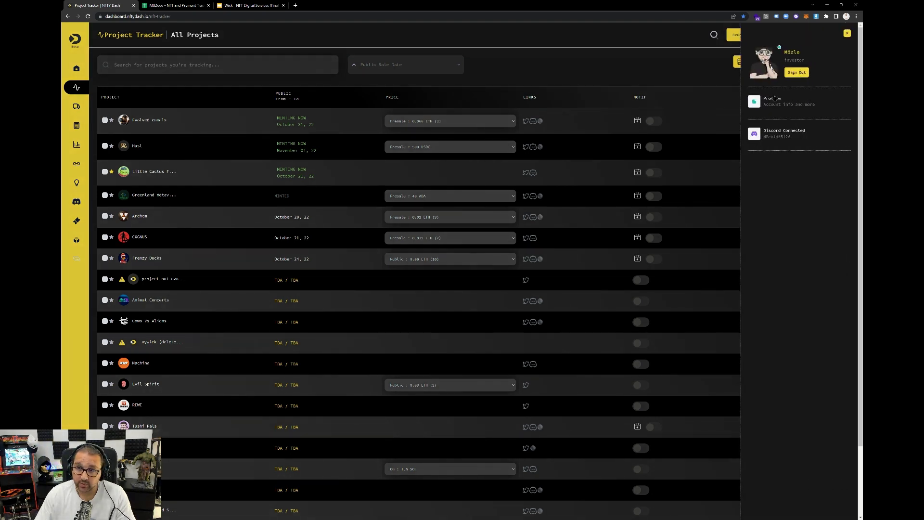
click(800, 72)
click(198, 5)
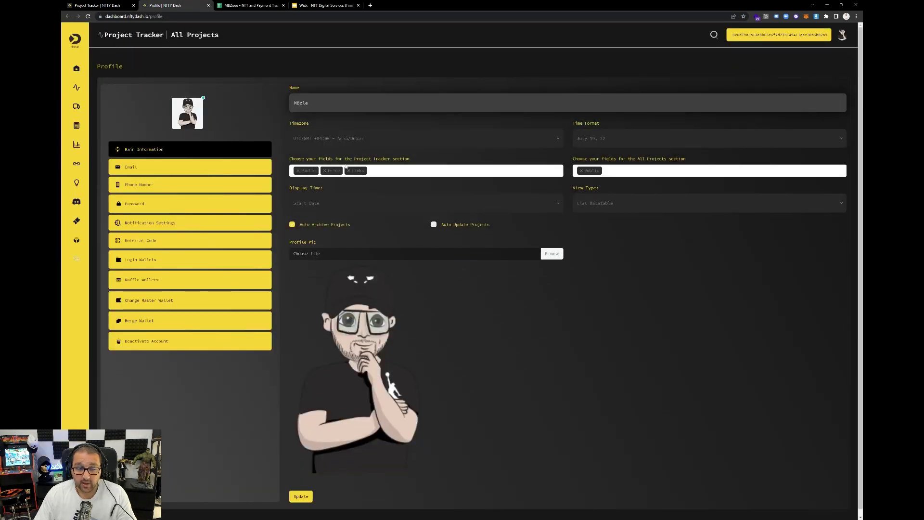
click(111, 6)
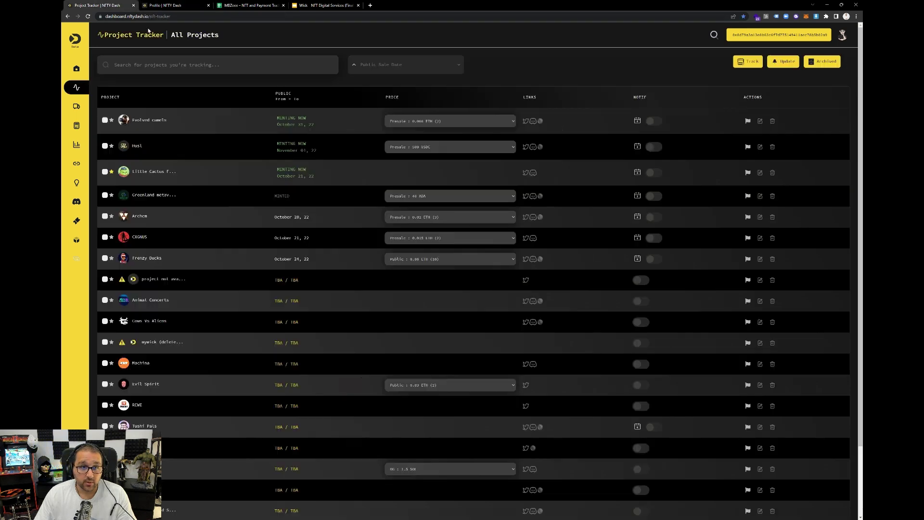
click(165, 5)
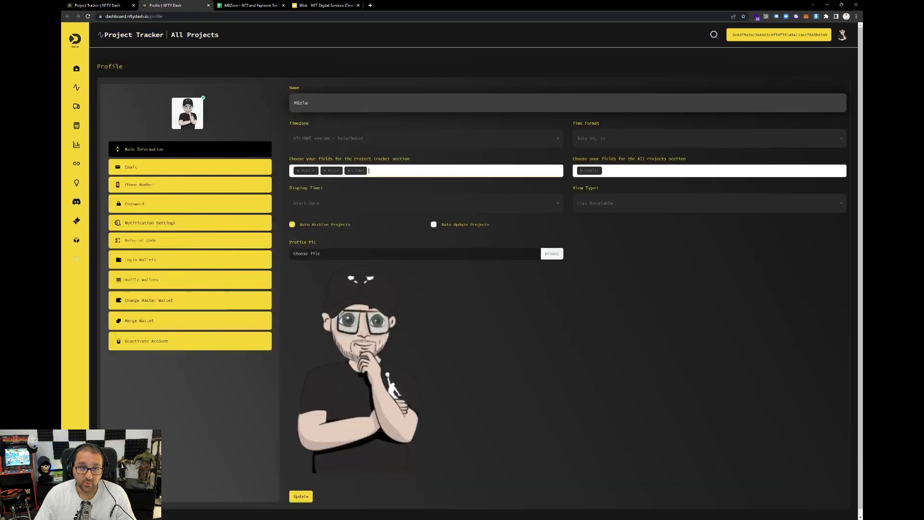
Step: Add Wallet Collect, Wallet Status and R? WL? DISC? ROLE? to the profile's fields for the Project Tracker section
click(348, 171)
click(311, 208)
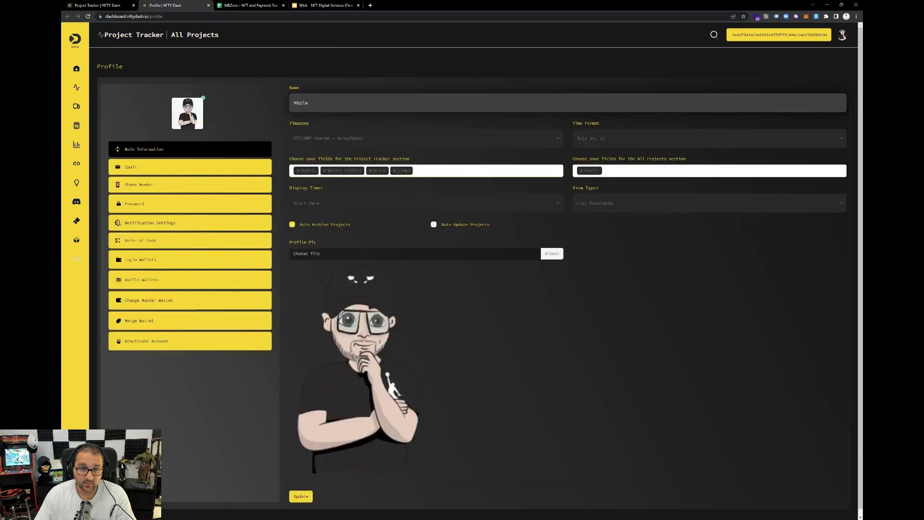
scroll(362, 223, down, 1)
click(312, 218)
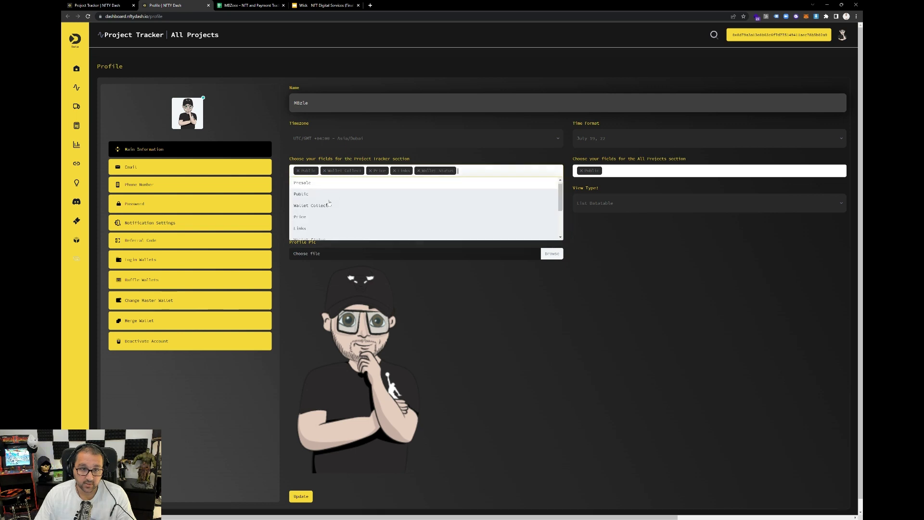
scroll(376, 210, down, 1)
click(376, 211)
scroll(375, 210, down, 1)
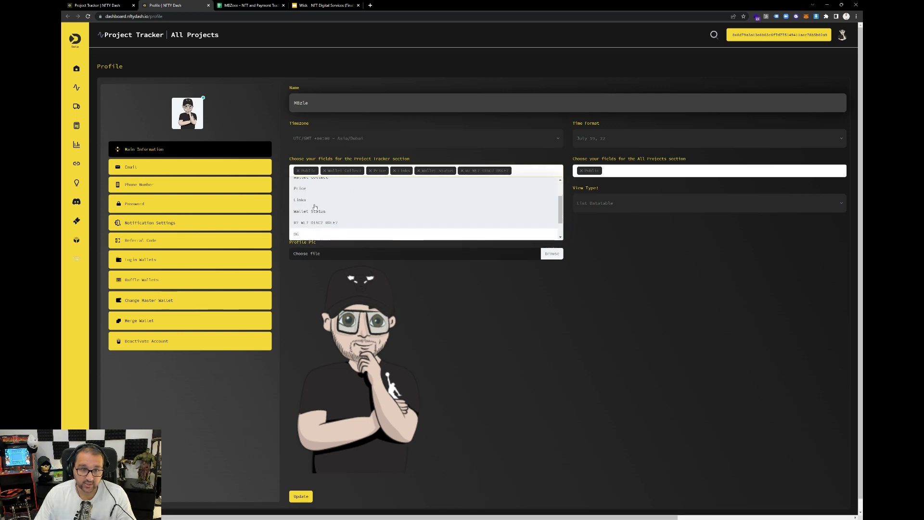
click(312, 208)
scroll(340, 224, down, 1)
click(337, 199)
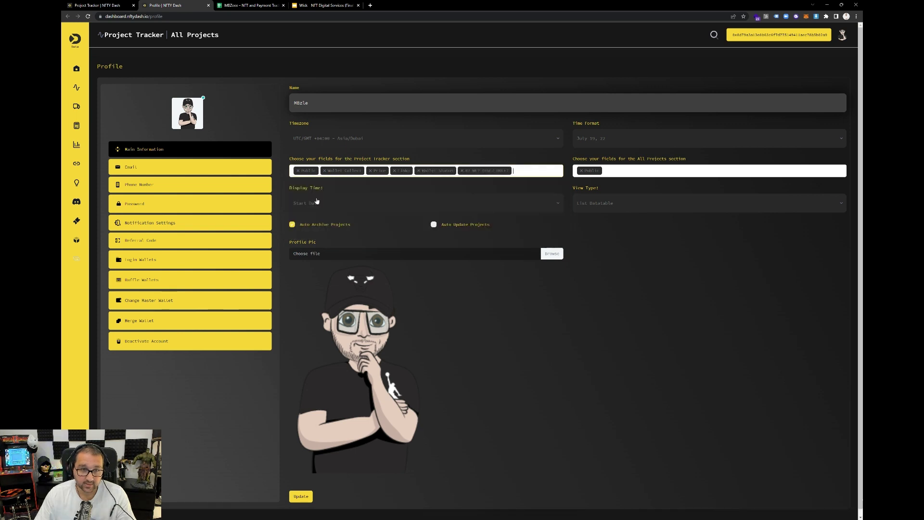
Step: Add Supply and Wallet Used to the Project Tracker fields and save the profile
scroll(345, 226, down, 2)
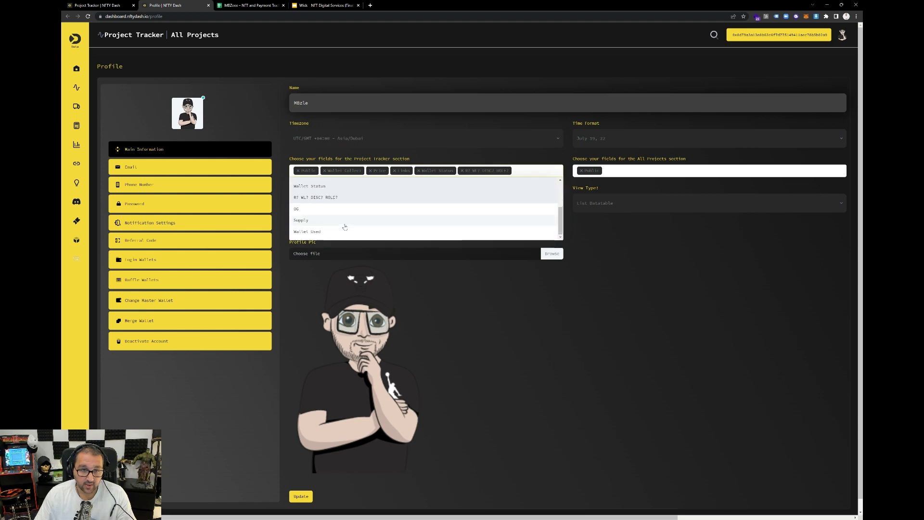
click(319, 221)
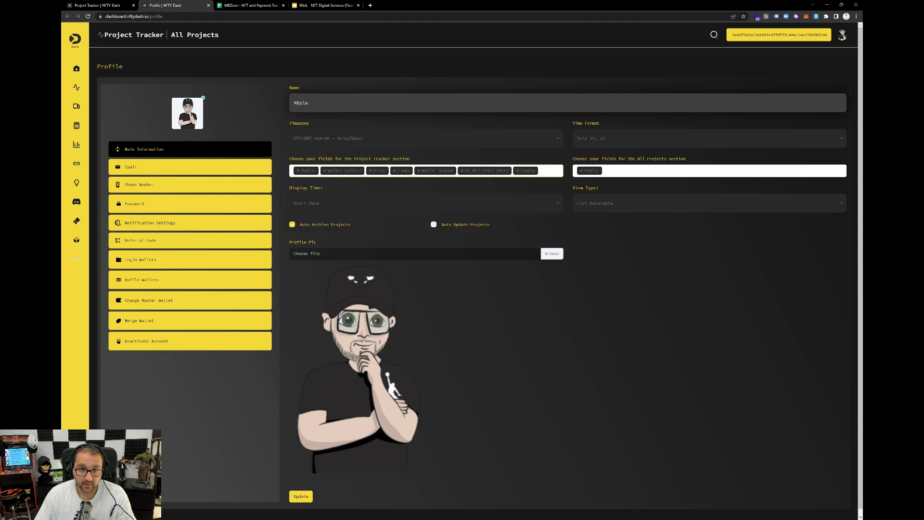
click(399, 170)
scroll(400, 208, down, 3)
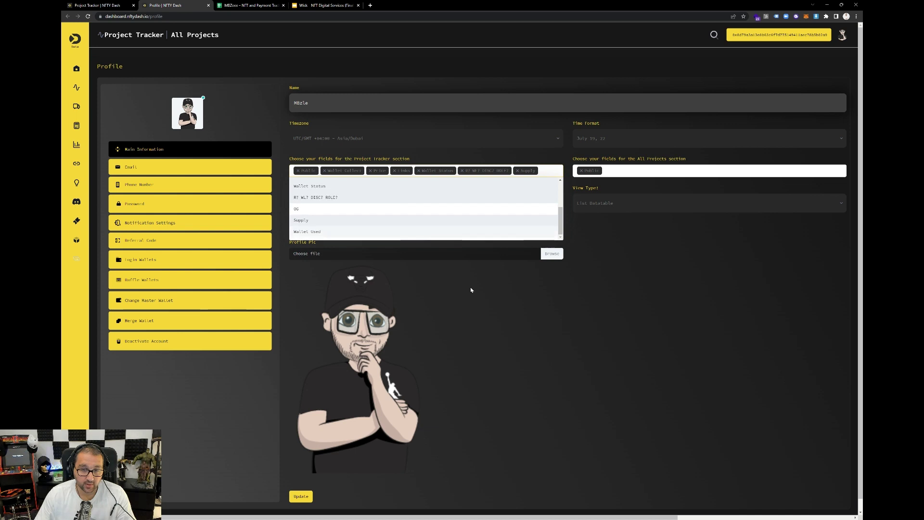
click(384, 233)
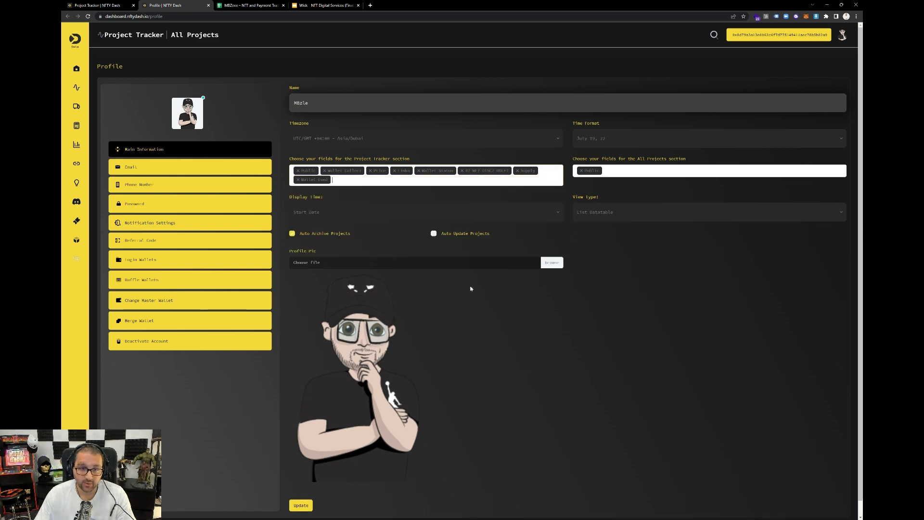
click(291, 504)
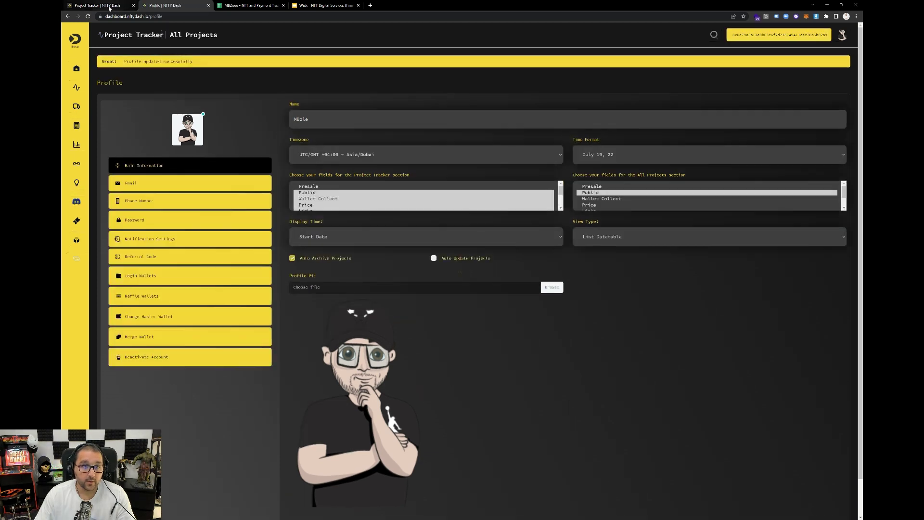
Step: Reload the Project Tracker to review its added columns and the Evolved camels edit form, and return to the profile
key(ctrl+shift+Tab)
key(F5)
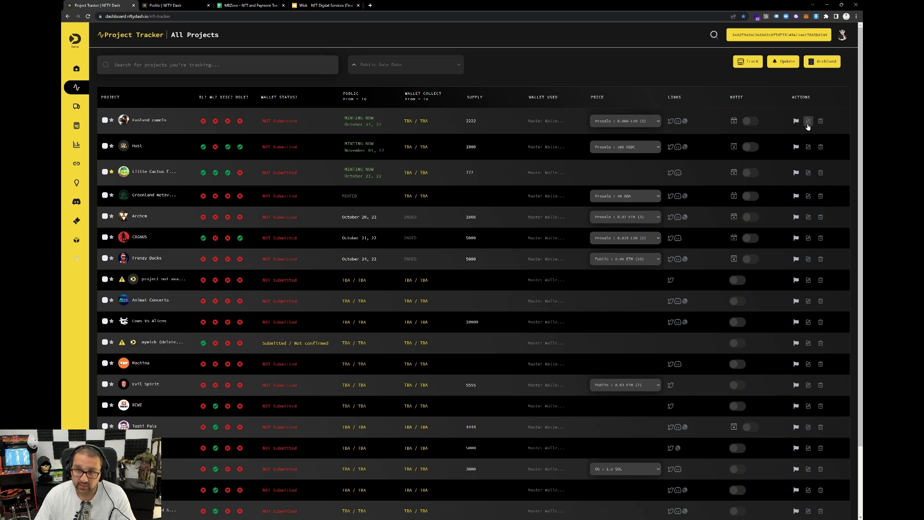
click(808, 121)
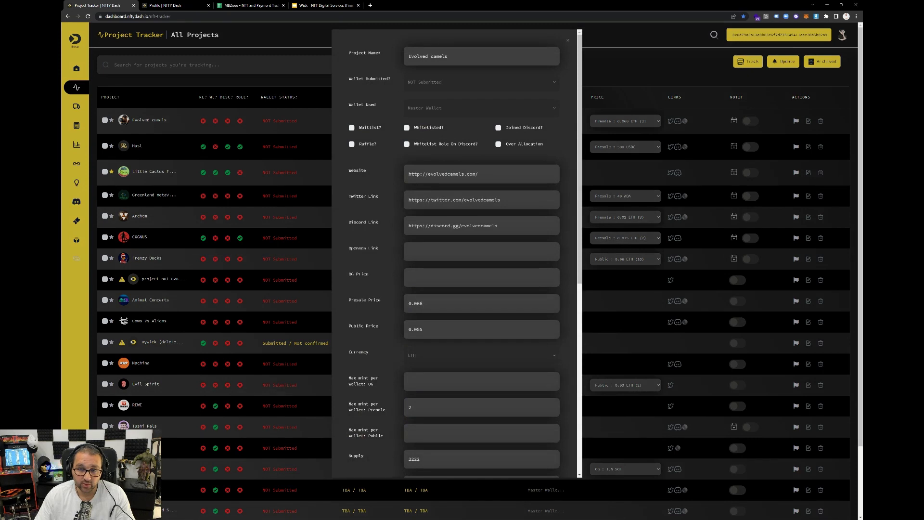
click(568, 43)
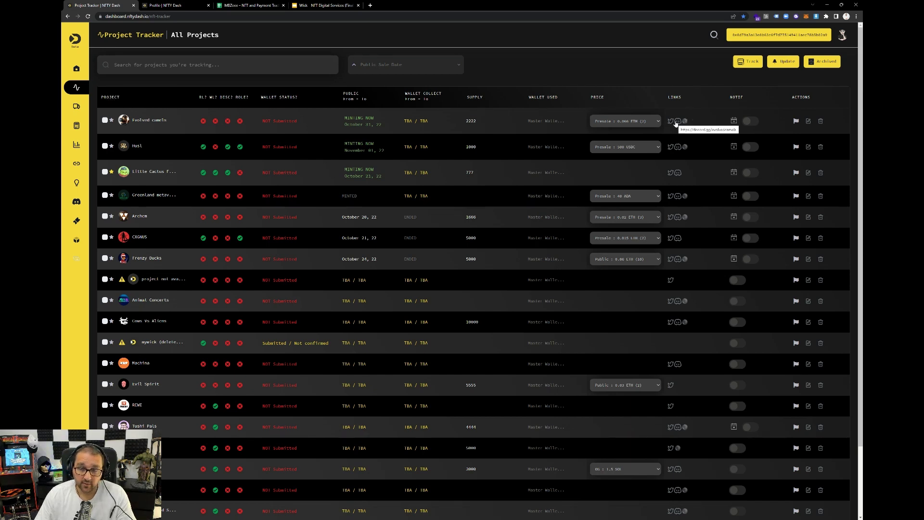
scroll(605, 261, down, 2)
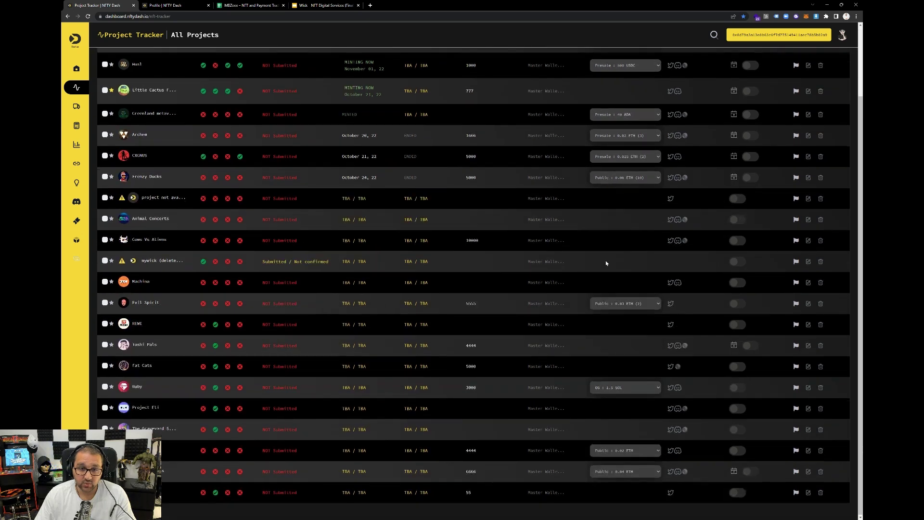
scroll(606, 261, up, 2)
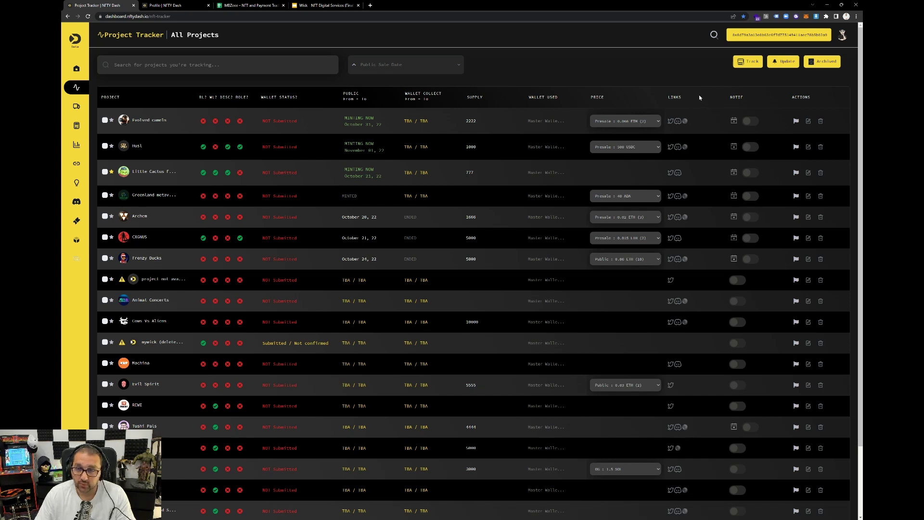
click(163, 5)
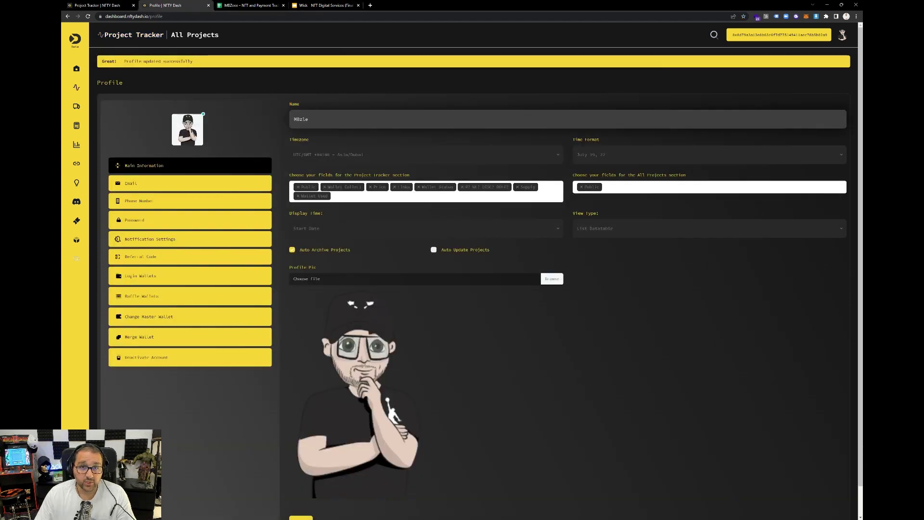
Step: Set the profile's view type to List Row, save it and reload the Project Tracker
click(599, 236)
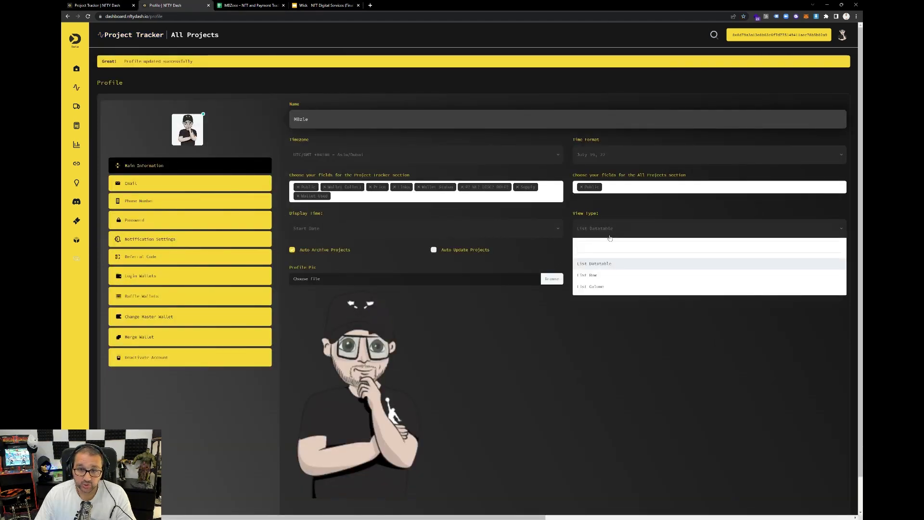
click(607, 277)
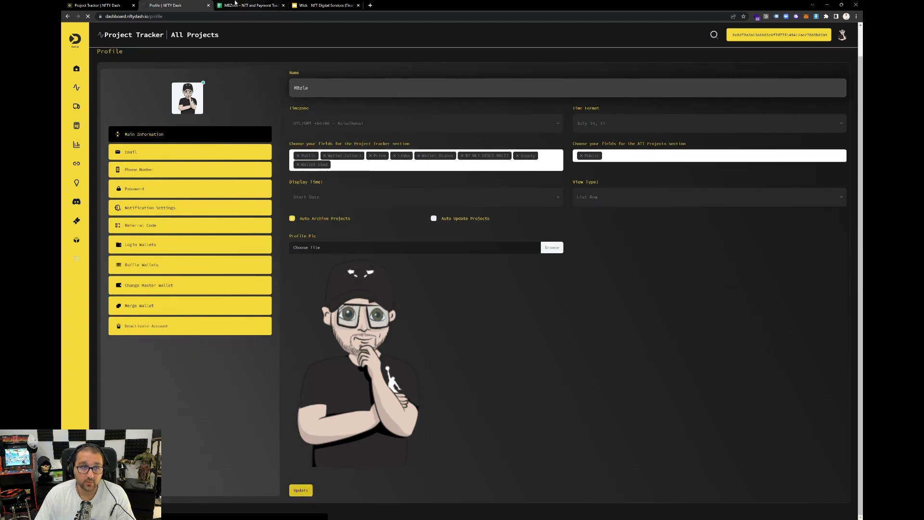
click(96, 5)
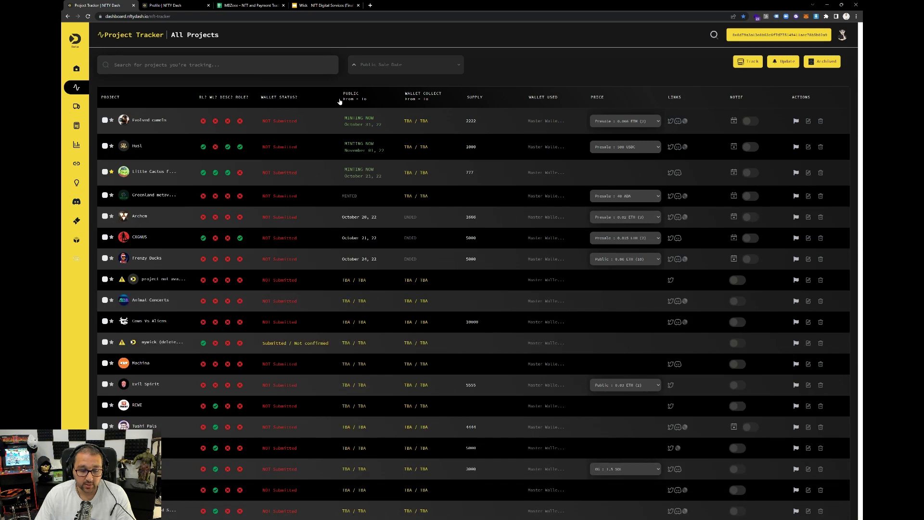
key(F5)
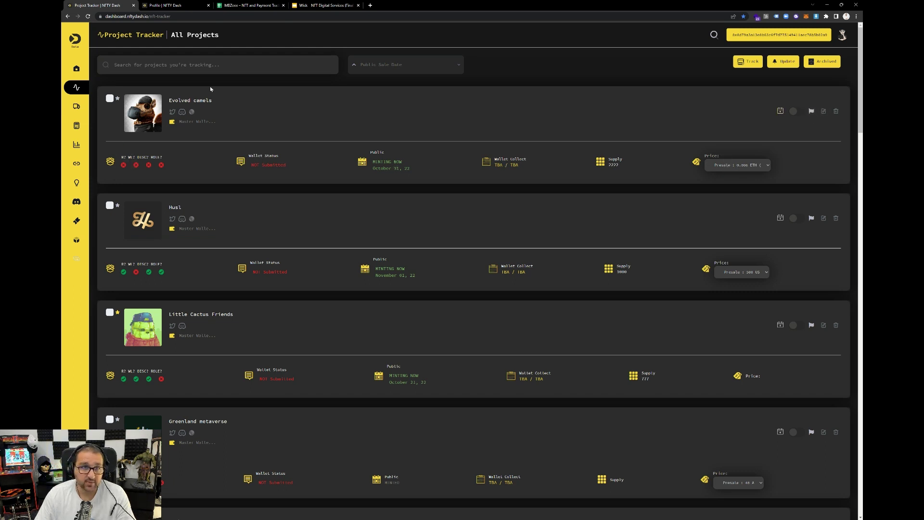
Step: Change the profile's view type to List Column, save it and reload the Project Tracker
click(165, 5)
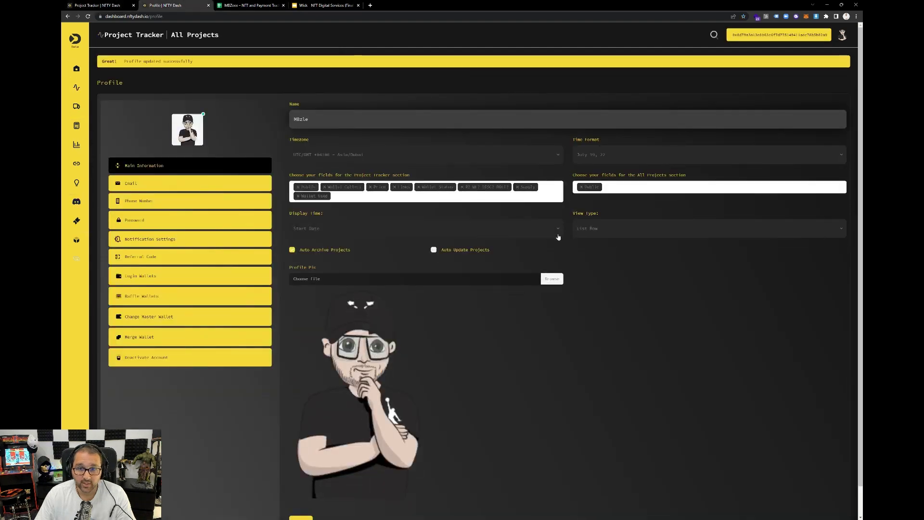
click(601, 229)
click(609, 290)
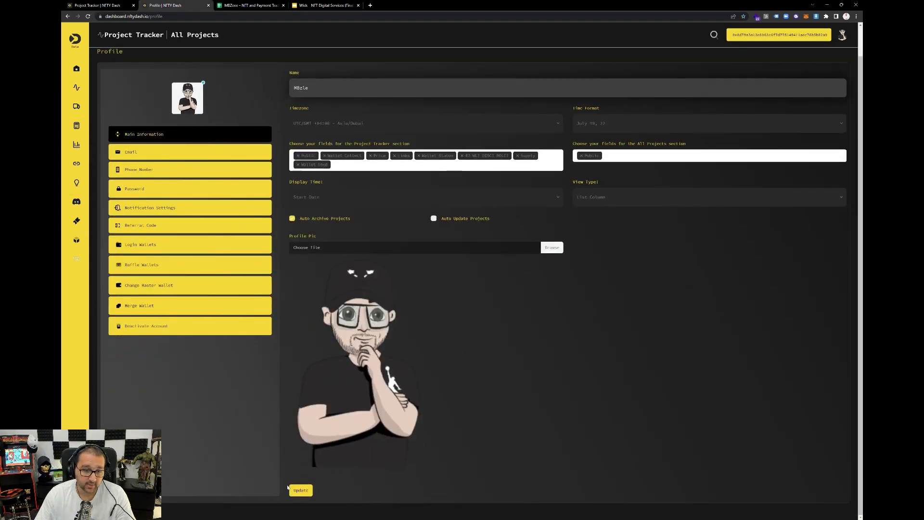
click(300, 490)
click(99, 6)
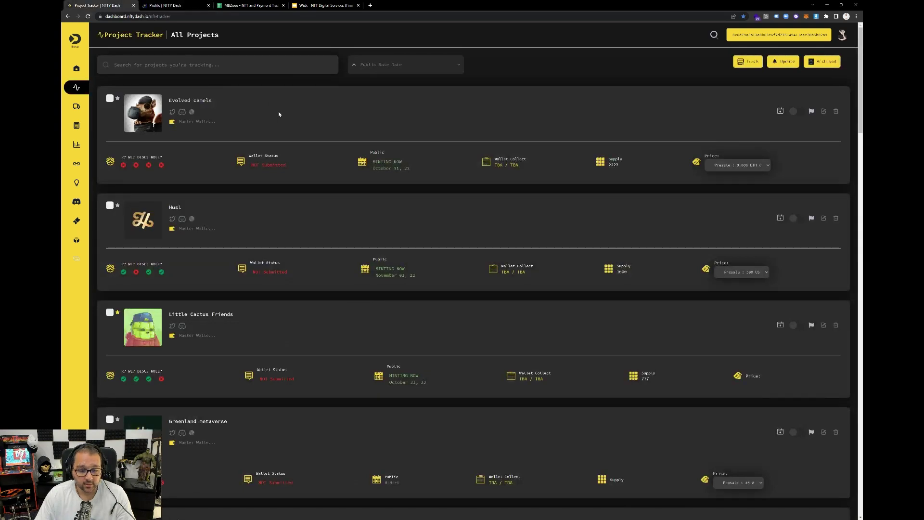
key(F5)
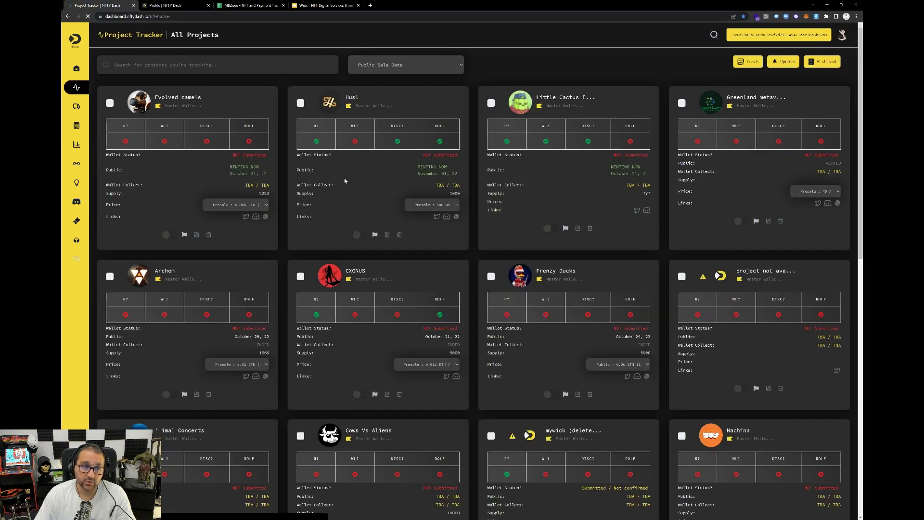
Step: Look over the tracked projects in the column card layout
scroll(543, 218, down, 1)
scroll(543, 218, down, 10)
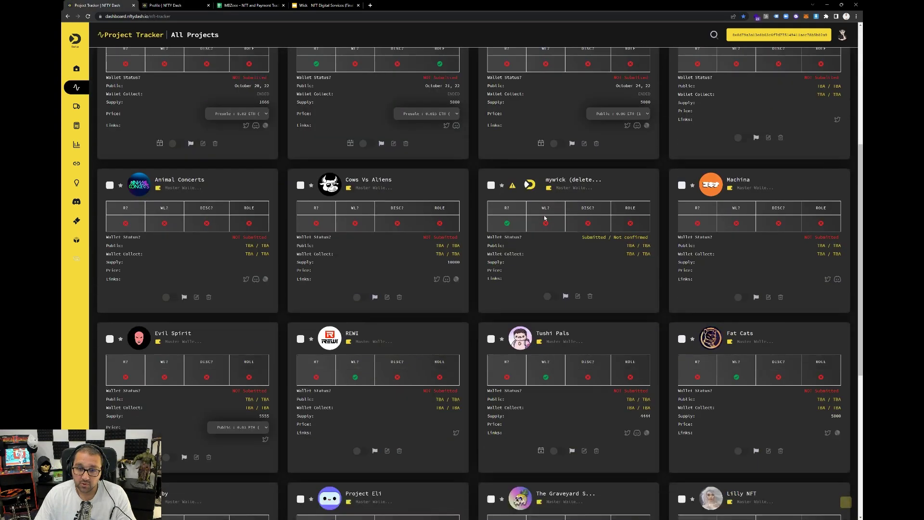
scroll(448, 193, up, 4)
scroll(446, 193, up, 8)
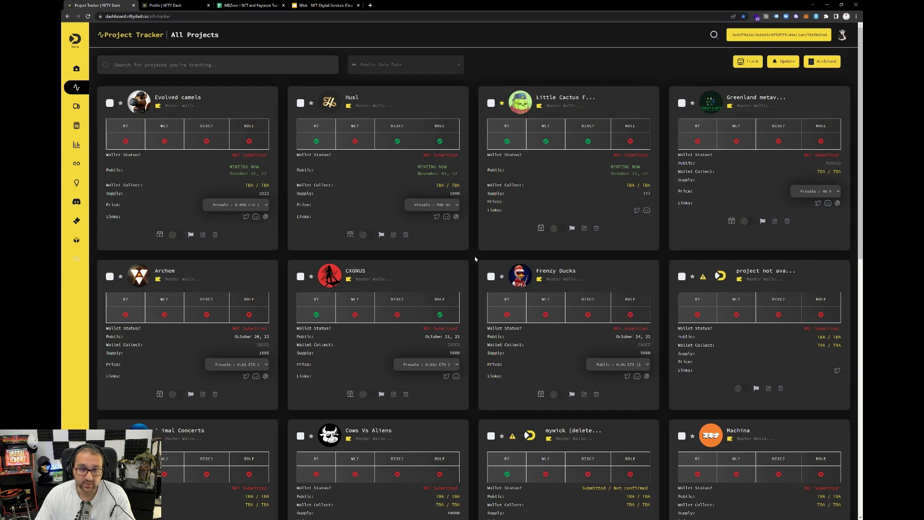
scroll(473, 258, down, 4)
scroll(472, 255, up, 4)
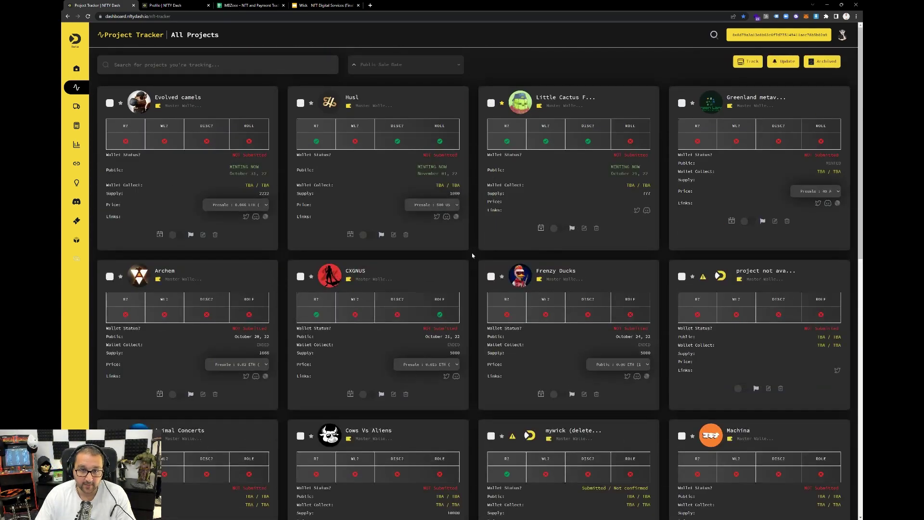
Step: Return to the profile and set the view type to List Datatable
click(164, 6)
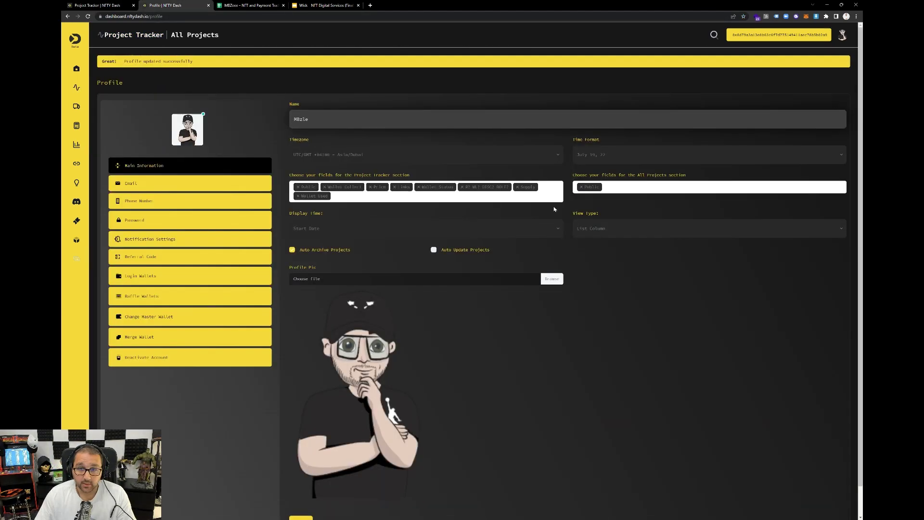
click(599, 229)
click(599, 274)
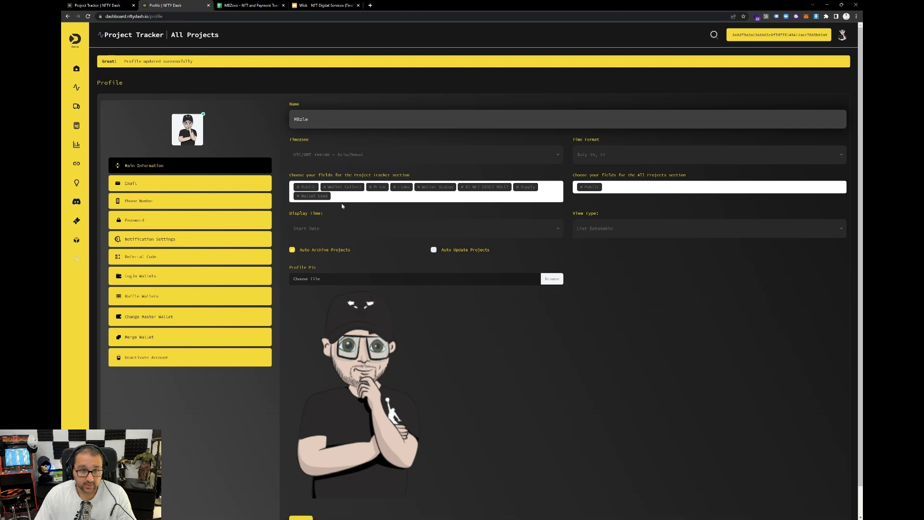
Step: Remove Wallet Used, Supply, Wallet Status and R? WL? DISC? ROLE? from the Project Tracker fields, save the profile and reload the tracker
click(297, 196)
click(517, 186)
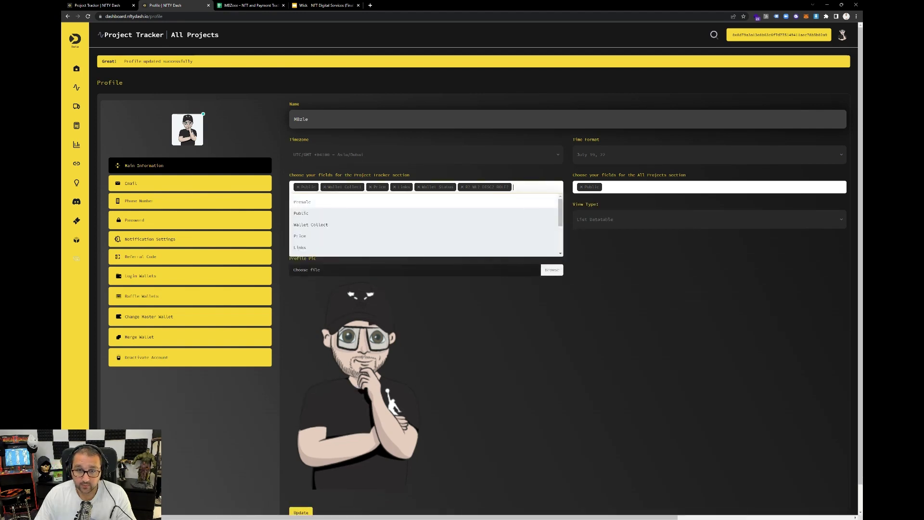
click(463, 189)
click(418, 187)
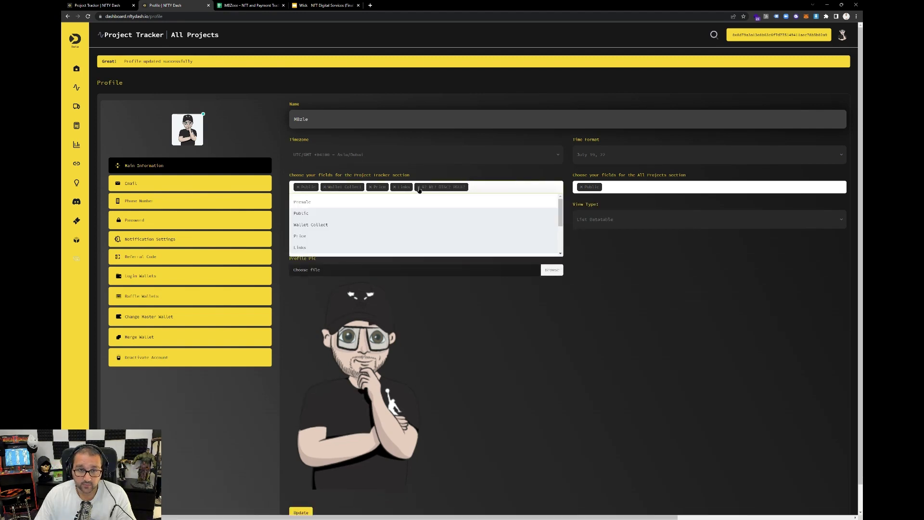
click(418, 186)
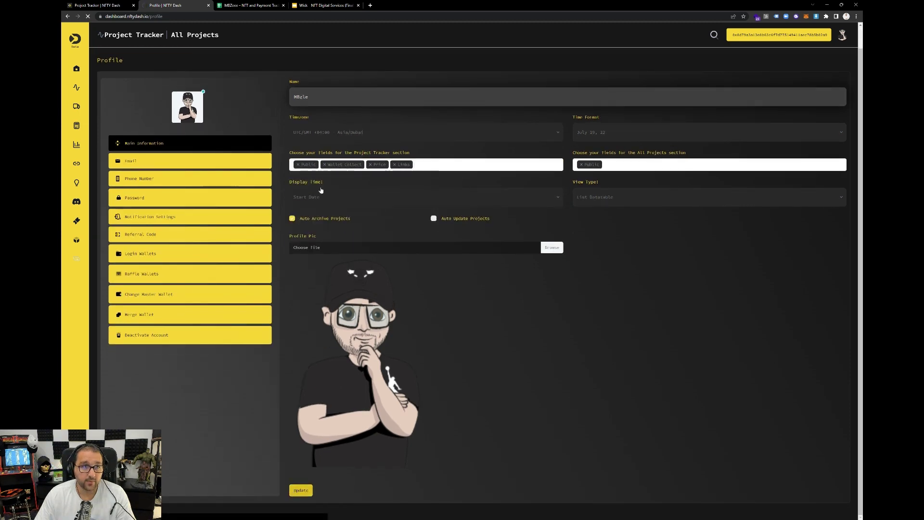
key(ctrl+shift+Tab)
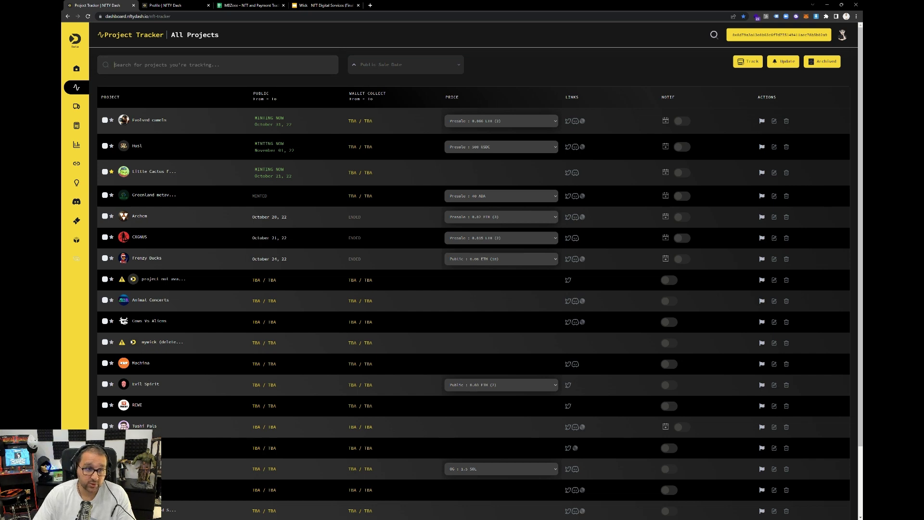
Step: Search the tracked projects for "evol" and for "fat", clearing the search each time to restore the full list
text(ea)
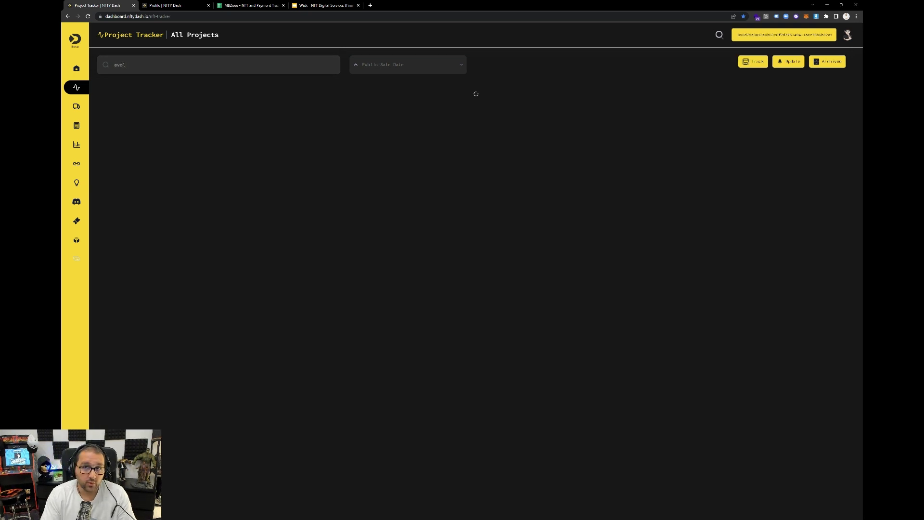
key(BackSpace)
key(BackSpace)
key(BackSpace)
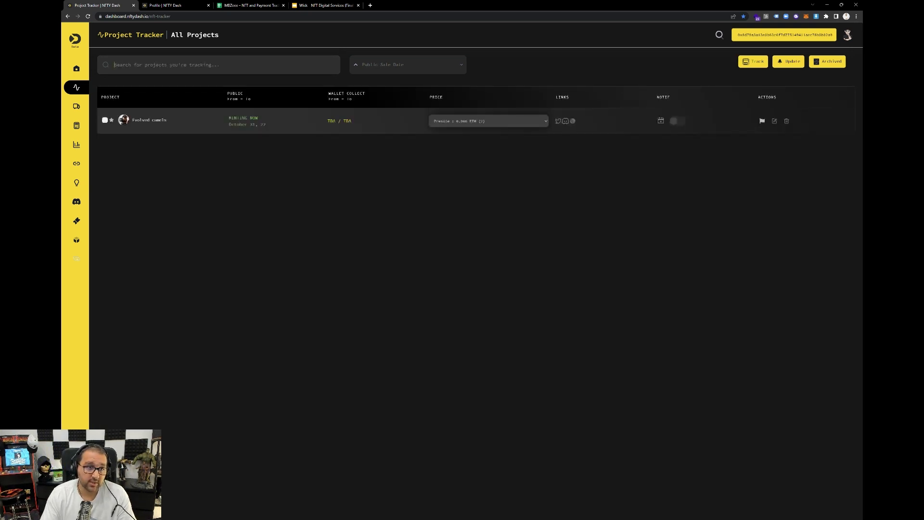
scroll(571, 202, down, 3)
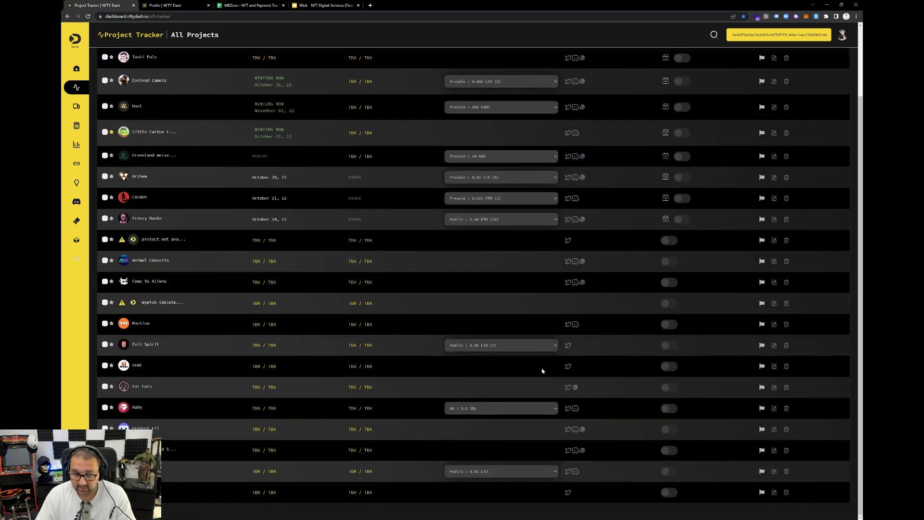
scroll(208, 193, up, 3)
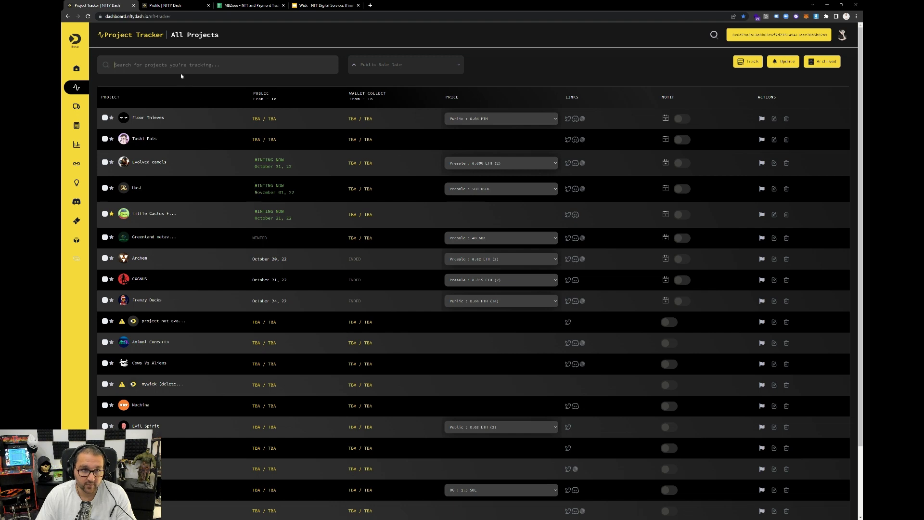
text(fat)
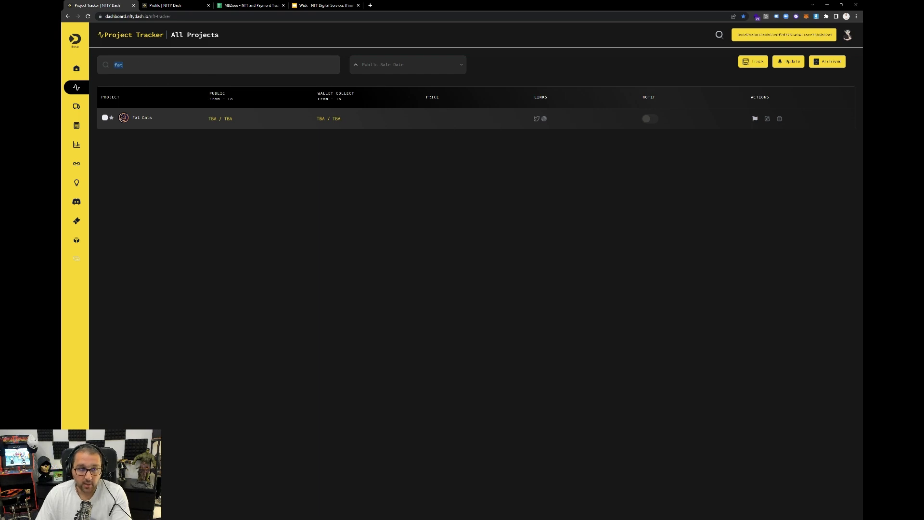
key(BackSpace)
Step: Examine the sorting and currency options for the tracked projects without choosing one
click(408, 66)
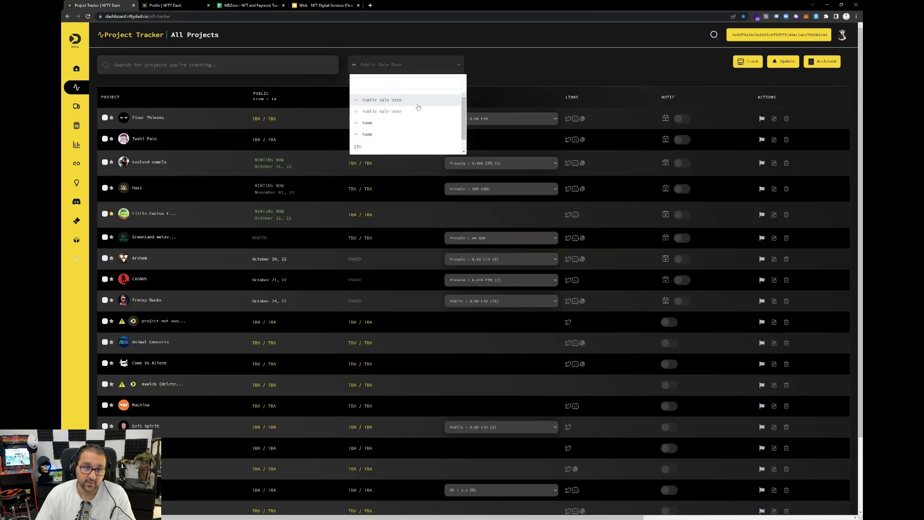
scroll(416, 110, down, 3)
scroll(381, 125, down, 2)
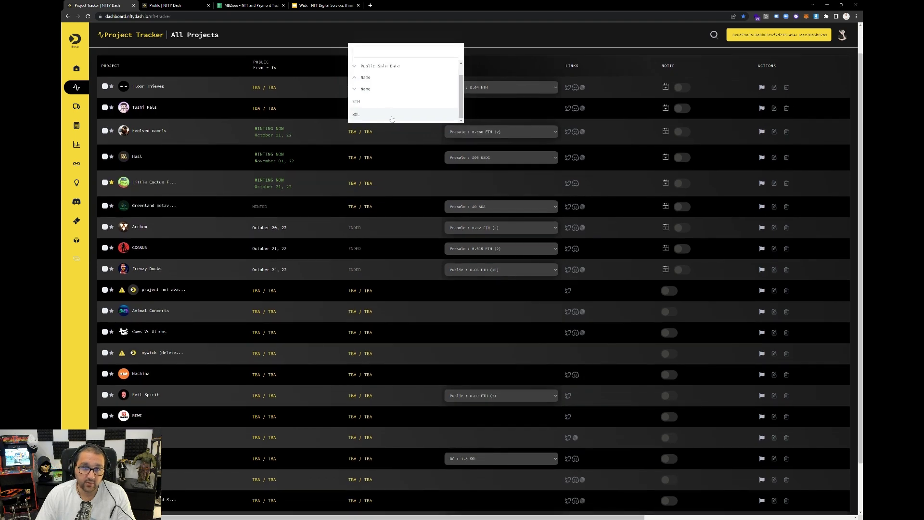
click(482, 45)
scroll(414, 172, up, 2)
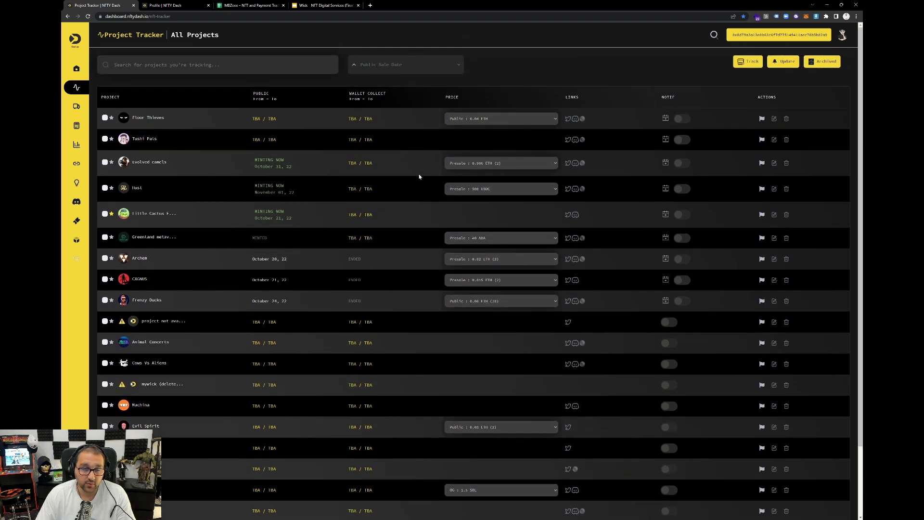
click(388, 73)
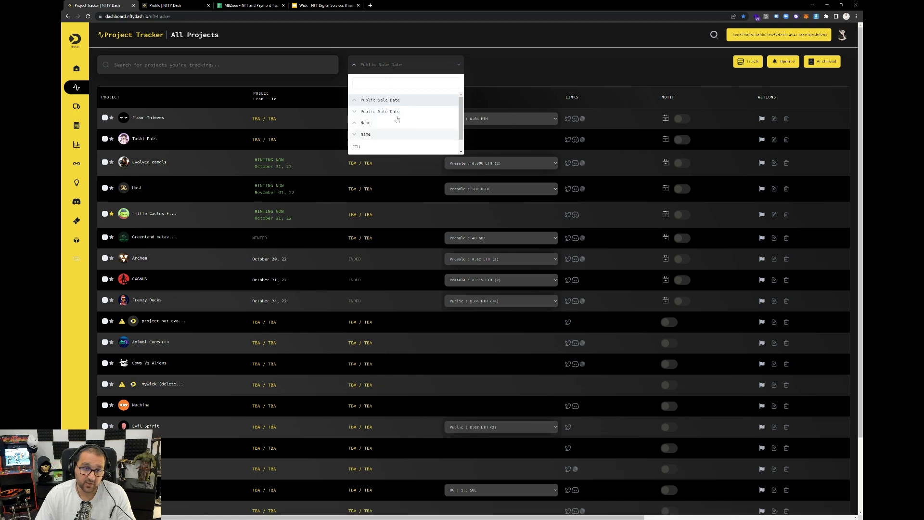
click(511, 61)
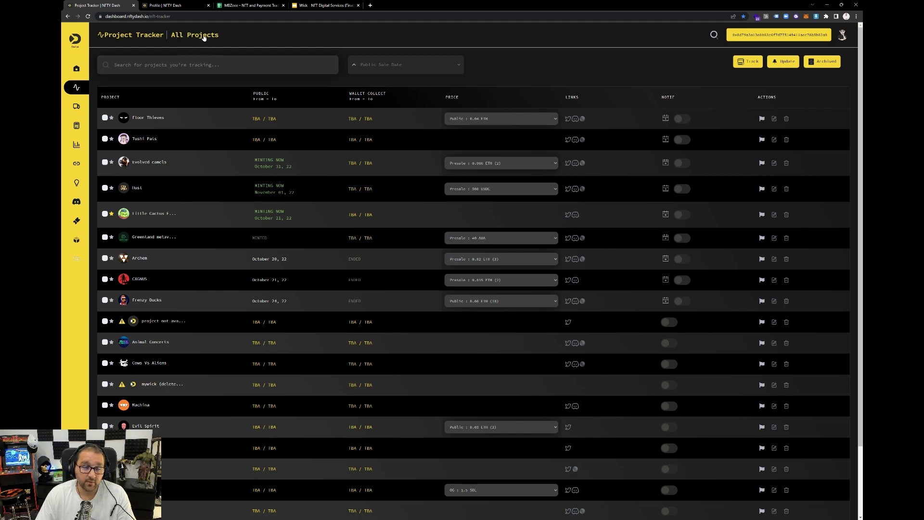
Step: Open All Projects and look through the listed projects and their public mint dates
click(204, 36)
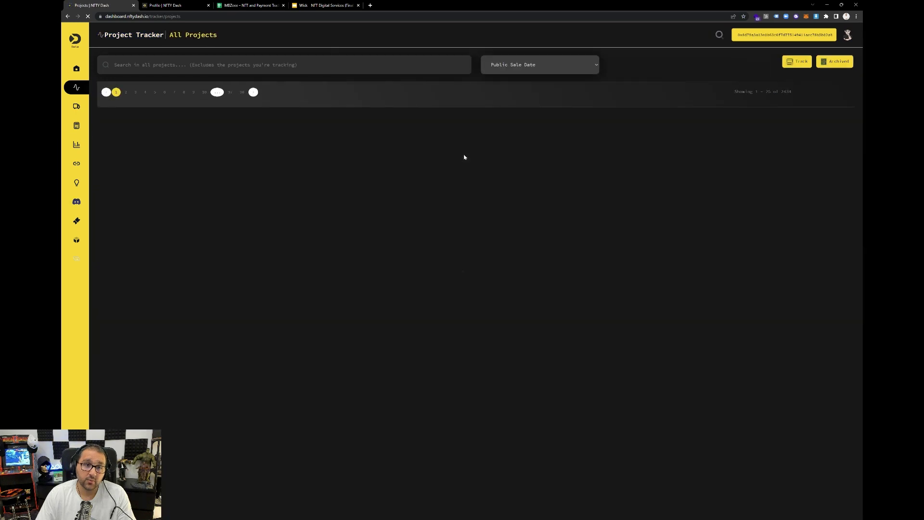
scroll(494, 269, down, 1)
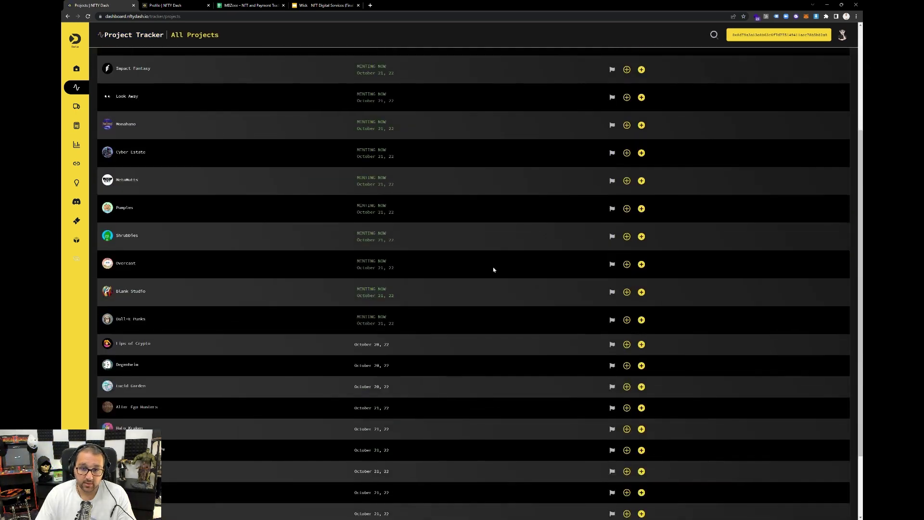
scroll(493, 270, down, 3)
scroll(494, 270, up, 5)
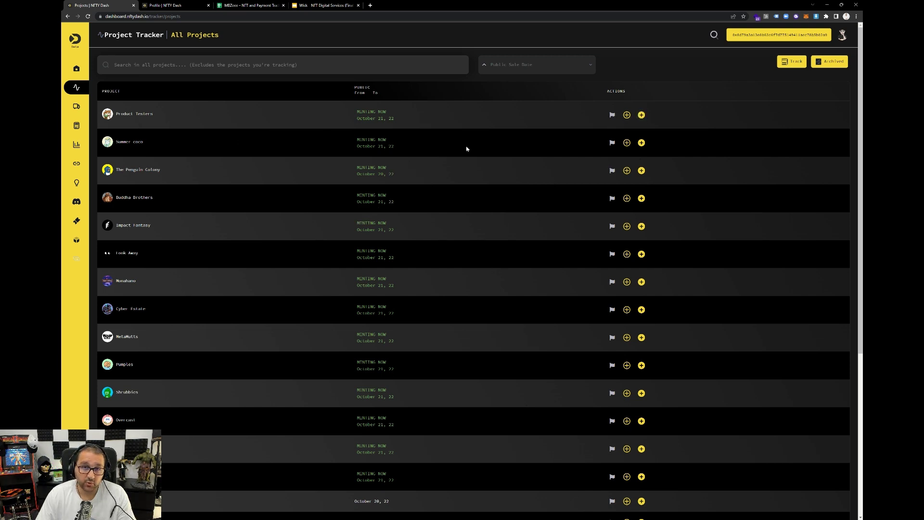
scroll(492, 303, down, 4)
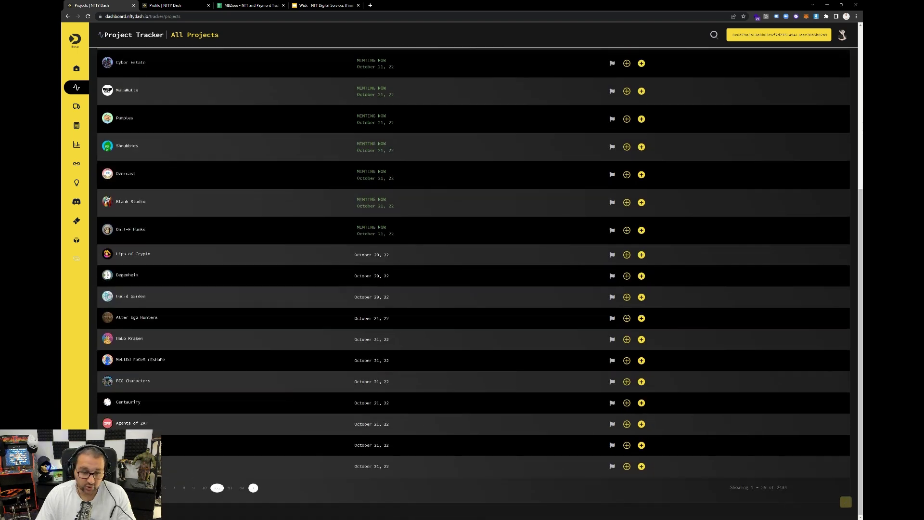
scroll(330, 287, up, 5)
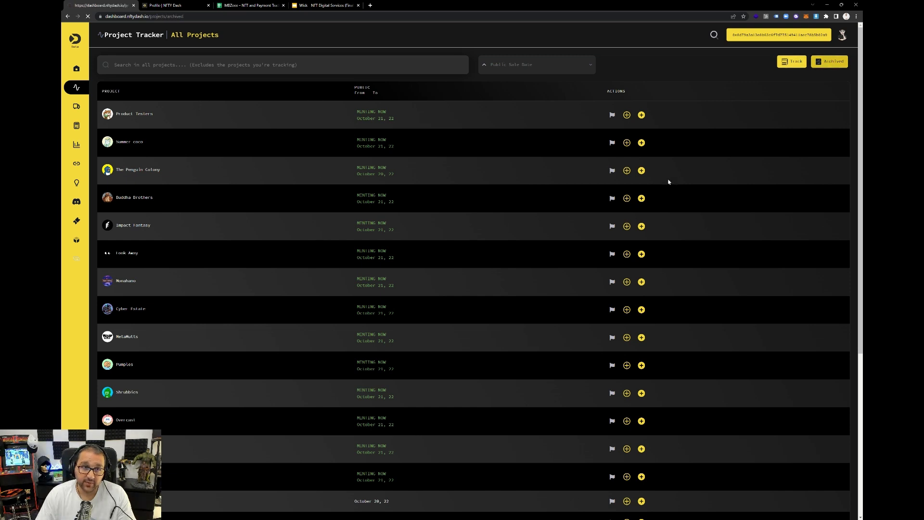
Step: Look through the archived projects and return to the All Projects list
scroll(656, 310, down, 4)
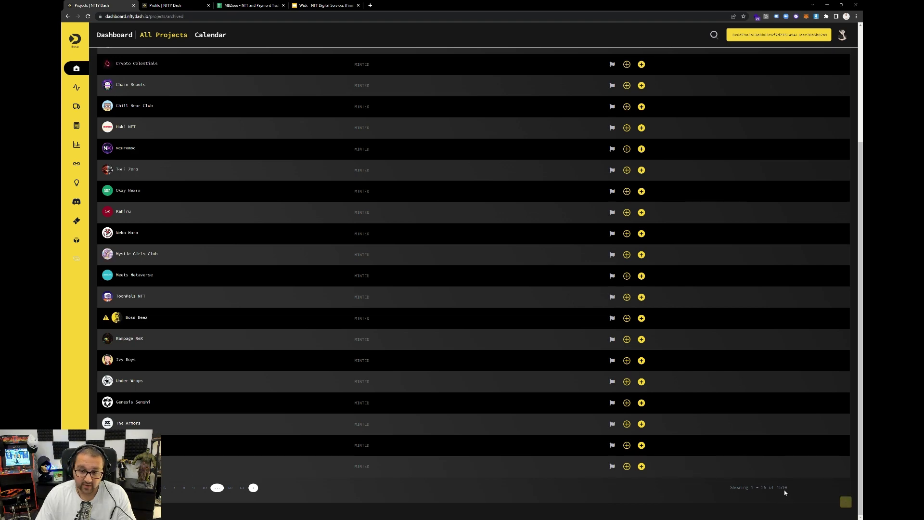
scroll(372, 286, up, 3)
scroll(370, 250, down, 3)
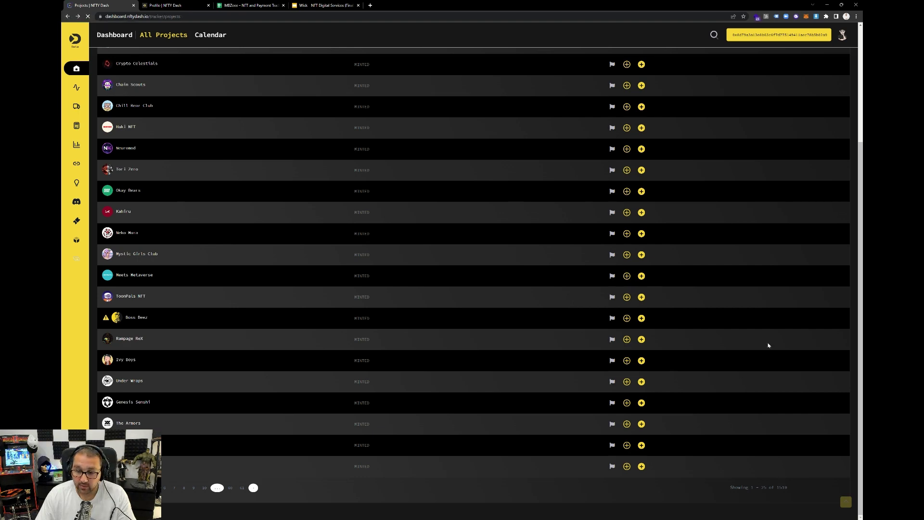
scroll(778, 369, down, 2)
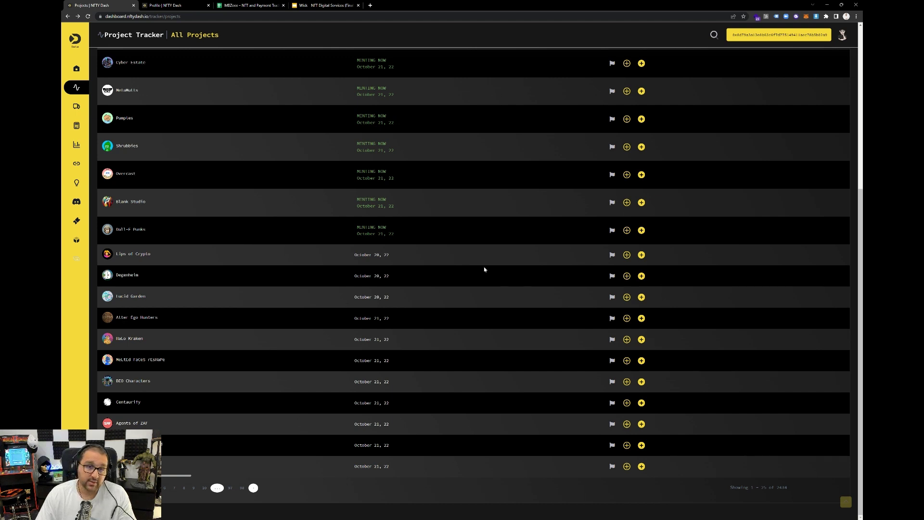
Step: Search all projects for "produ" and add Product Testers directly to the tracked projects
scroll(484, 270, up, 5)
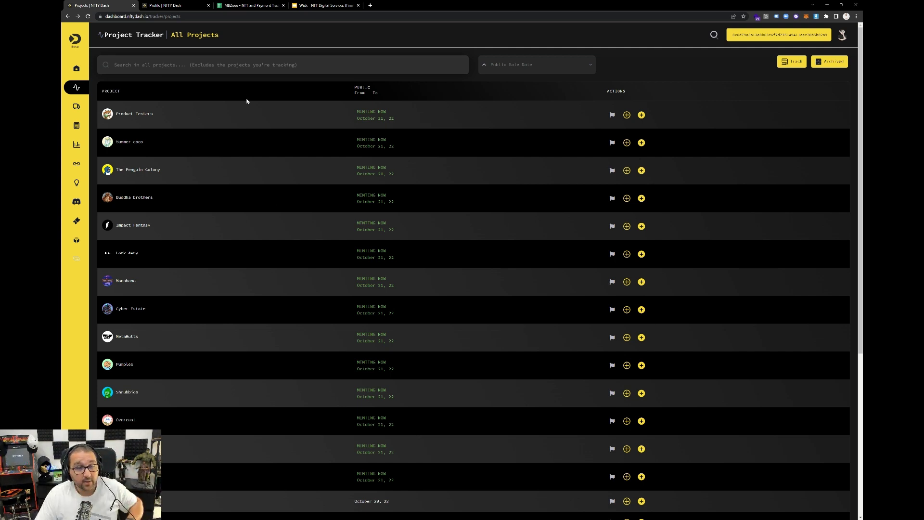
text(profu)
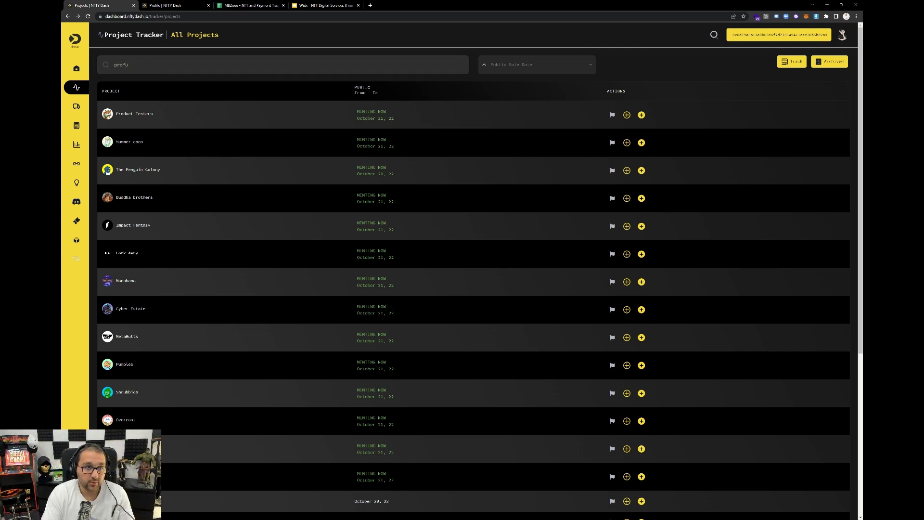
key(BackSpace)
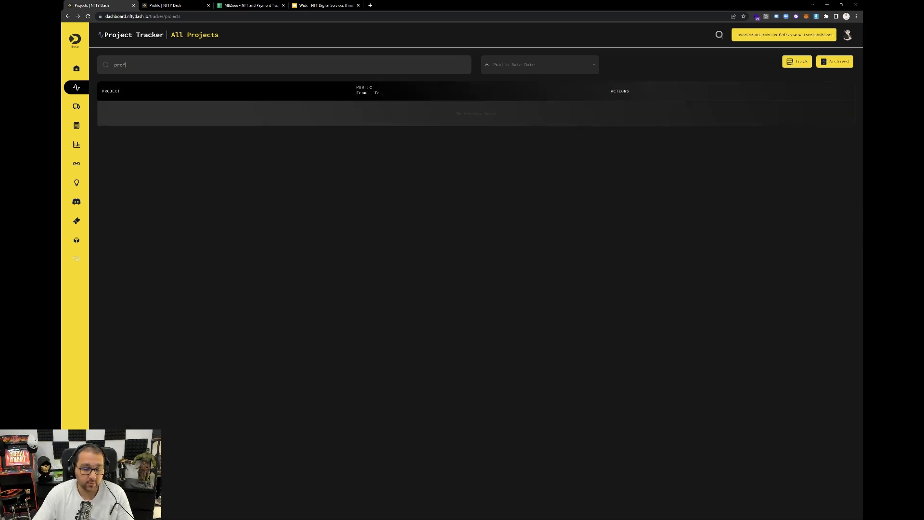
key(BackSpace)
text(du)
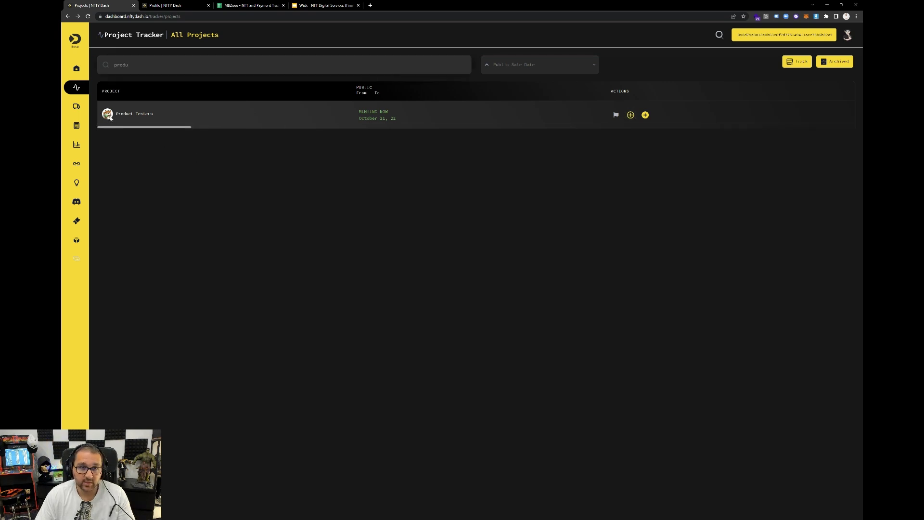
click(630, 115)
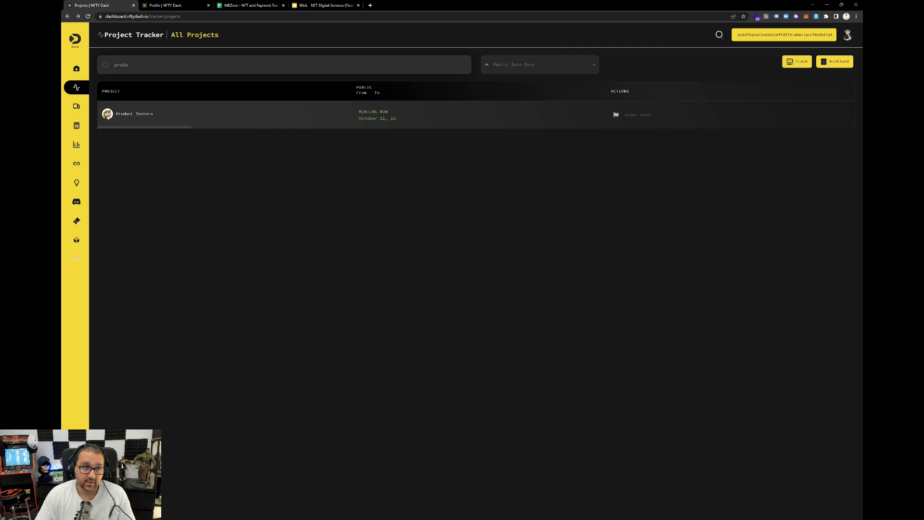
Step: Search all projects for "pro", open The Asura Project for tracking, review its prefilled details and submit it
key(BackSpace)
key(BackSpace)
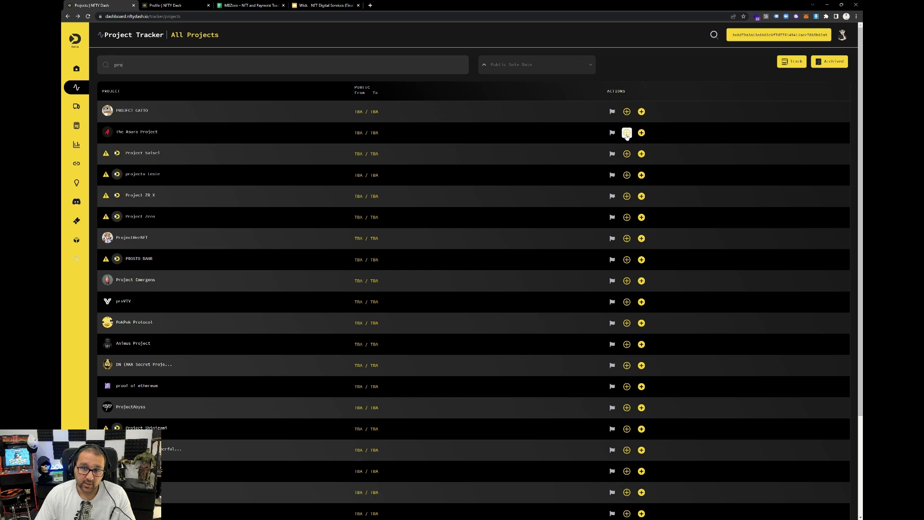
click(641, 133)
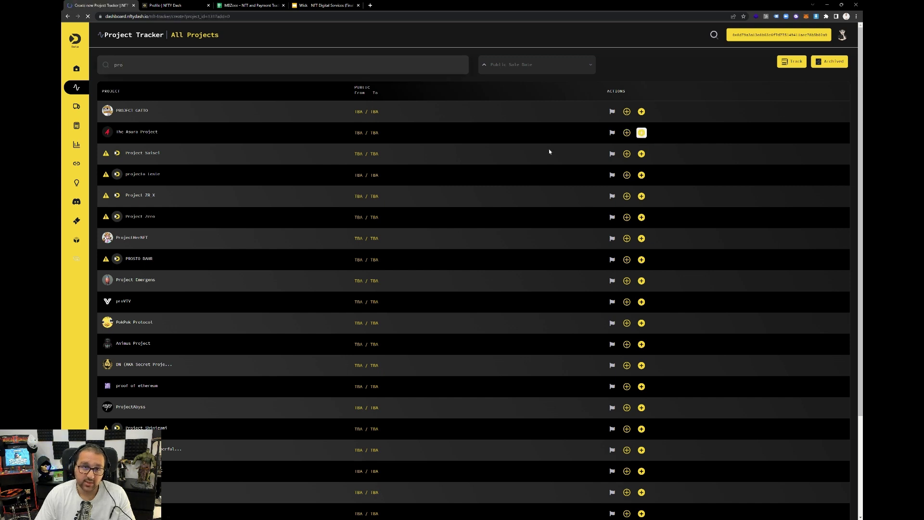
scroll(252, 169, down, 5)
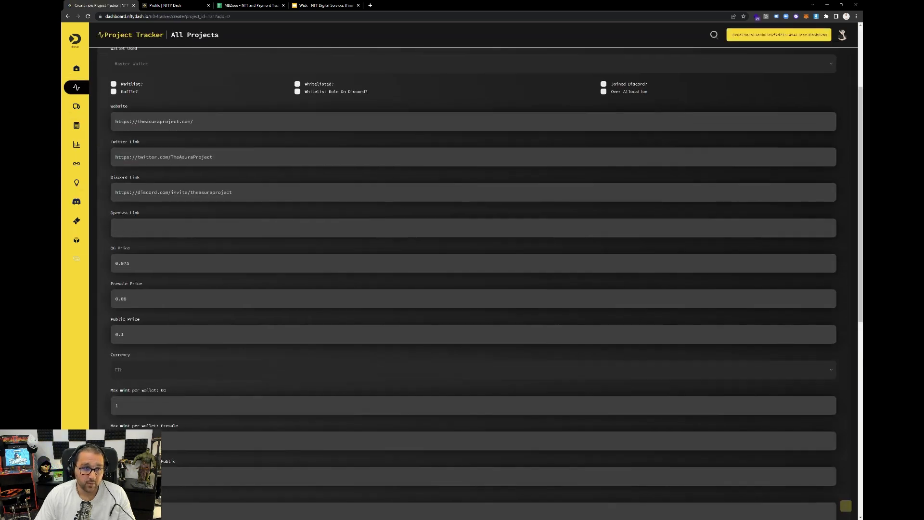
scroll(247, 181, down, 3)
scroll(247, 181, up, 5)
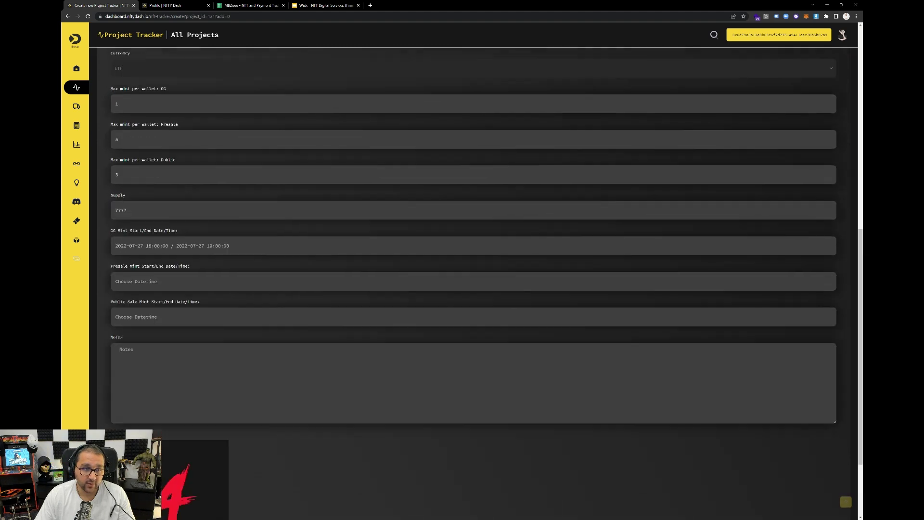
scroll(219, 190, up, 3)
scroll(202, 190, down, 2)
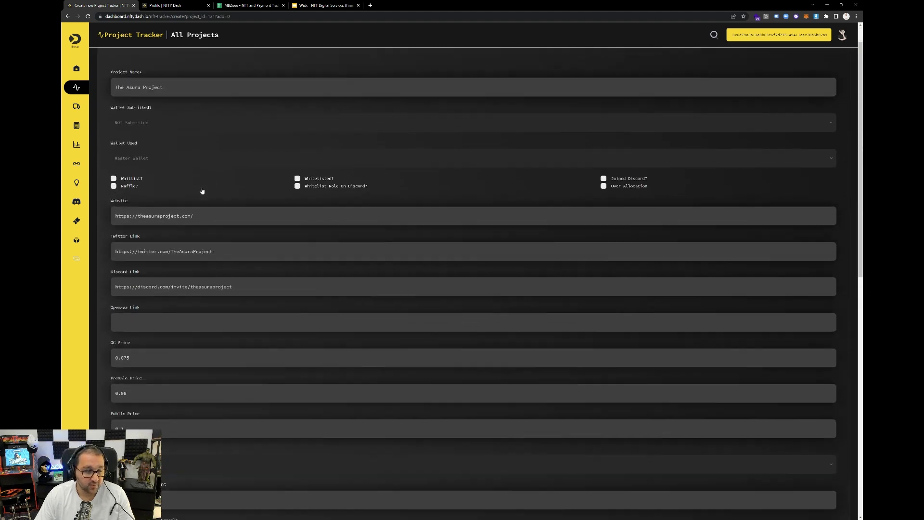
scroll(206, 190, down, 9)
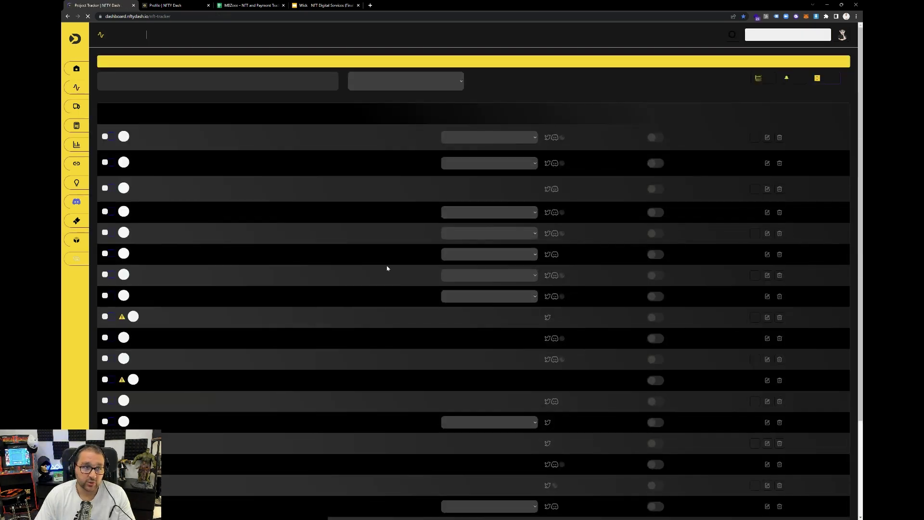
Step: Glance at the Giveaway Tracker, return to the Project Tracker and look through the tracked projects
click(77, 106)
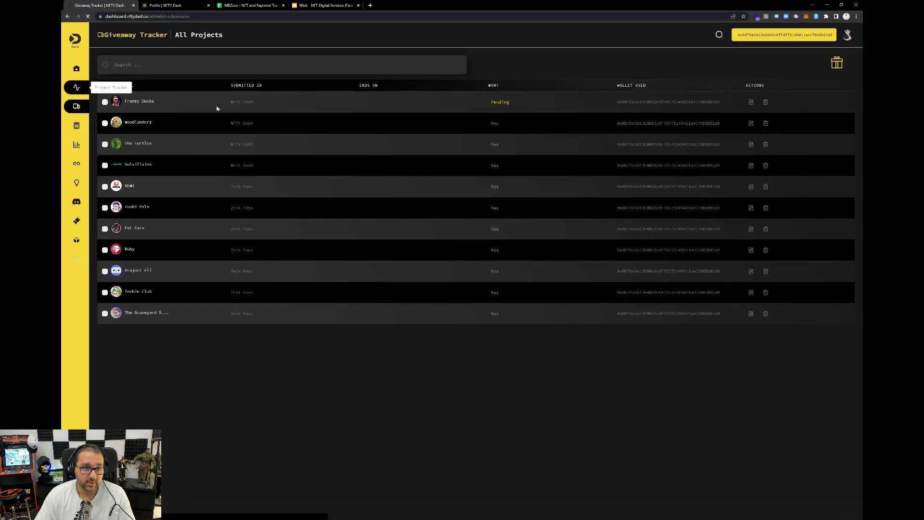
key(alt+Left)
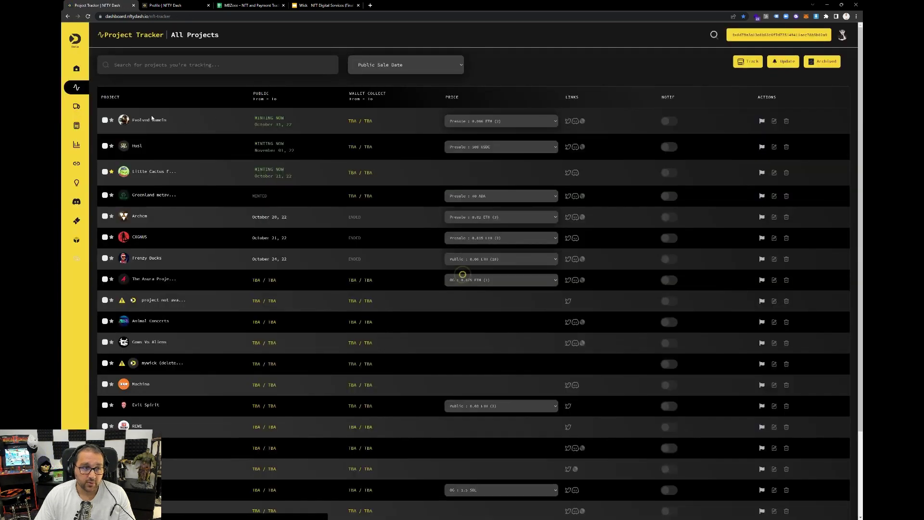
scroll(227, 169, down, 1)
scroll(227, 168, down, 2)
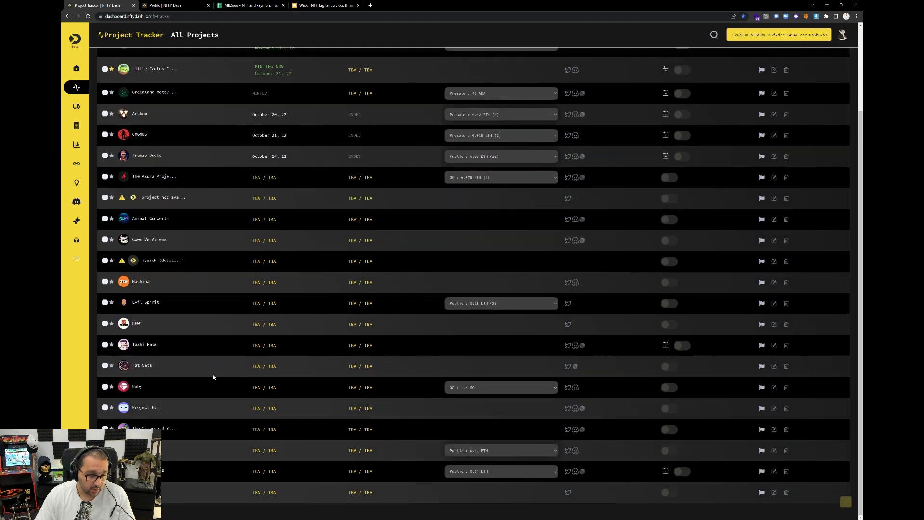
scroll(262, 198, up, 2)
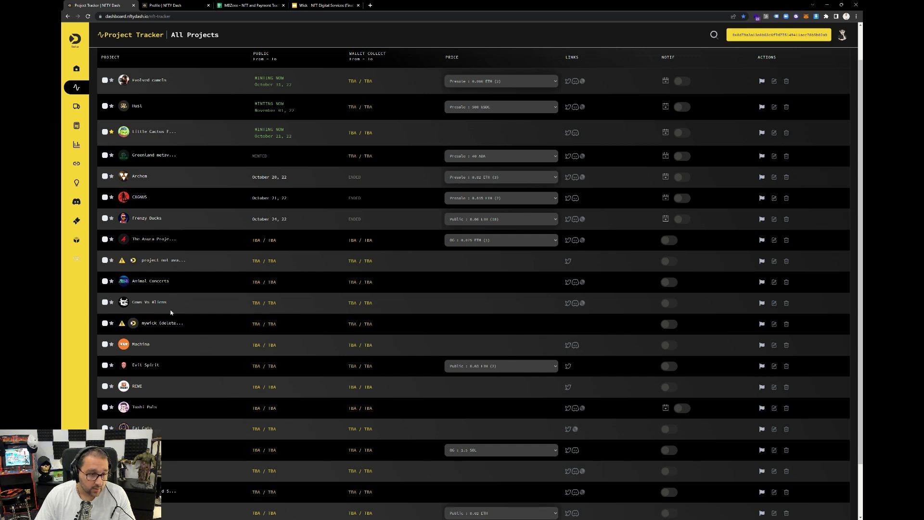
Step: Search the page text for "pro", close the search and look through the tracked projects again
key(ctrl+f)
text(a)
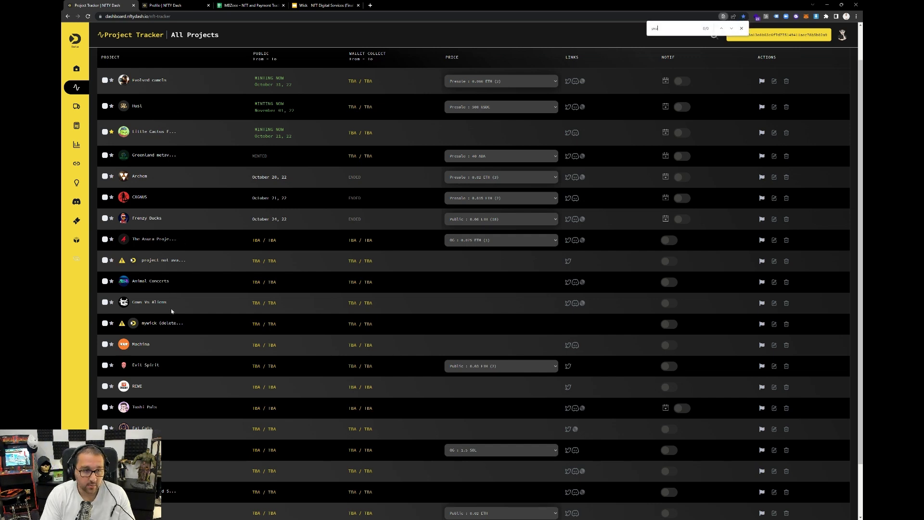
key(BackSpace)
key(BackSpace)
key(BackSpace)
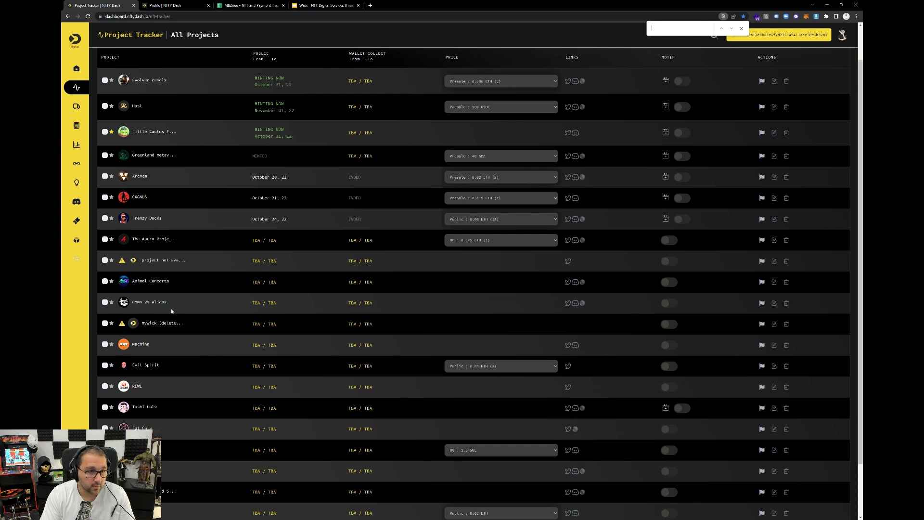
key(BackSpace)
key(BackSpace)
key(BackSpace)
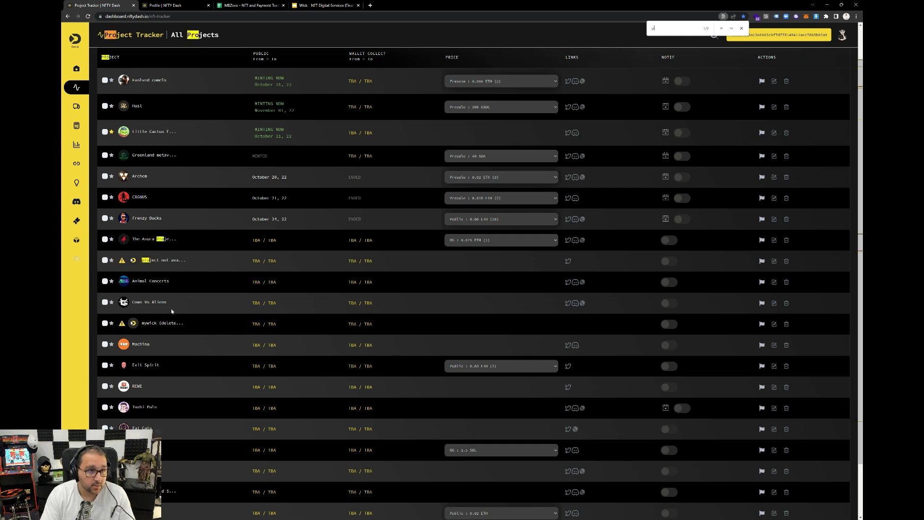
key(Escape)
scroll(169, 260, down, 1)
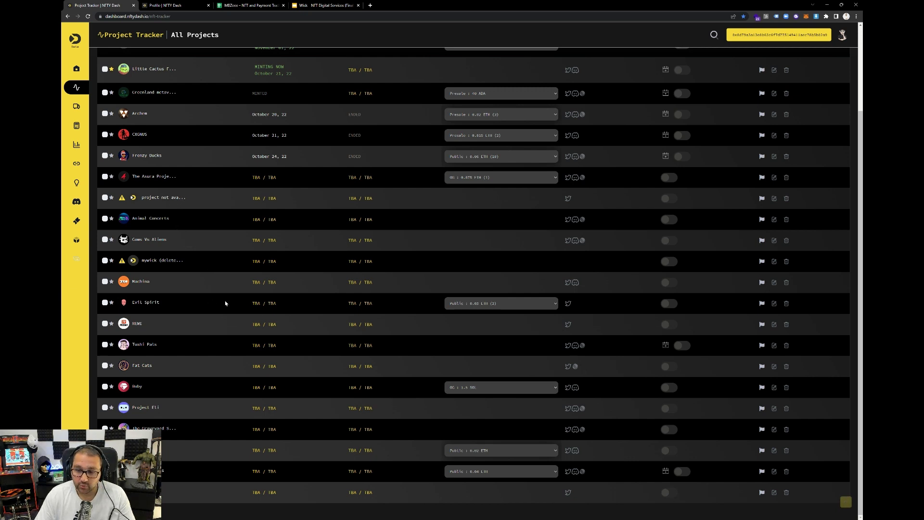
scroll(202, 342, up, 2)
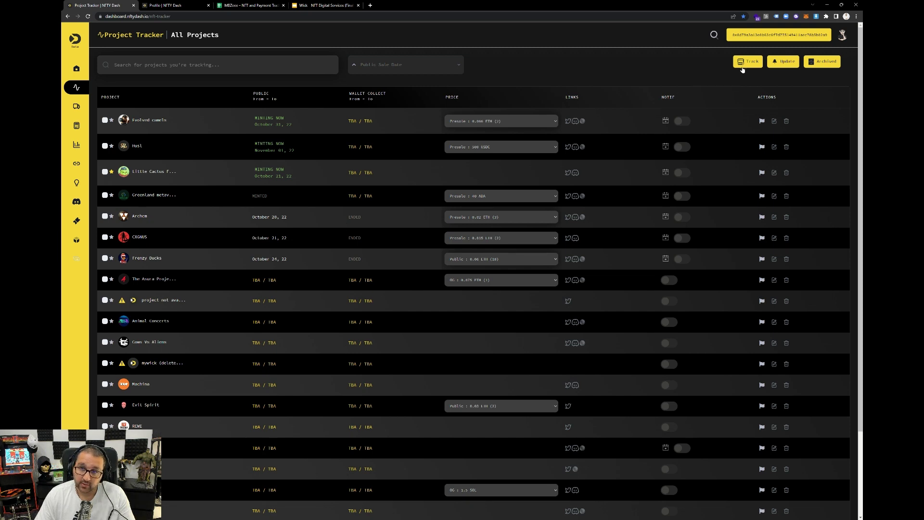
Step: Start tracking a new project manually with the name "AssumeNotThere(Please remove)"
click(746, 62)
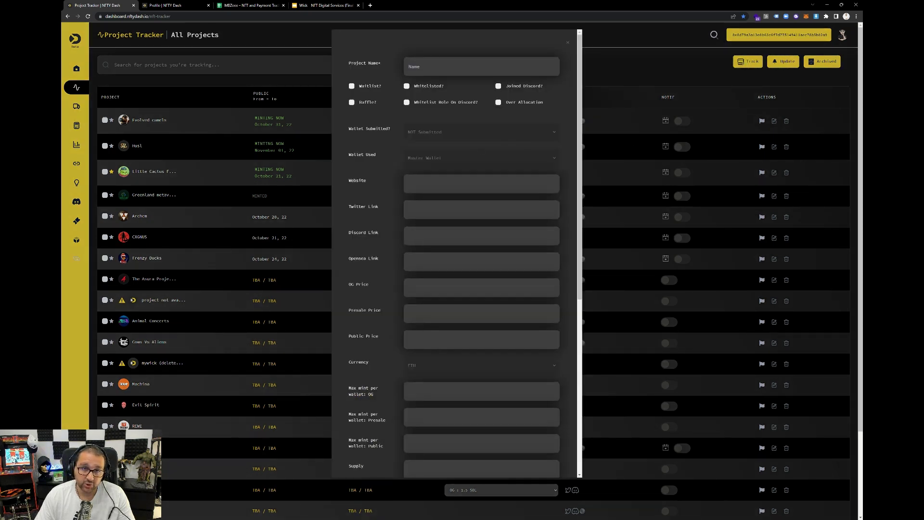
text(Assu)
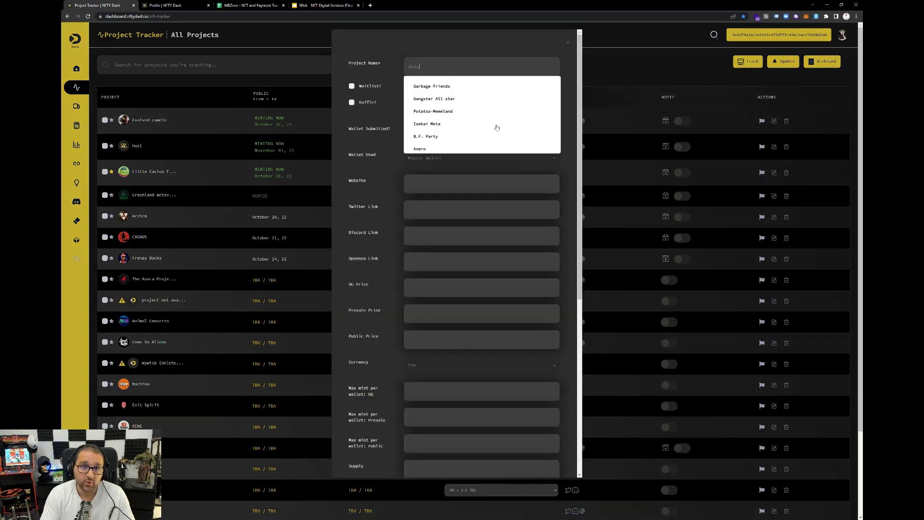
text(meNo)
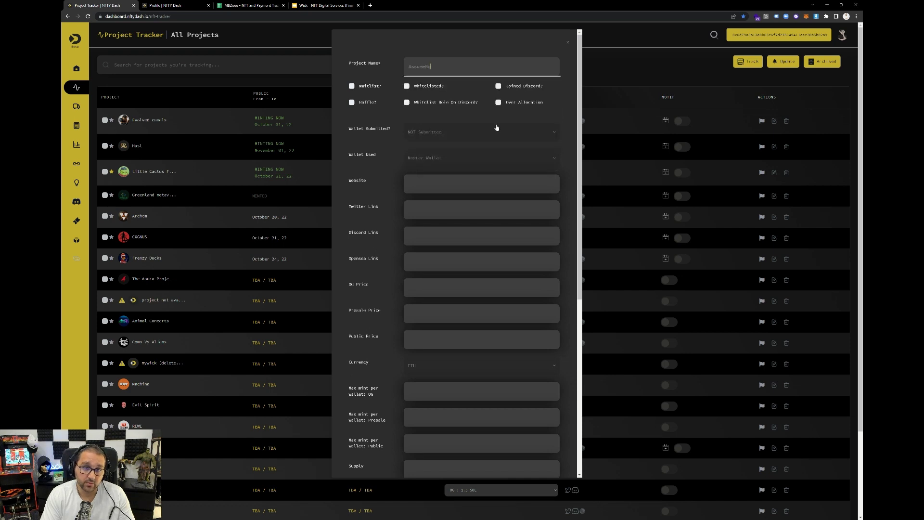
text(tThere(Please remove)
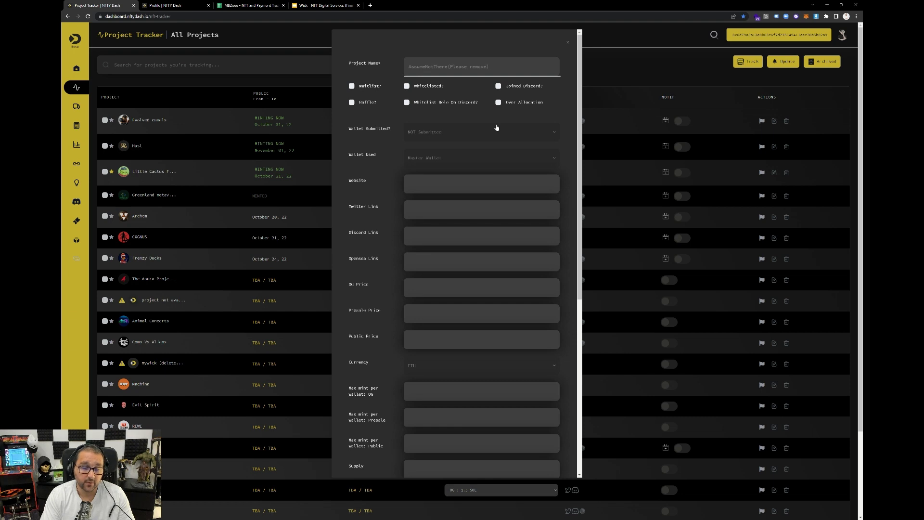
Step: Replace the project name with "ze", choose the suggested Crypto Maze project and review its prefilled details
key(ctrl+a)
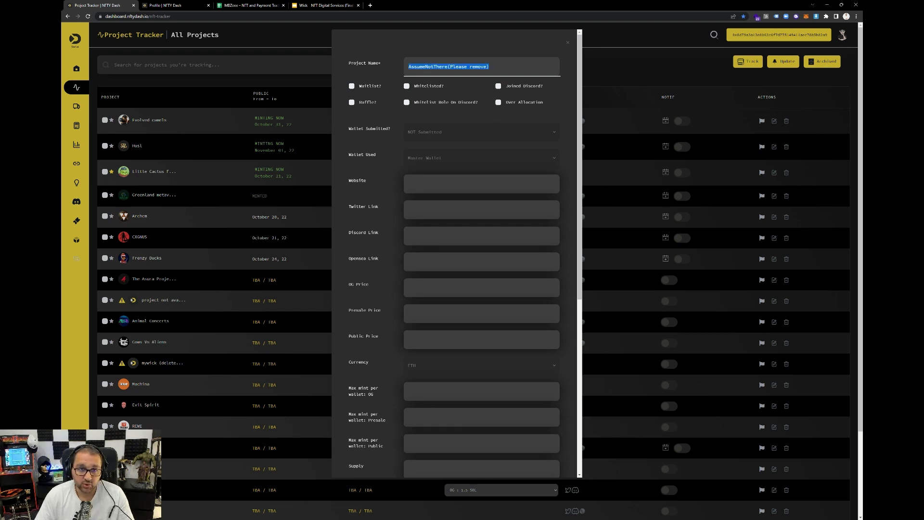
text(zen)
key(BackSpace)
text(d)
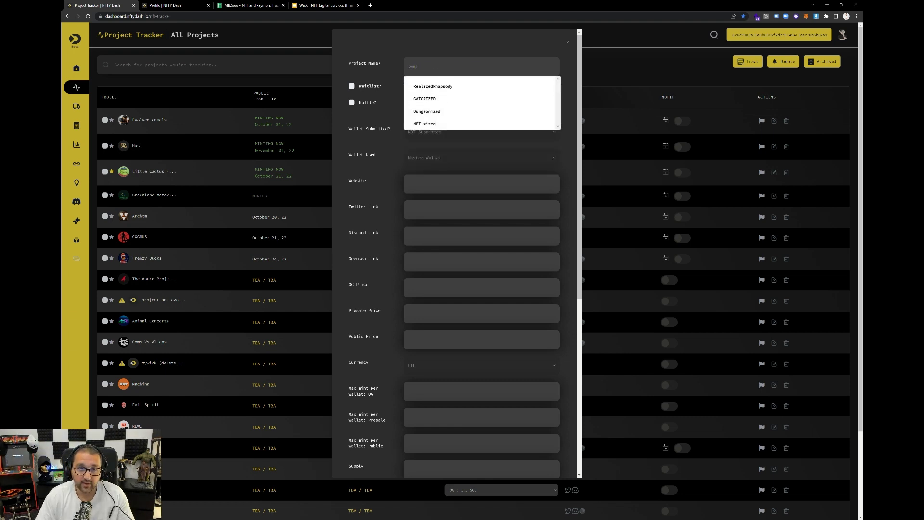
key(Escape)
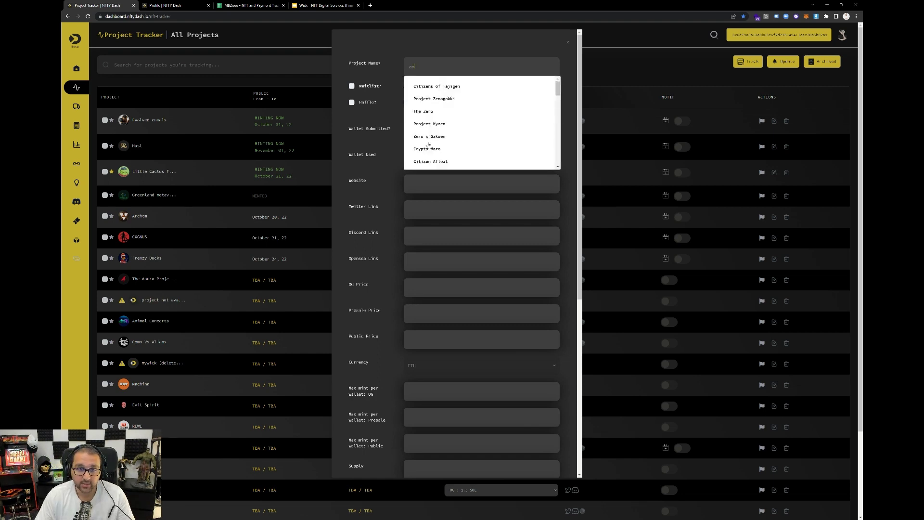
click(504, 145)
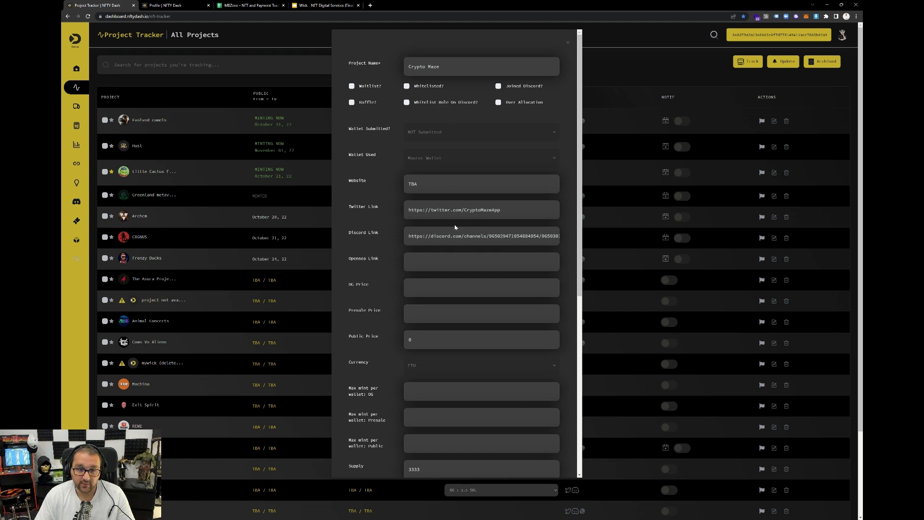
scroll(455, 228, down, 3)
scroll(455, 216, up, 3)
scroll(455, 217, down, 6)
scroll(455, 216, up, 4)
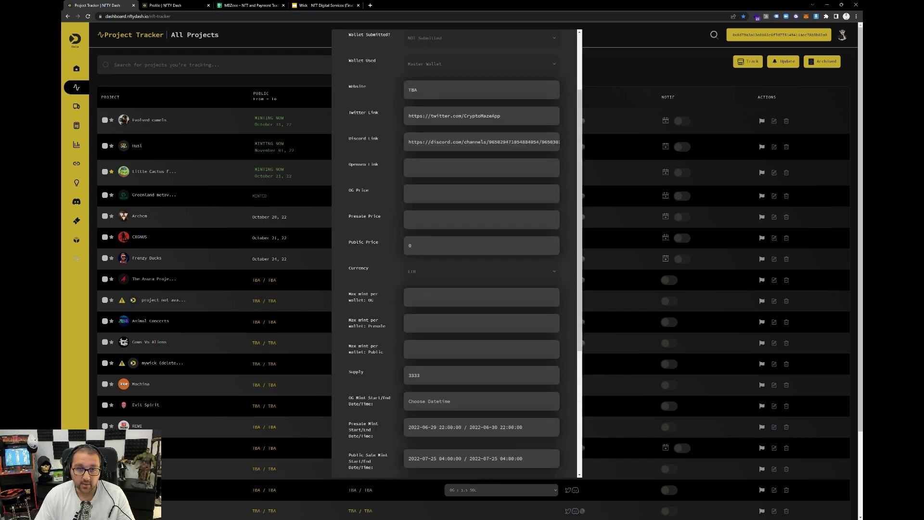
scroll(455, 217, up, 4)
Step: Rename the project "AssumeNotThere(Please remove)" and clear its Twitter and Discord links
triple_click(489, 66)
key(BackSpace)
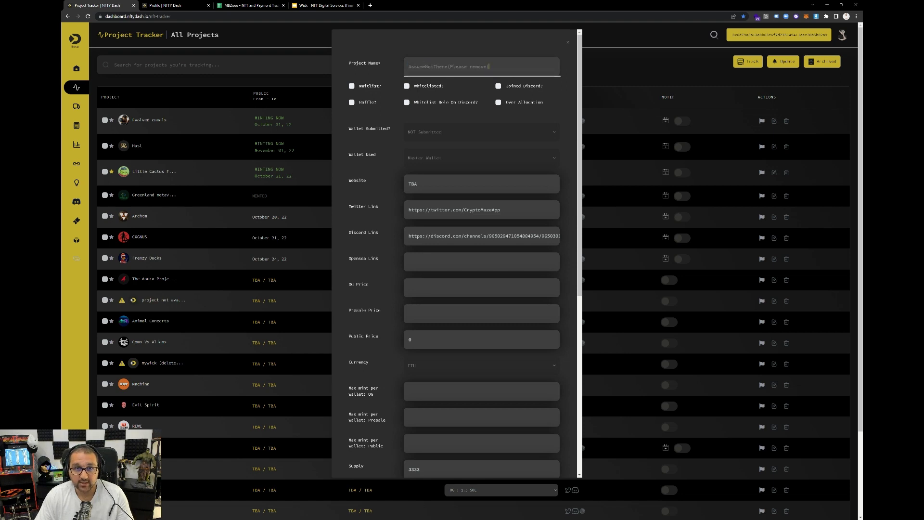
triple_click(454, 210)
key(BackSpace)
triple_click(482, 236)
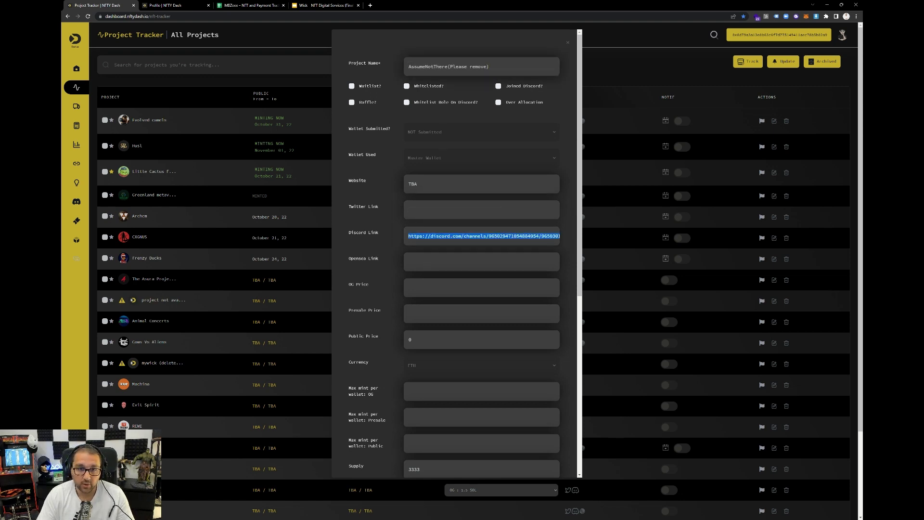
key(BackSpace)
Step: Review the remaining price, supply and mint date fields and submit the new tracked project
scroll(454, 255, down, 4)
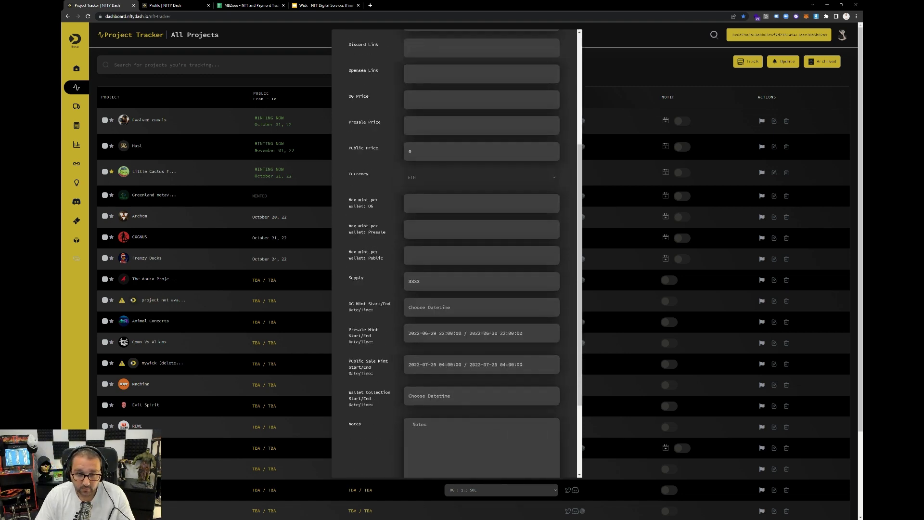
scroll(455, 241, up, 4)
scroll(384, 350, down, 4)
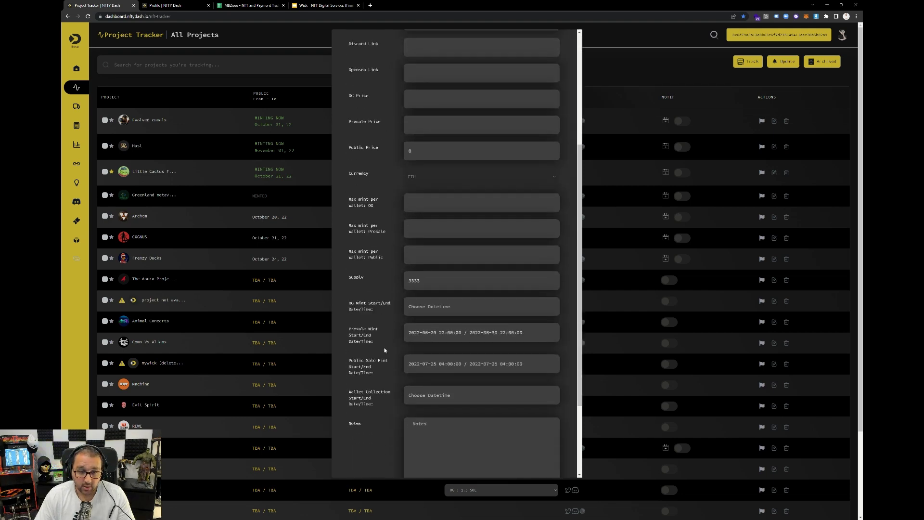
scroll(385, 350, down, 3)
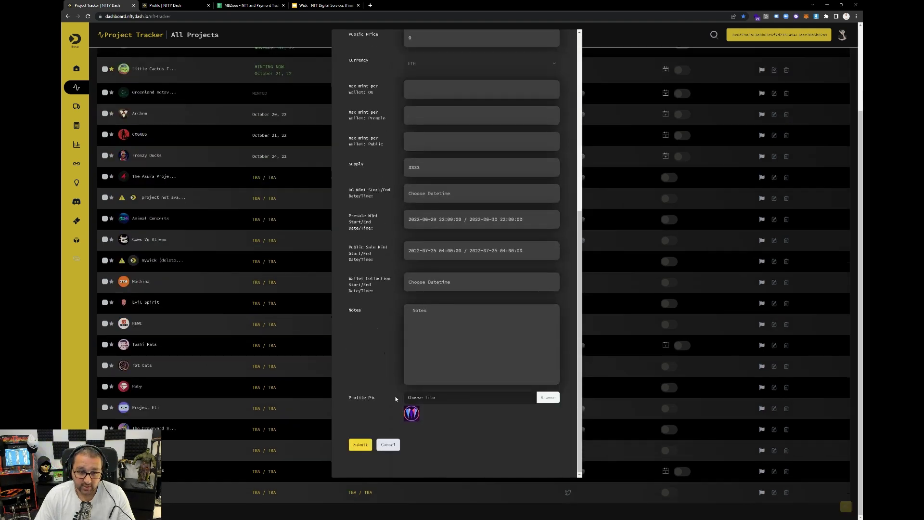
click(360, 444)
scroll(460, 261, up, 6)
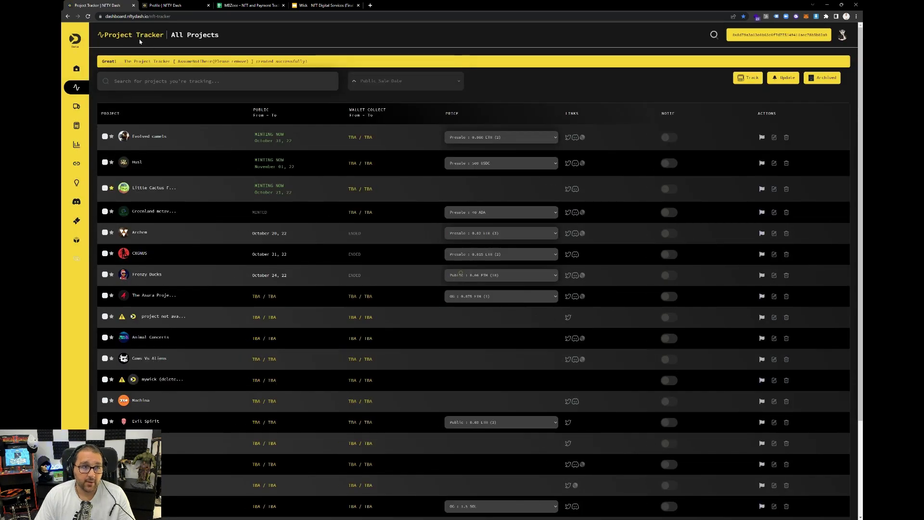
Step: Reload the Project Tracker and examine the tracked projects, including the warning markers on the manually added ones
click(76, 87)
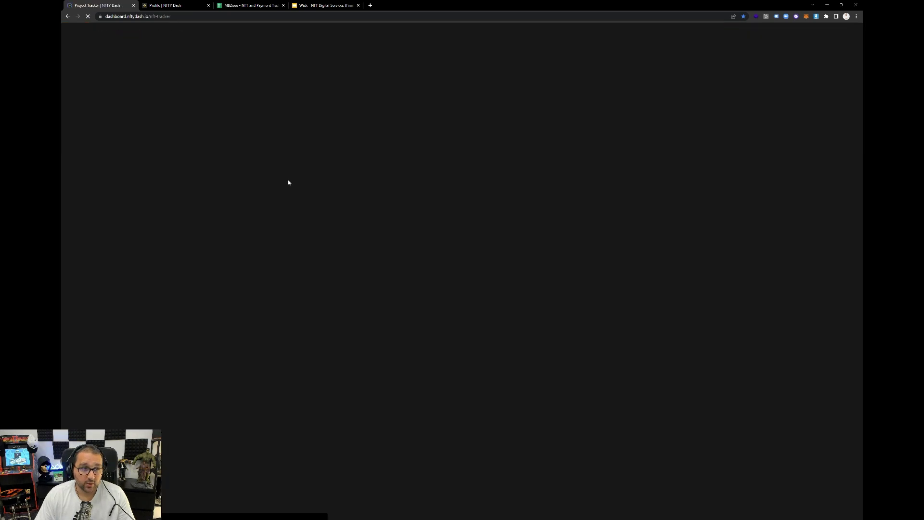
scroll(237, 229, down, 5)
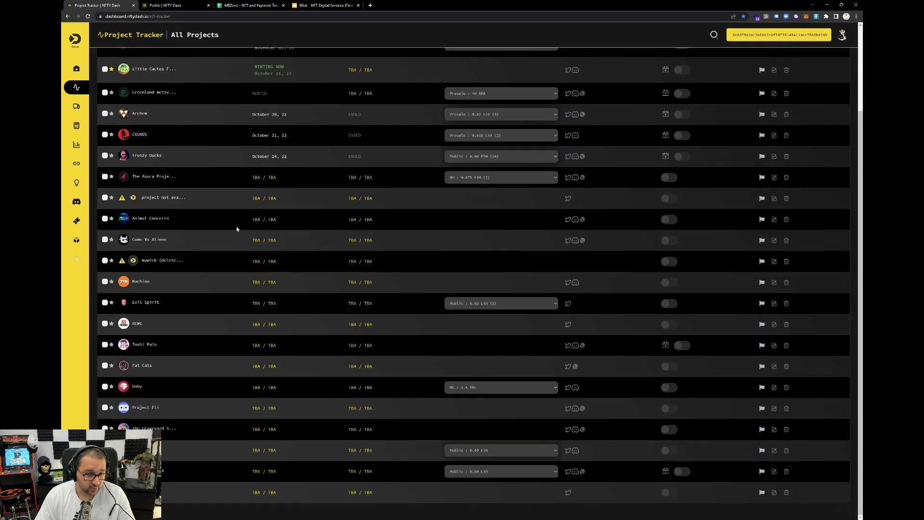
scroll(236, 228, up, 2)
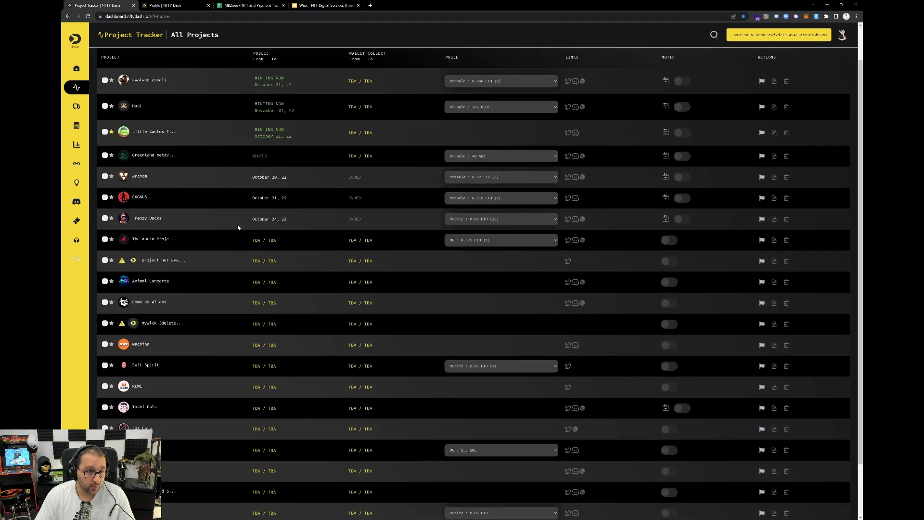
scroll(238, 227, down, 2)
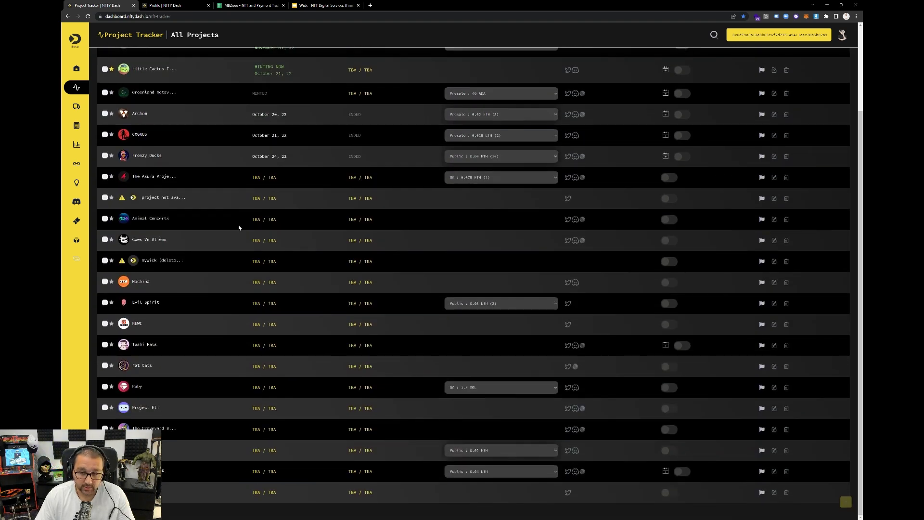
scroll(238, 228, up, 1)
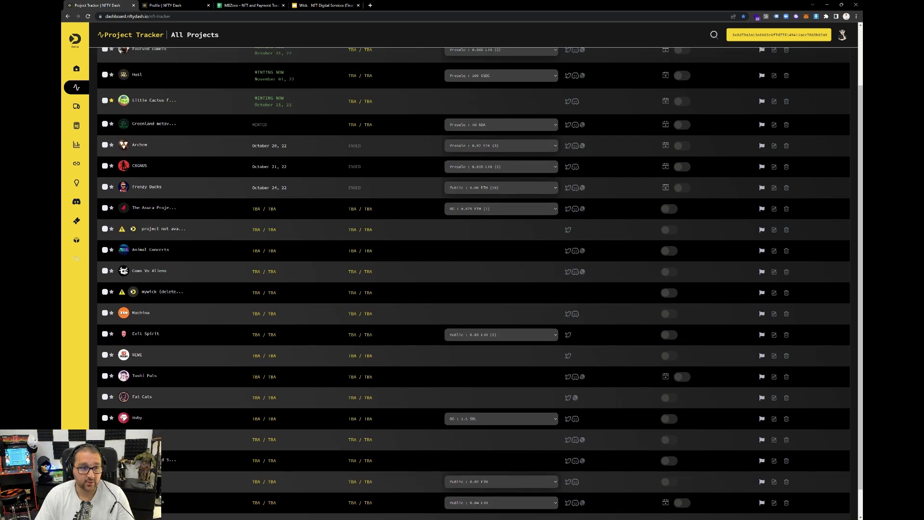
scroll(183, 250, up, 2)
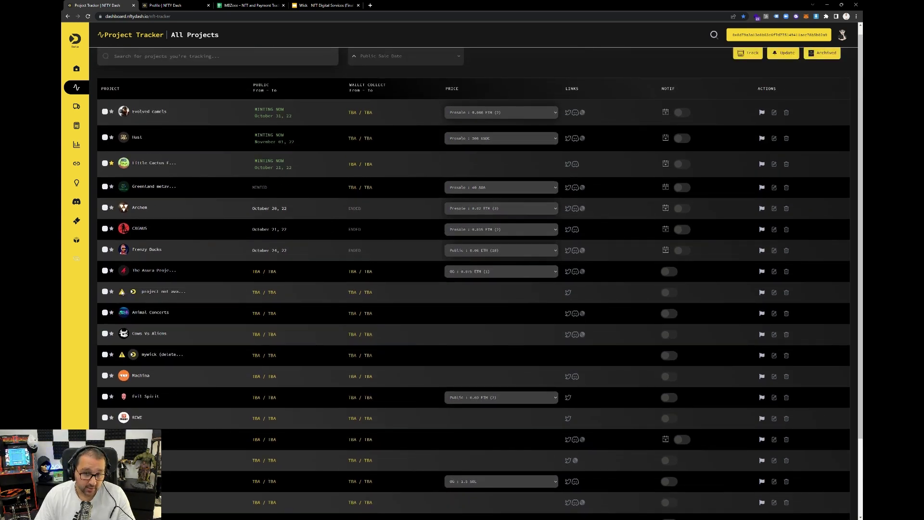
mouse_move(122, 292)
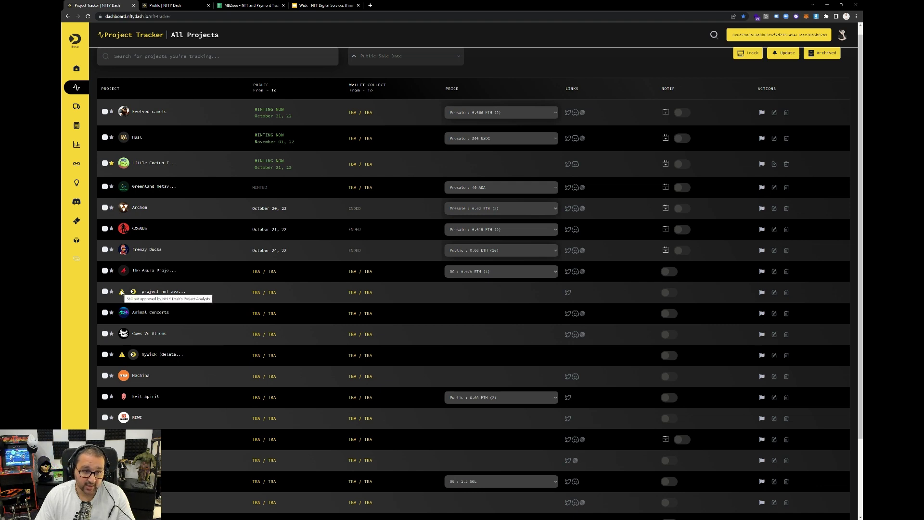
mouse_move(123, 356)
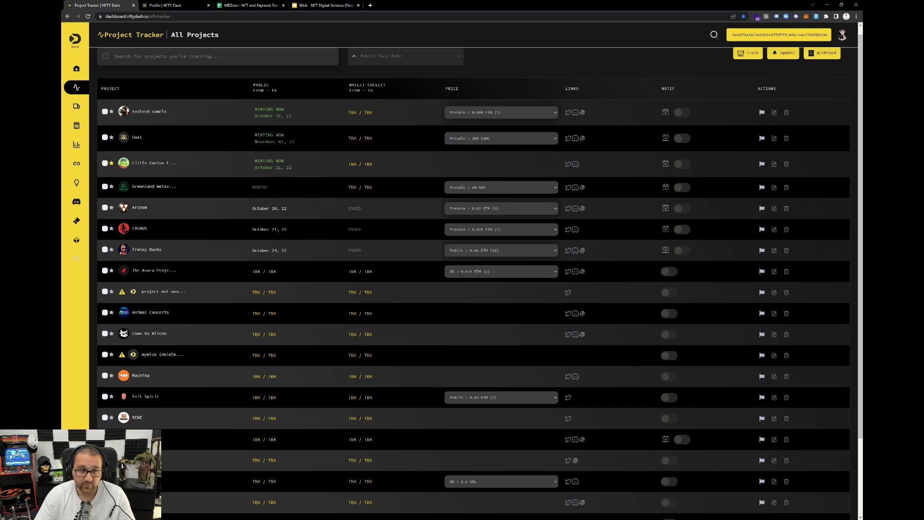
scroll(355, 293, down, 1)
scroll(355, 293, up, 2)
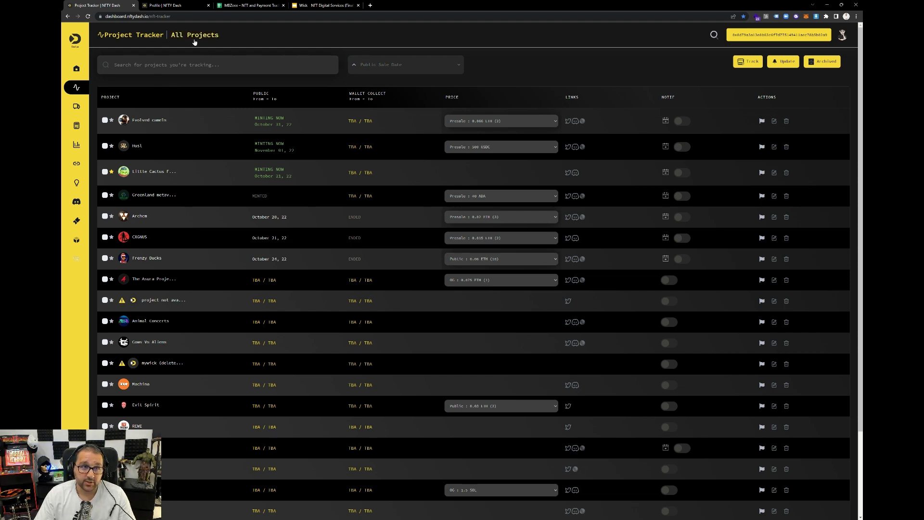
Step: Search all projects for "ei", view the details of The Beeings and close the search
click(714, 35)
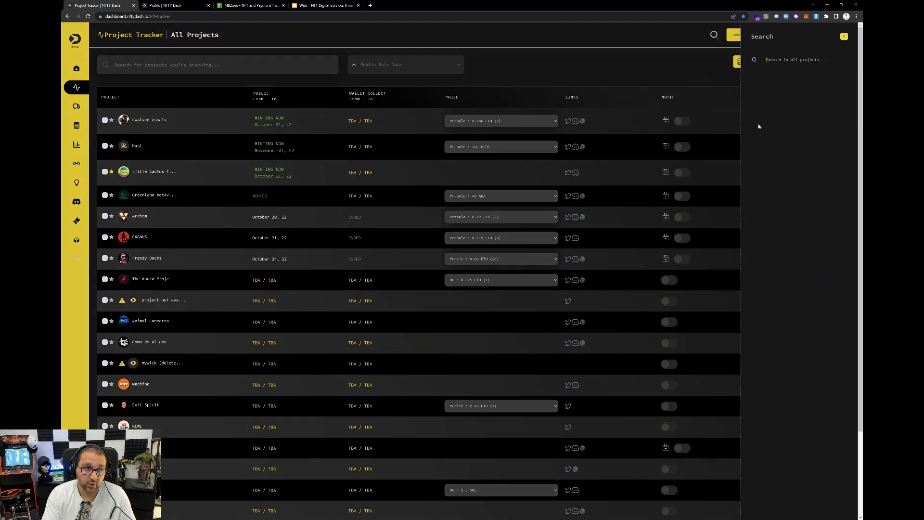
text(ei)
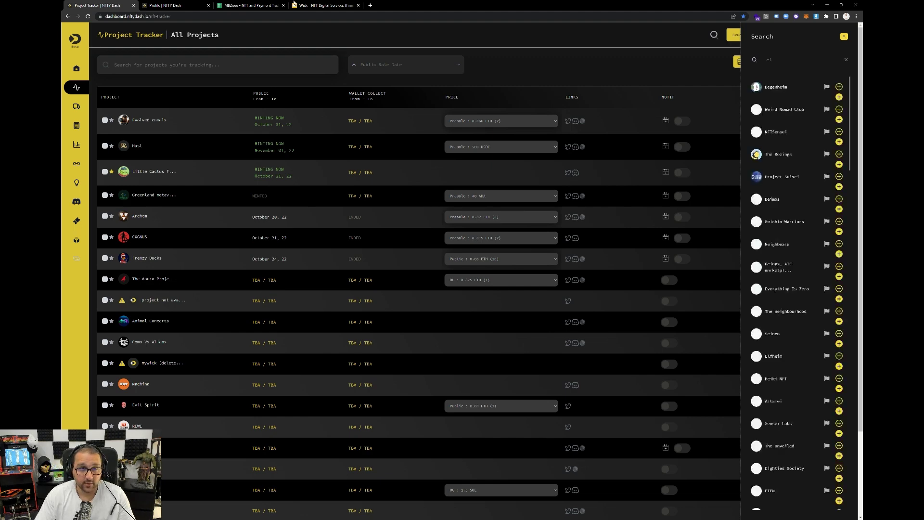
scroll(808, 231, down, 3)
scroll(808, 241, up, 3)
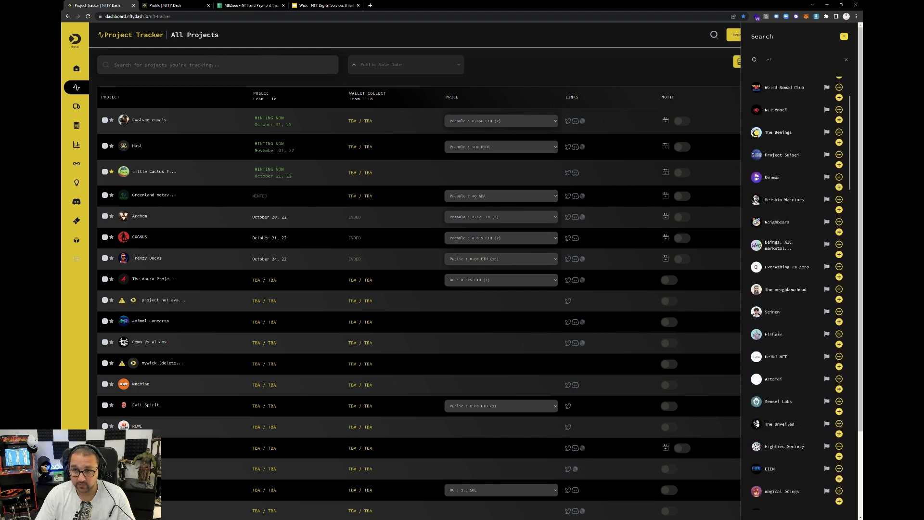
click(778, 133)
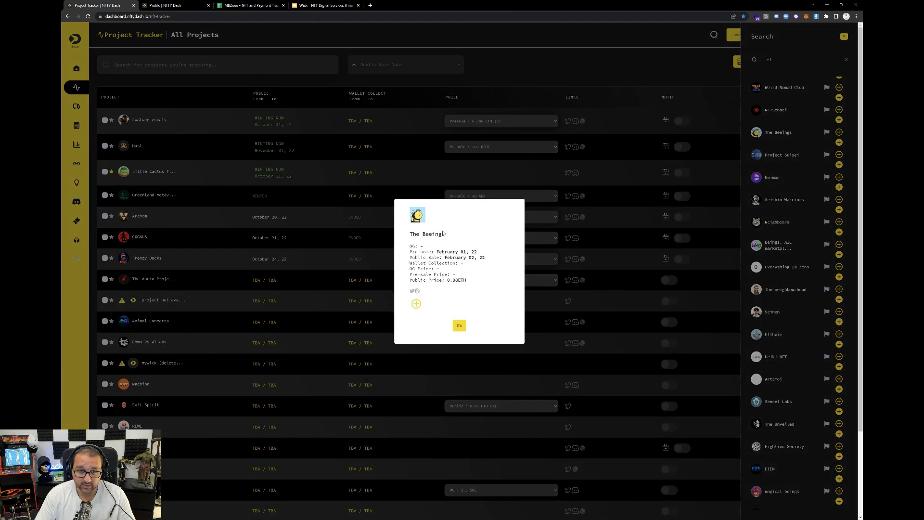
click(459, 326)
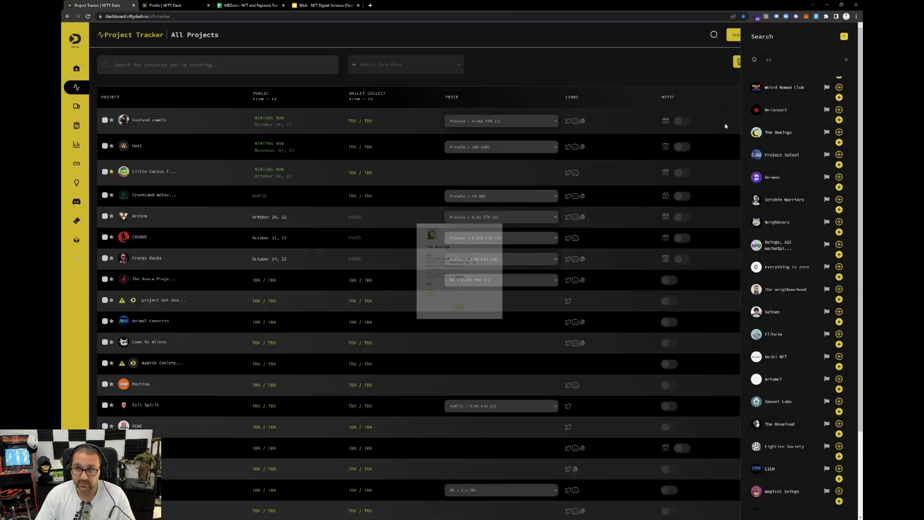
click(851, 36)
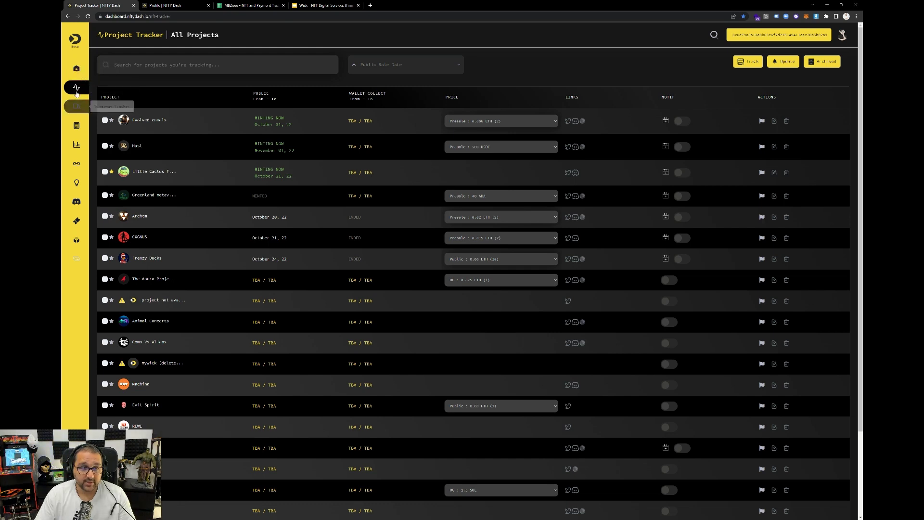
Step: In the Giveaway Tracker, inspect the Frenzy Ducks entry's editable fields and the blank new-giveaway form without saving anything
click(76, 108)
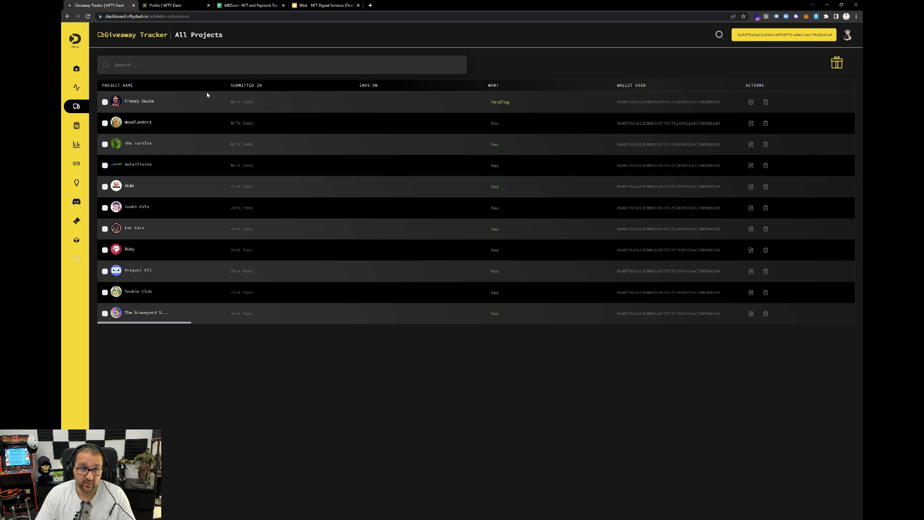
click(751, 101)
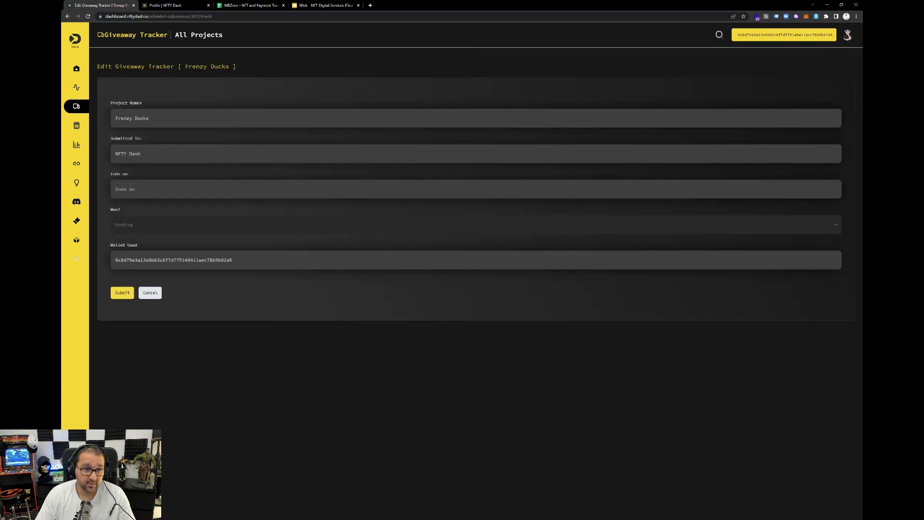
click(235, 260)
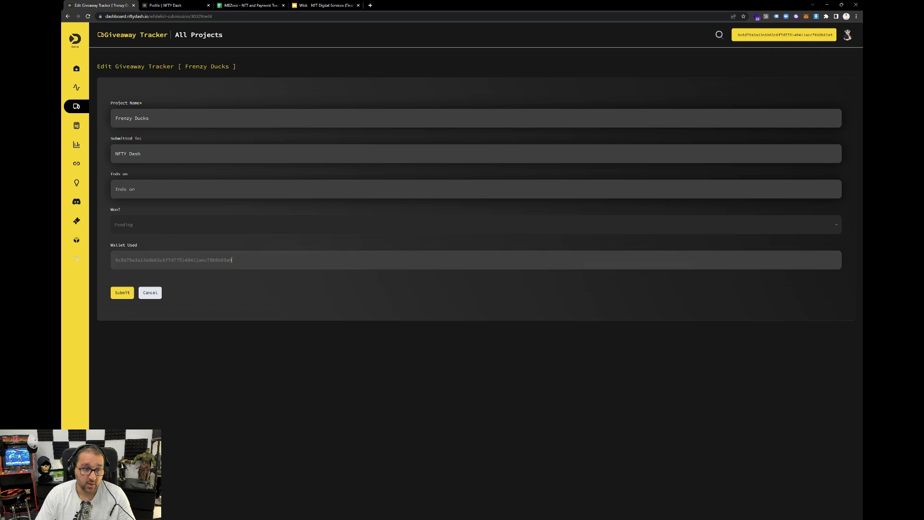
click(208, 275)
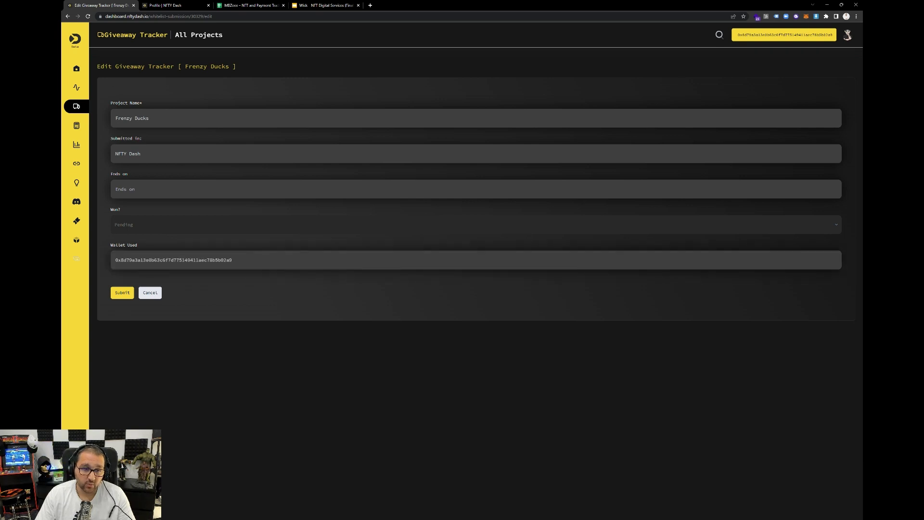
click(76, 106)
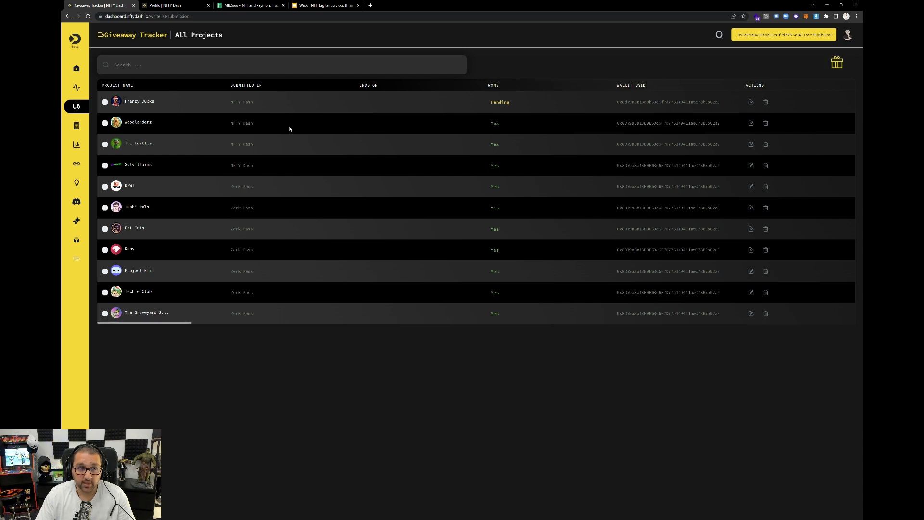
click(837, 63)
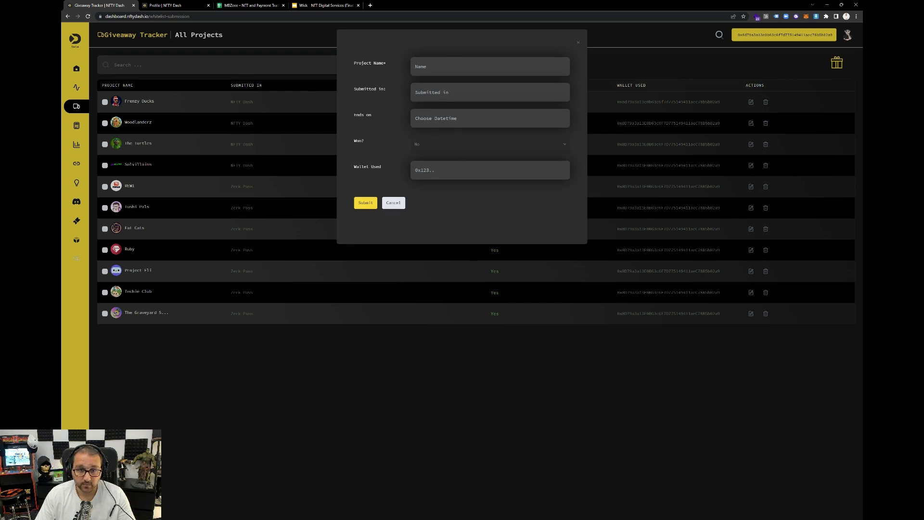
click(393, 203)
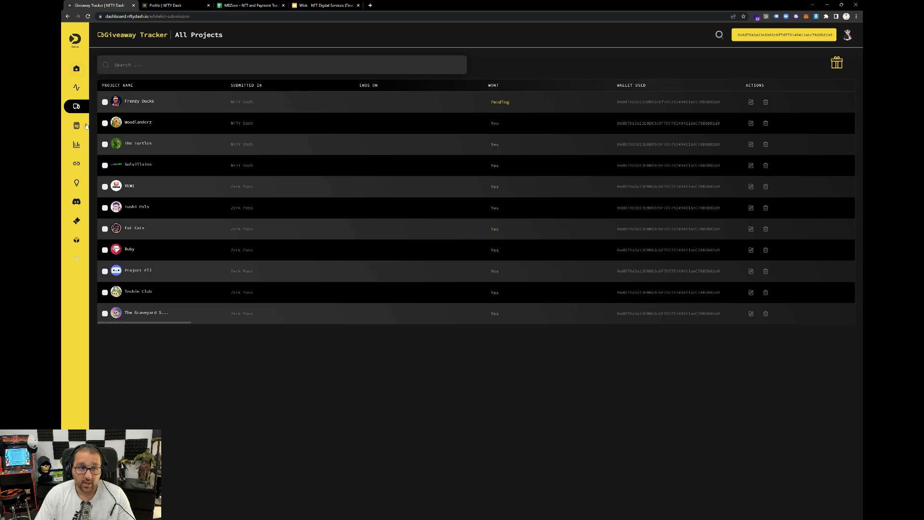
Step: Open the Talkens.ai raffle from the available raffles and inspect its registration wallet choice without submitting
click(77, 225)
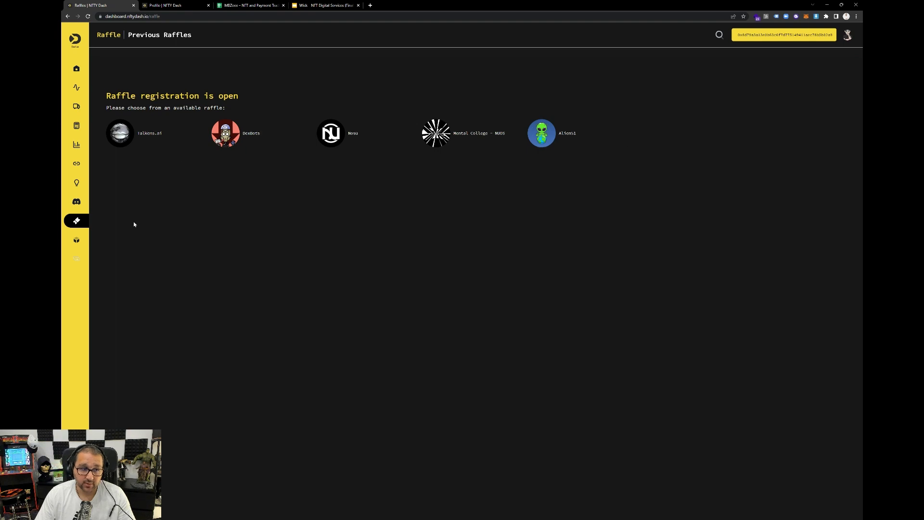
click(120, 141)
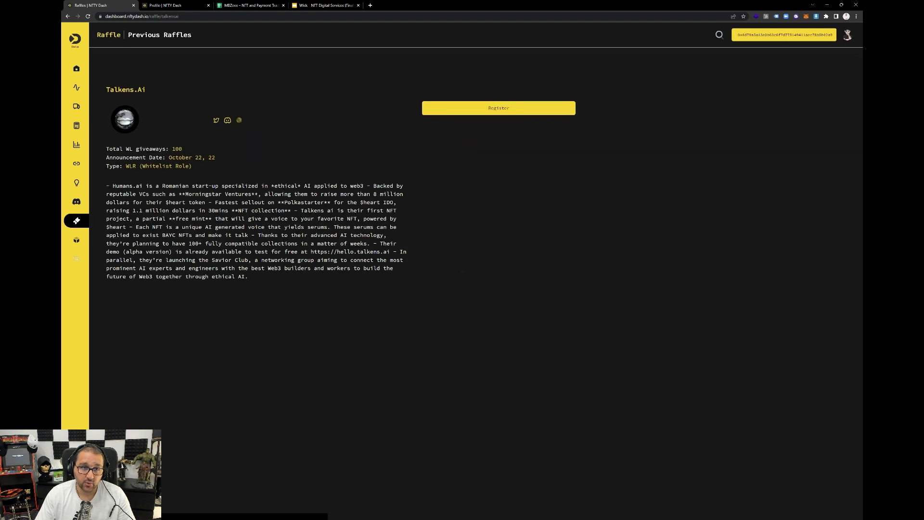
click(463, 112)
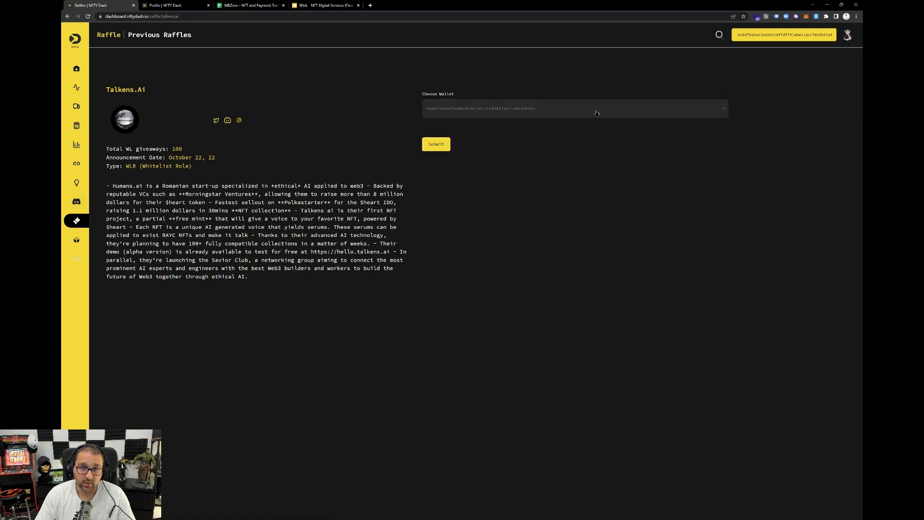
click(596, 113)
click(476, 151)
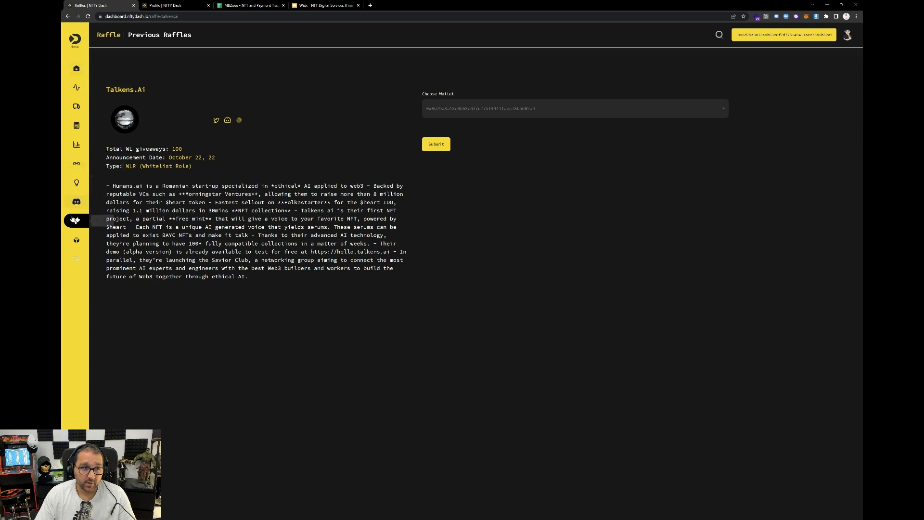
Step: Open the account profile from the dashboard, browse the available time formats without changing the setting, and switch to the other open Profile page
click(76, 69)
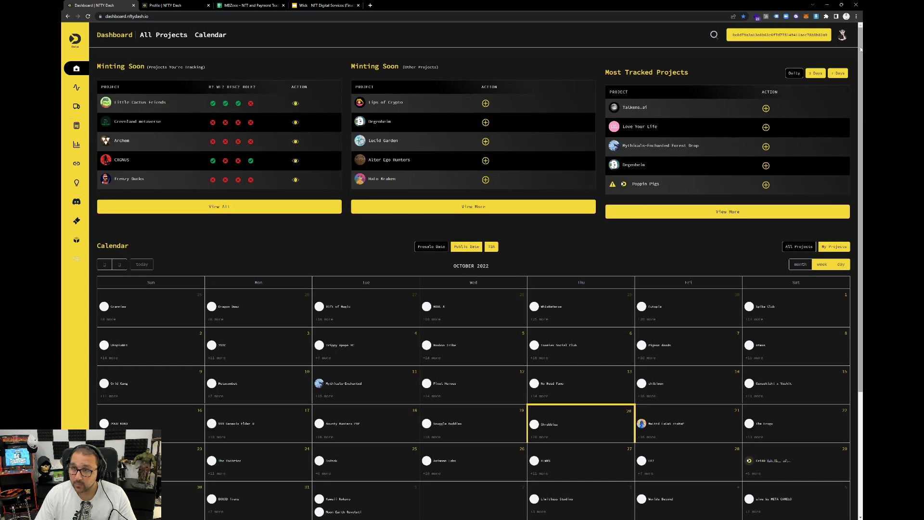
click(847, 35)
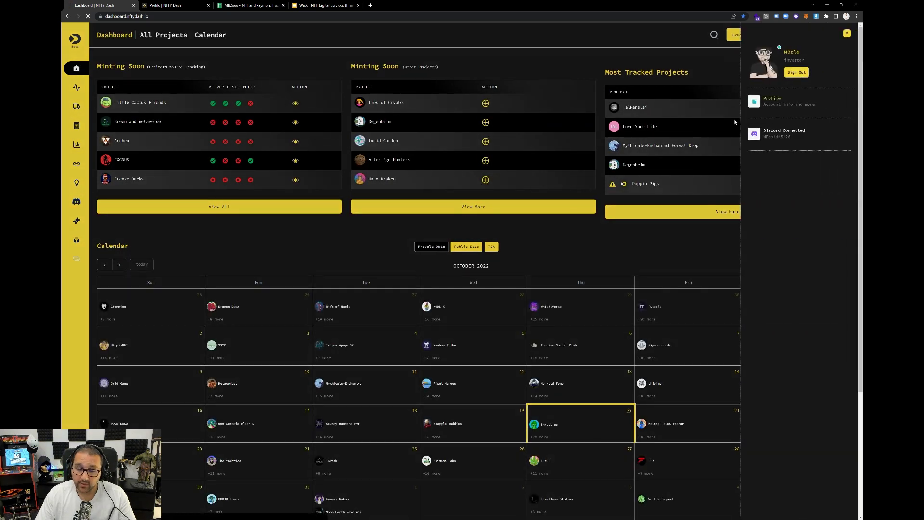
click(774, 99)
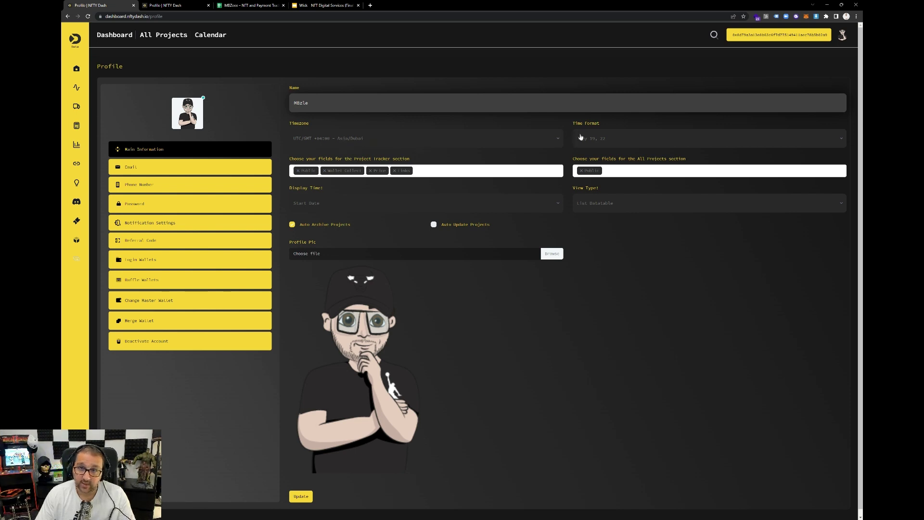
click(596, 139)
scroll(760, 189, down, 3)
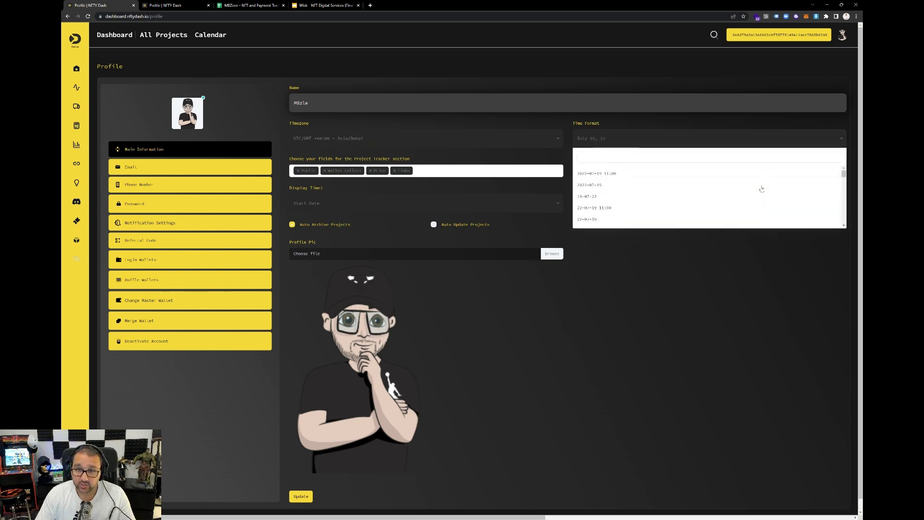
scroll(752, 193, down, 2)
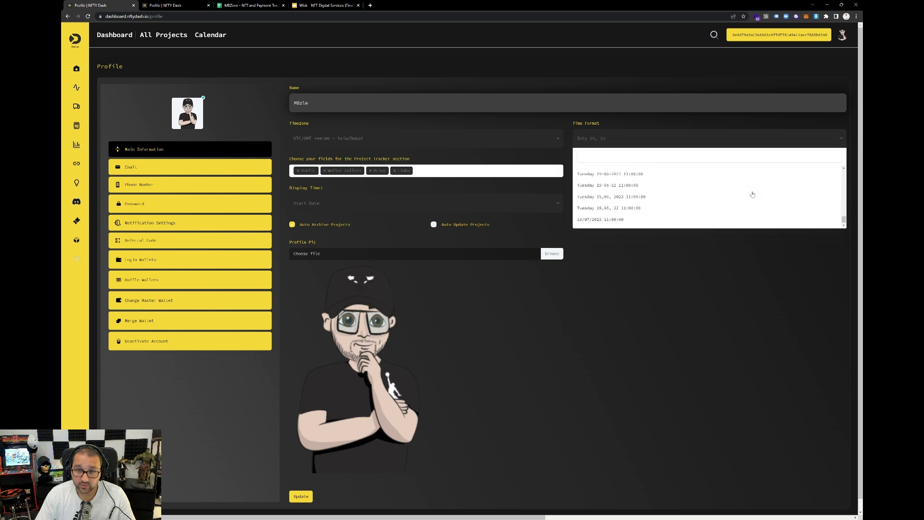
scroll(672, 210, up, 5)
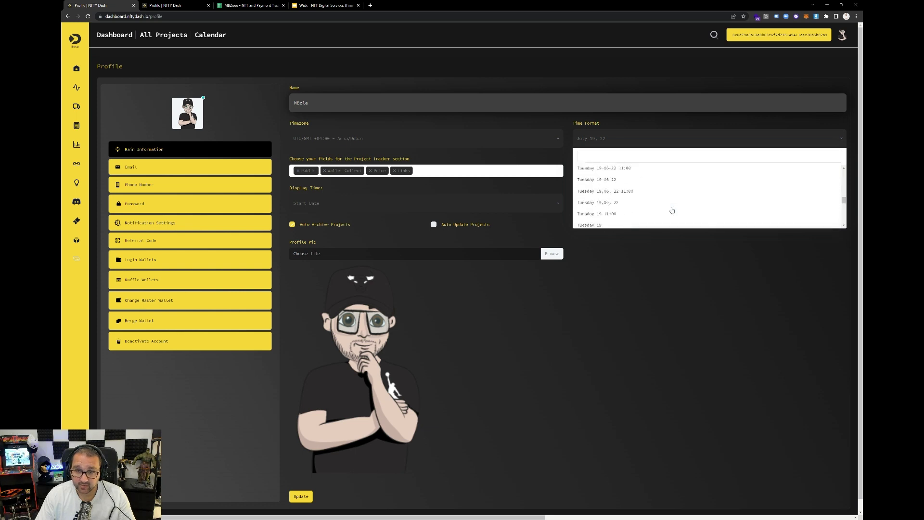
scroll(642, 198, up, 2)
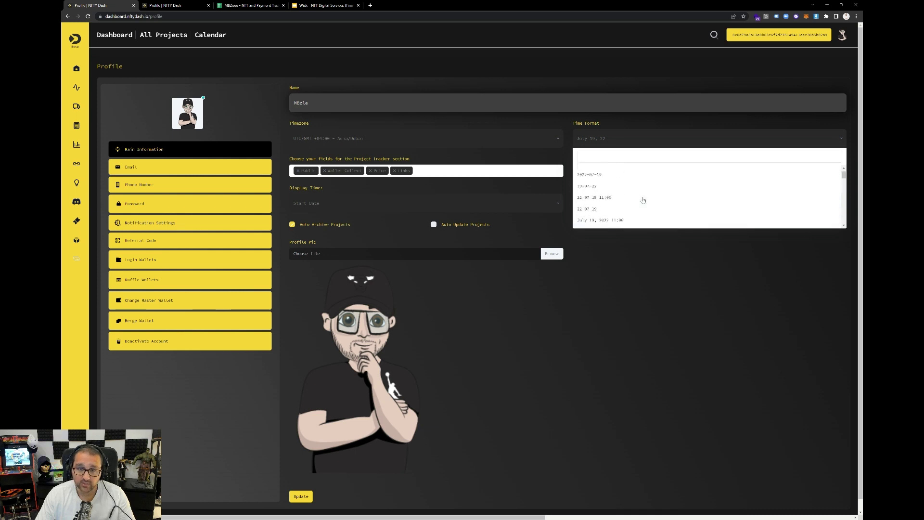
click(643, 309)
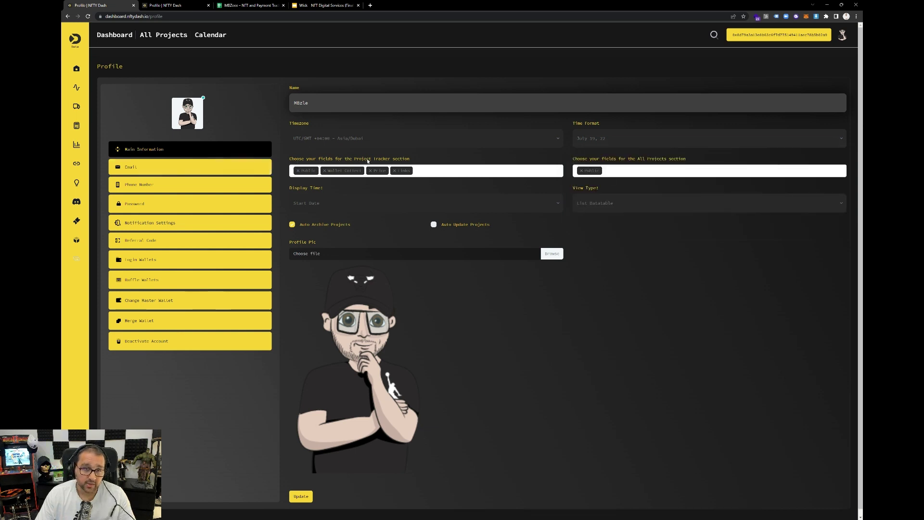
click(168, 5)
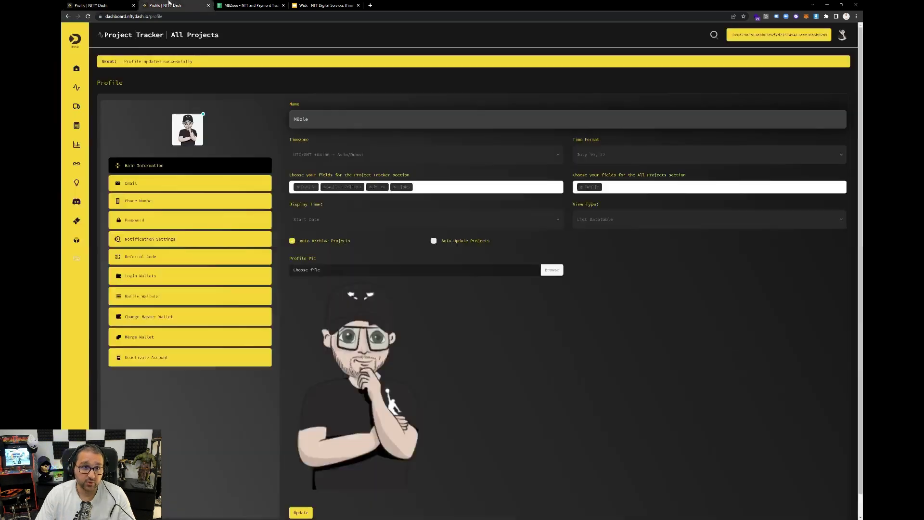
Step: Open the Project Tracker and All Projects lists and compare their columns with the fields chosen in the profile
click(76, 88)
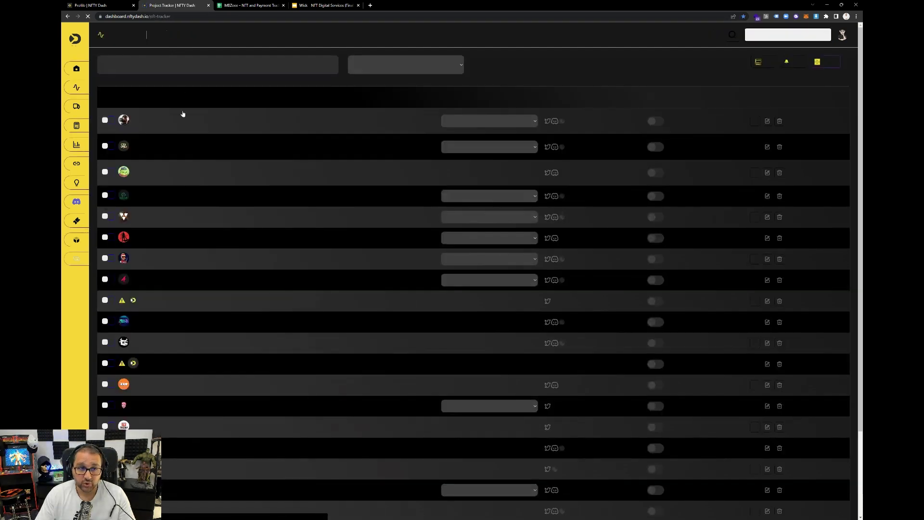
click(99, 4)
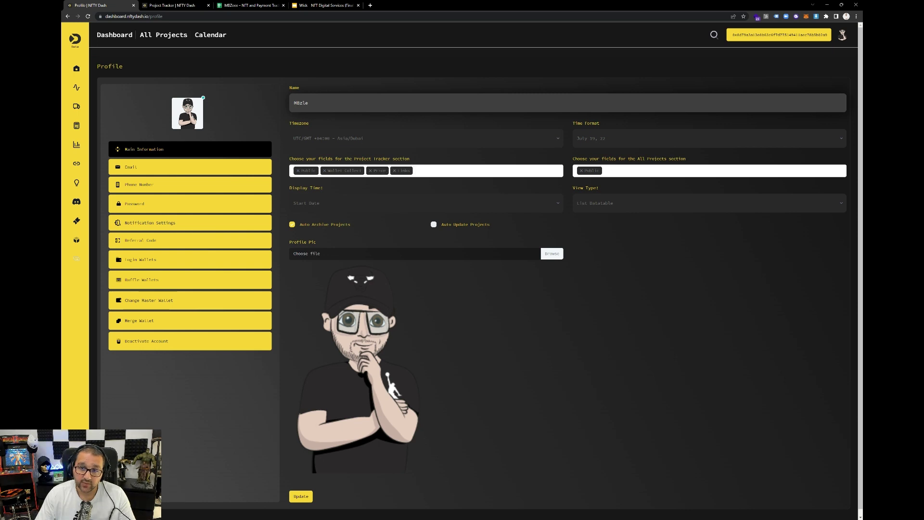
click(177, 6)
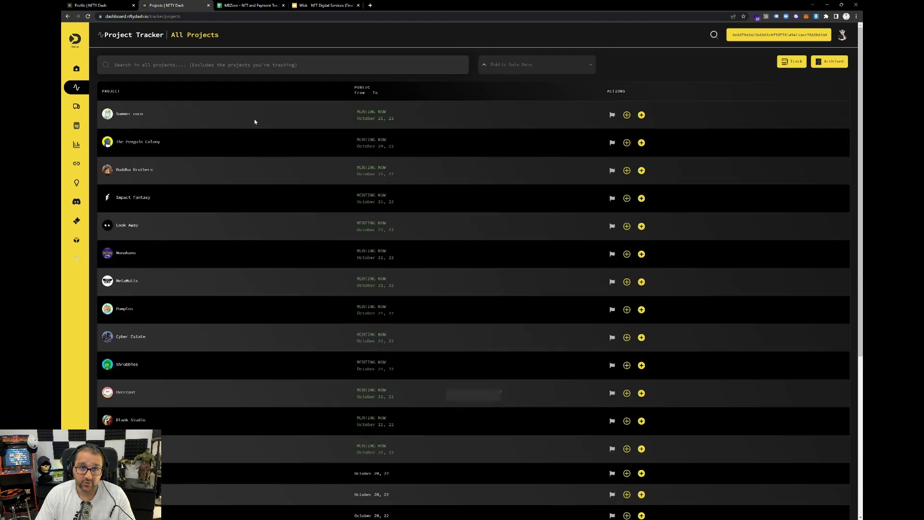
click(115, 5)
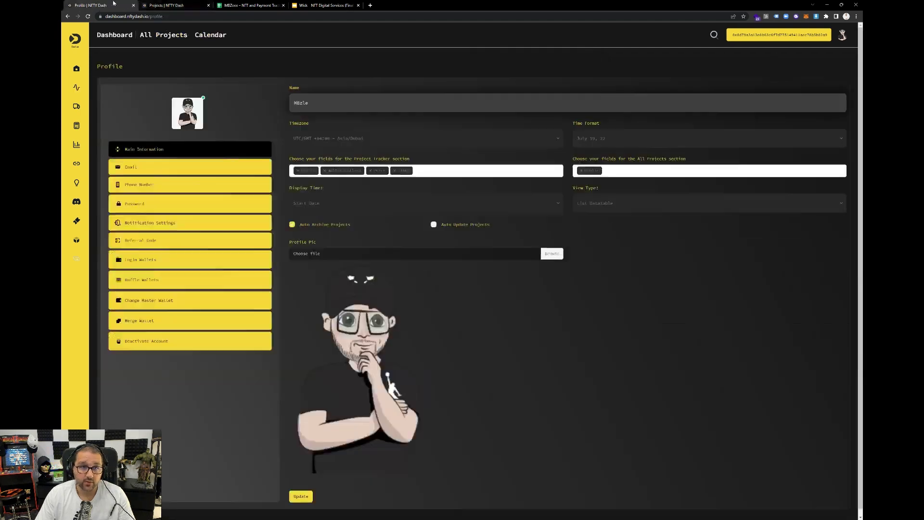
Step: Add Price and Links to the All Projects fields, save the profile and review the columns in the All Projects list
click(621, 171)
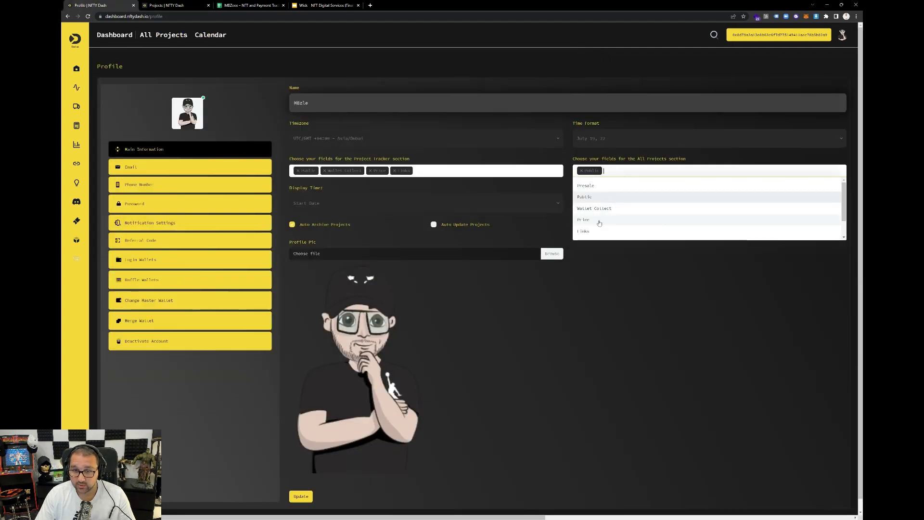
click(599, 221)
click(674, 171)
click(602, 229)
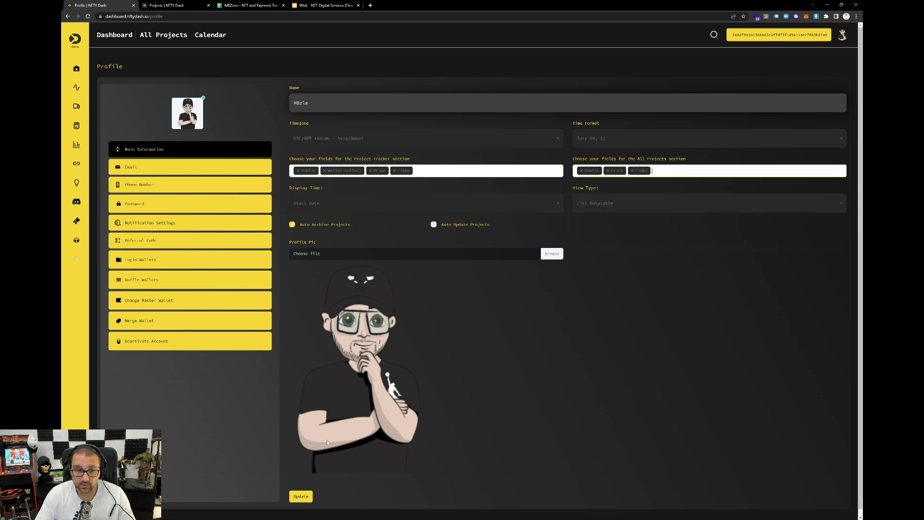
click(166, 5)
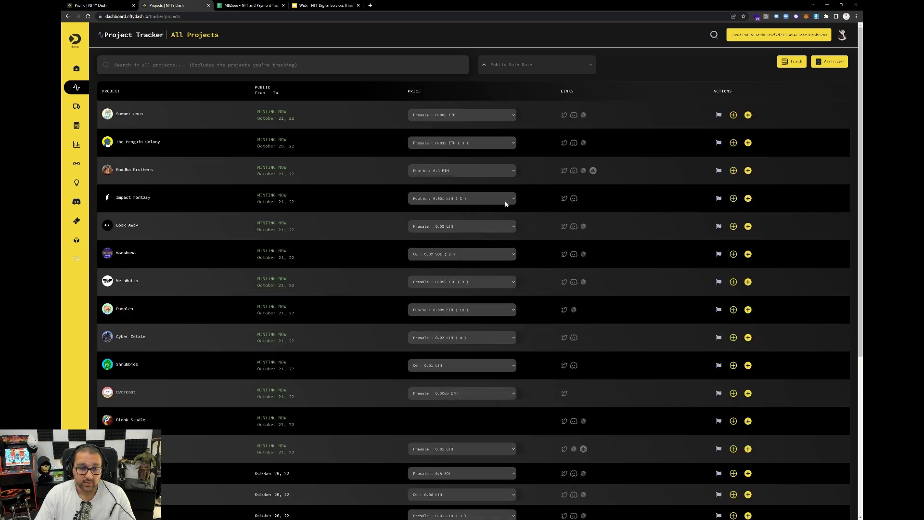
scroll(505, 204, down, 5)
scroll(515, 205, up, 5)
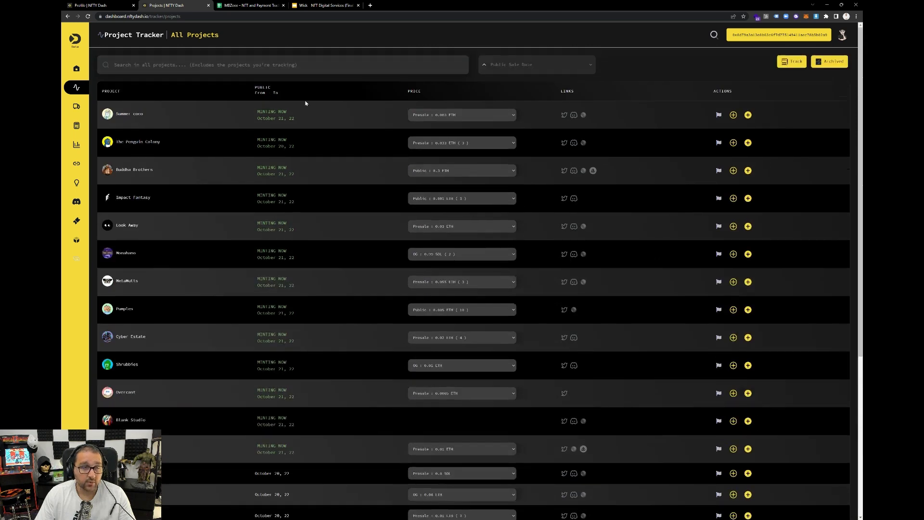
Step: Set the profile's display time to Start Date - End Date, save it and check the public dates in the All Projects list
key(ctrl+shift+Tab)
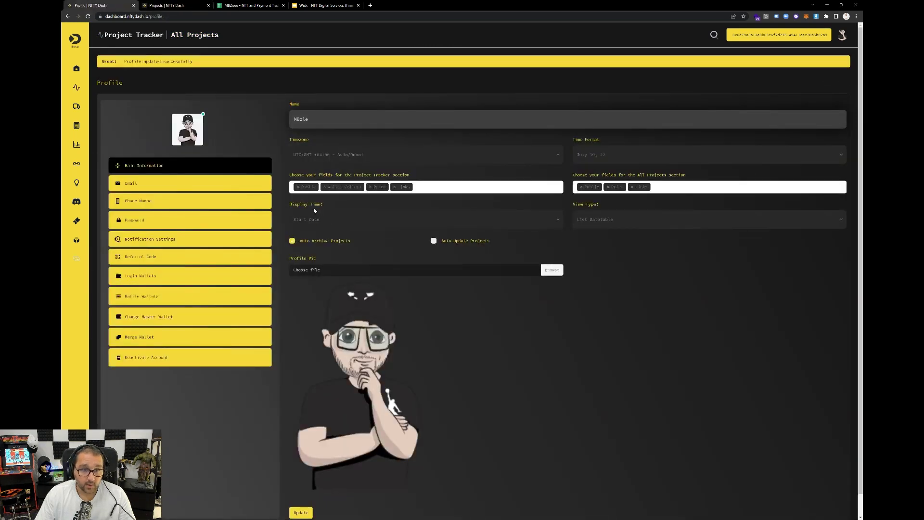
click(337, 222)
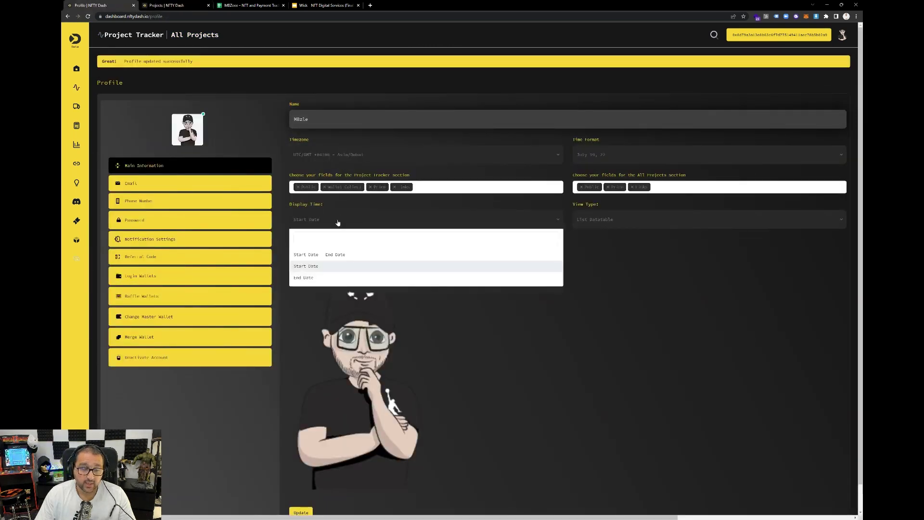
key(ctrl+Tab)
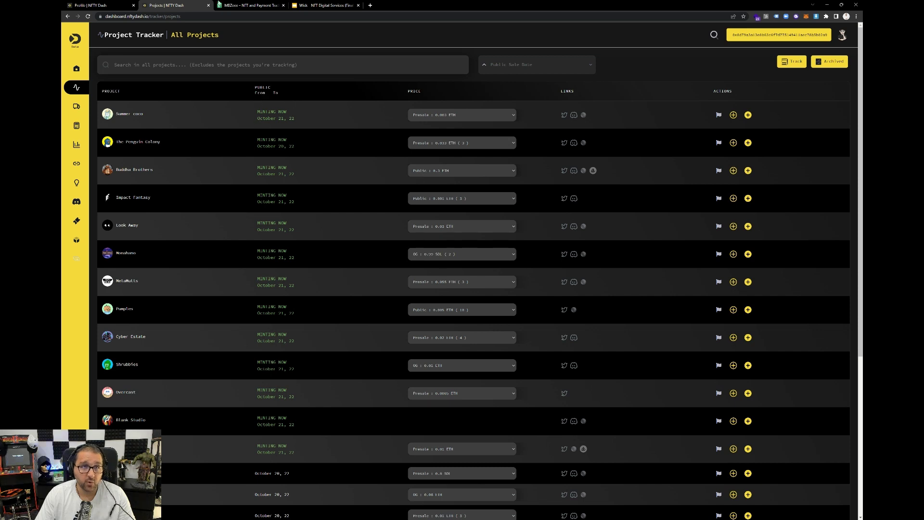
click(114, 4)
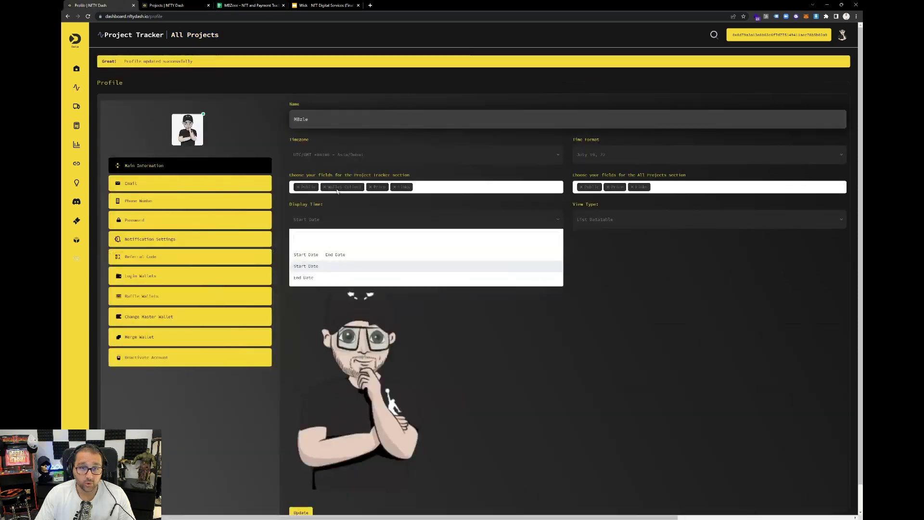
click(327, 256)
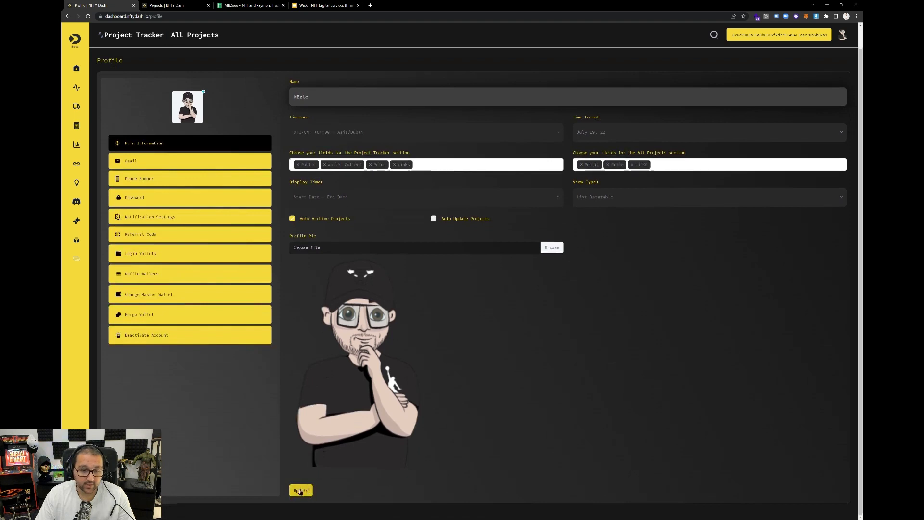
click(301, 490)
click(180, 6)
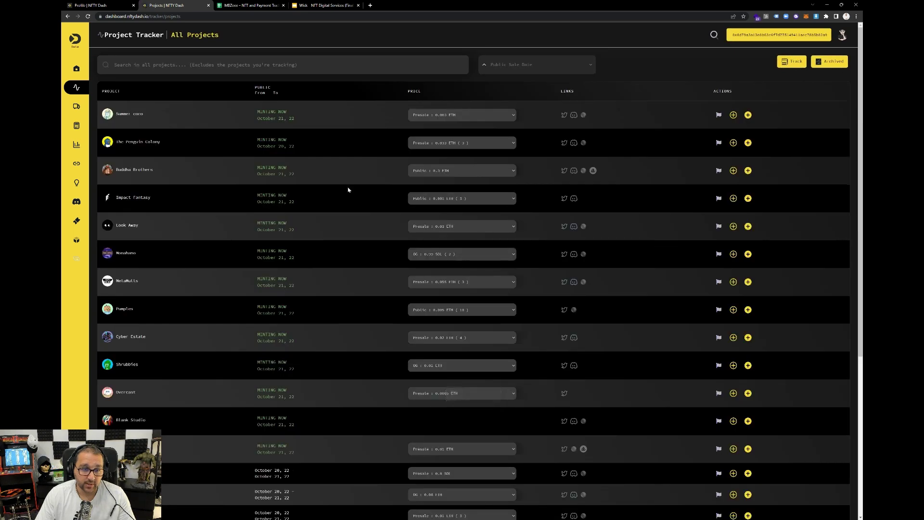
scroll(349, 189, down, 4)
drag(296, 282, 230, 333)
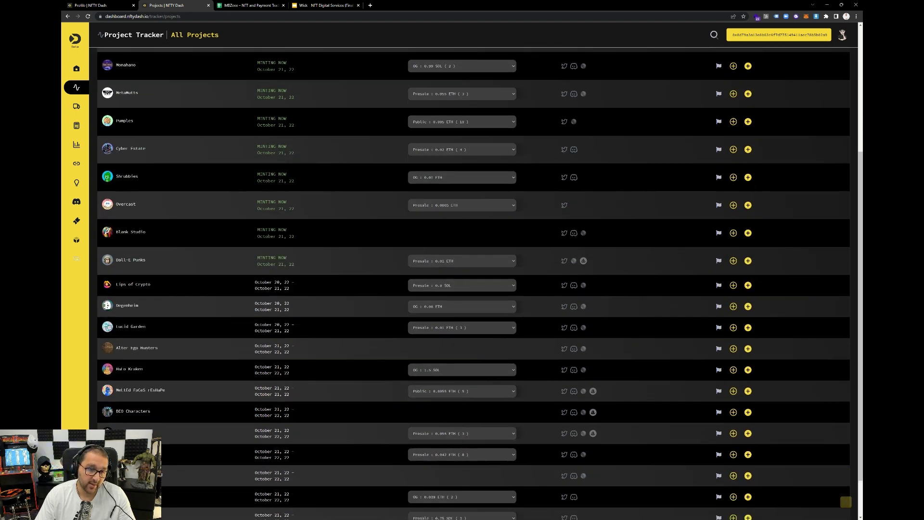
Step: Set the profile's display time to End Date after trying Start Date, leaving the view type as it is
click(111, 5)
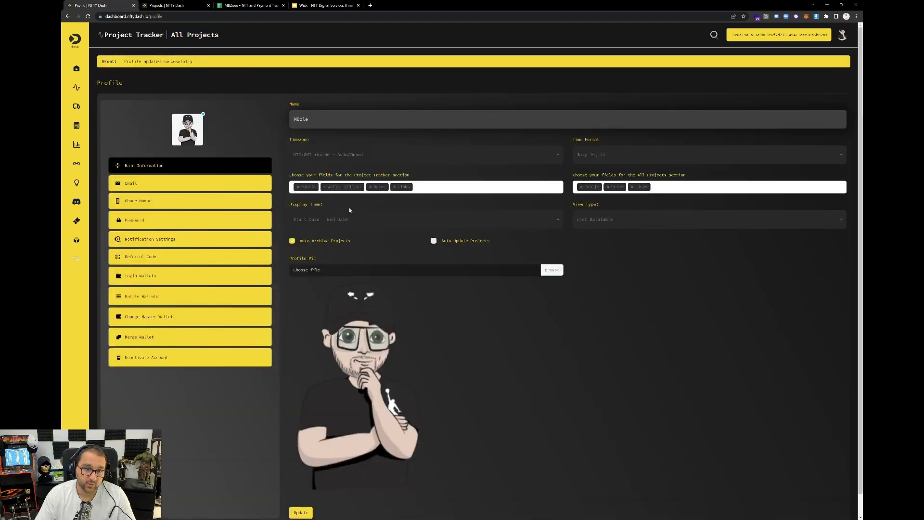
click(332, 221)
click(321, 263)
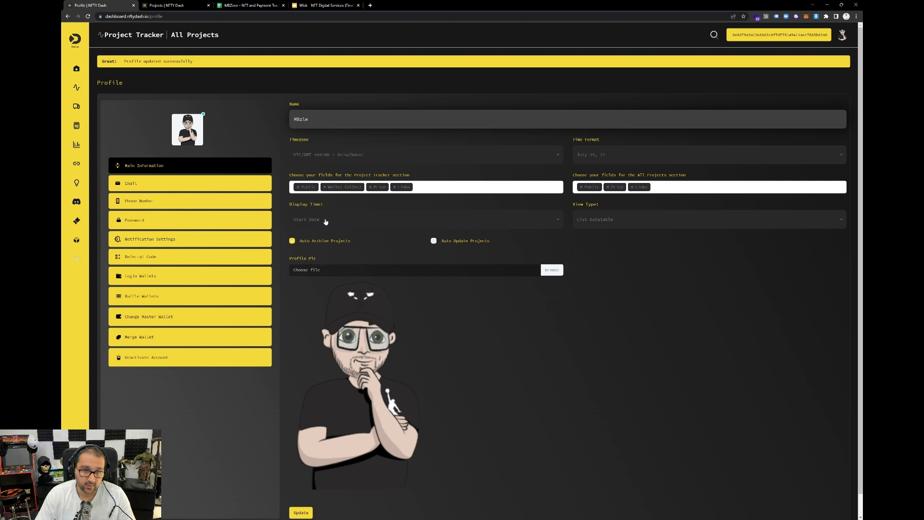
click(326, 221)
click(308, 277)
click(339, 222)
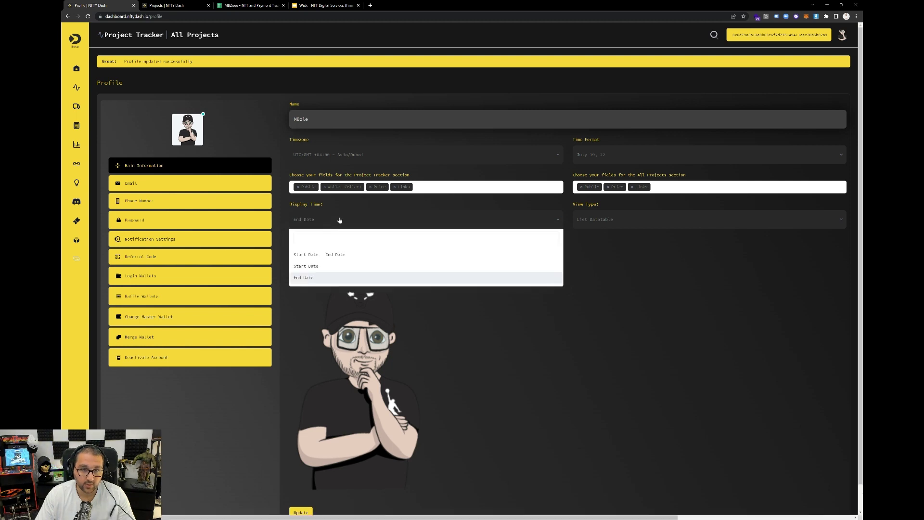
click(614, 292)
click(614, 219)
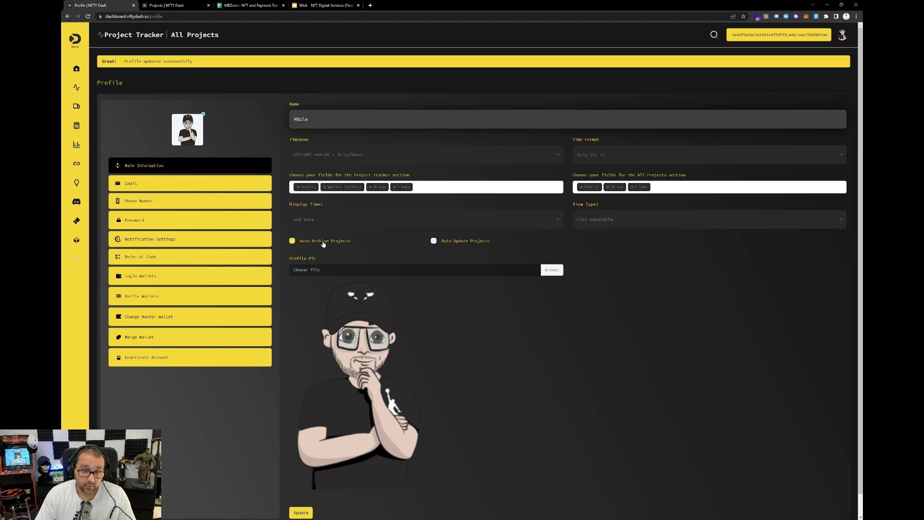
Step: Inspect the delete confirmation for Evolved camels in the Project Tracker and dismiss it without deleting the project
key(ctrl+Tab)
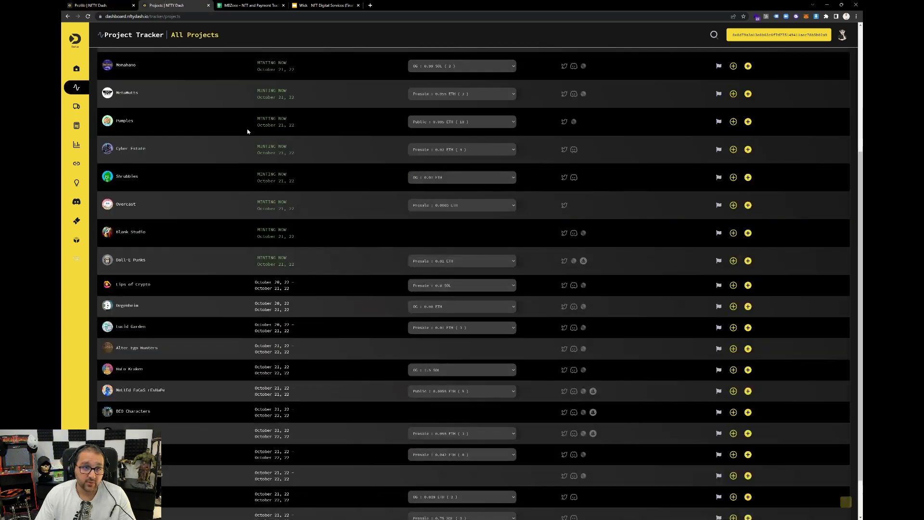
scroll(248, 131, up, 10)
click(77, 106)
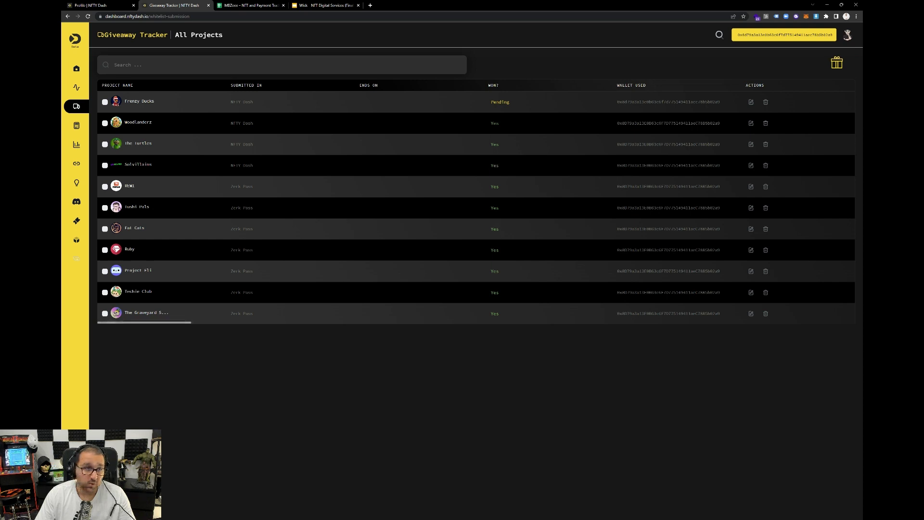
click(77, 87)
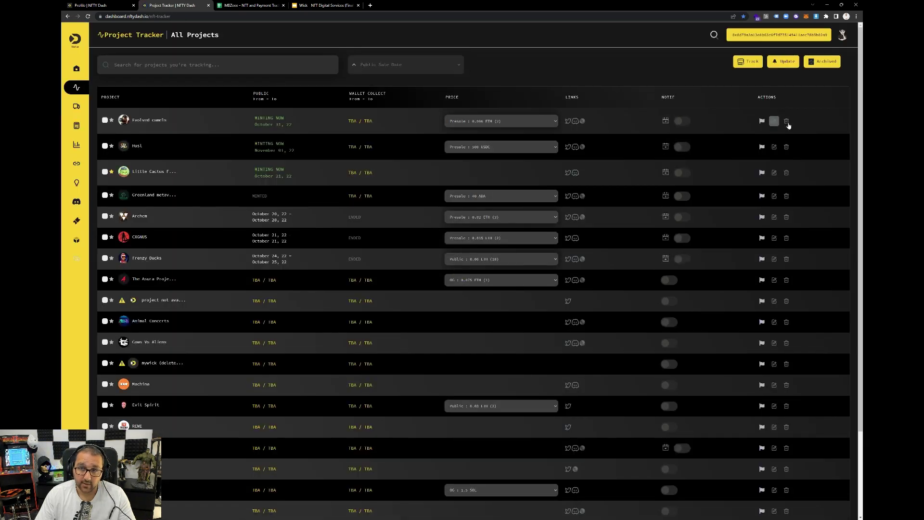
click(786, 121)
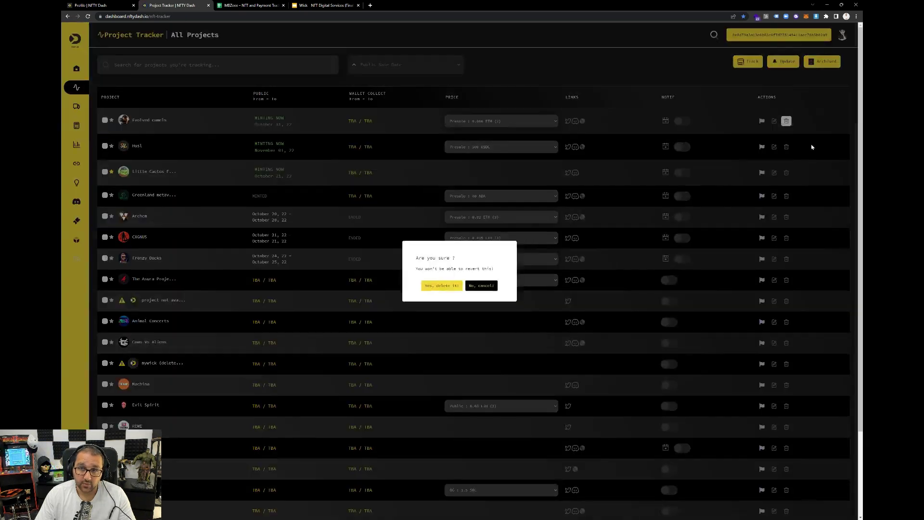
click(523, 285)
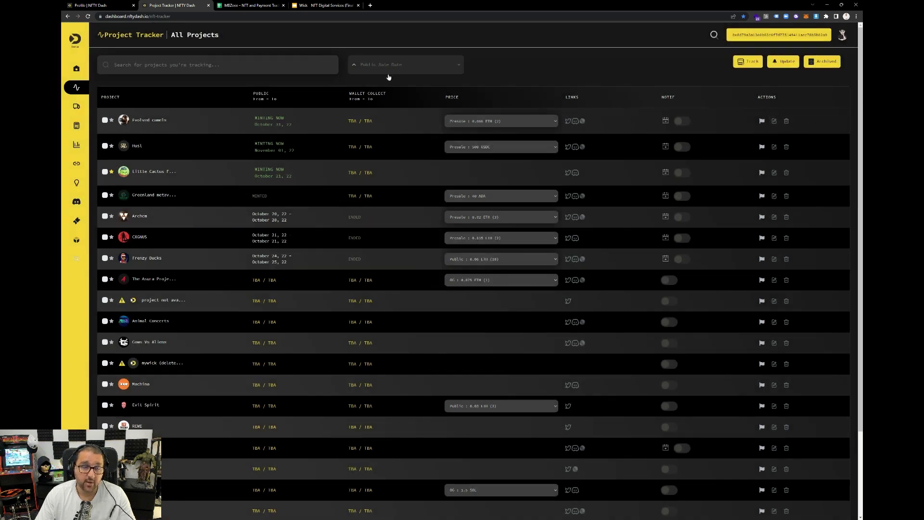
Step: Turn off Auto Archive Projects, save the profile and inspect the removal choices for Lil chimps in the reloaded Project Tracker
click(111, 5)
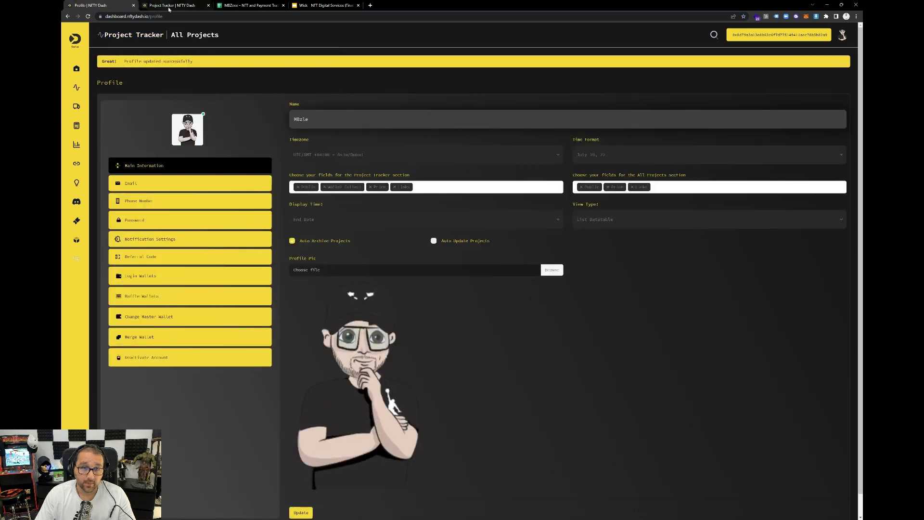
click(292, 241)
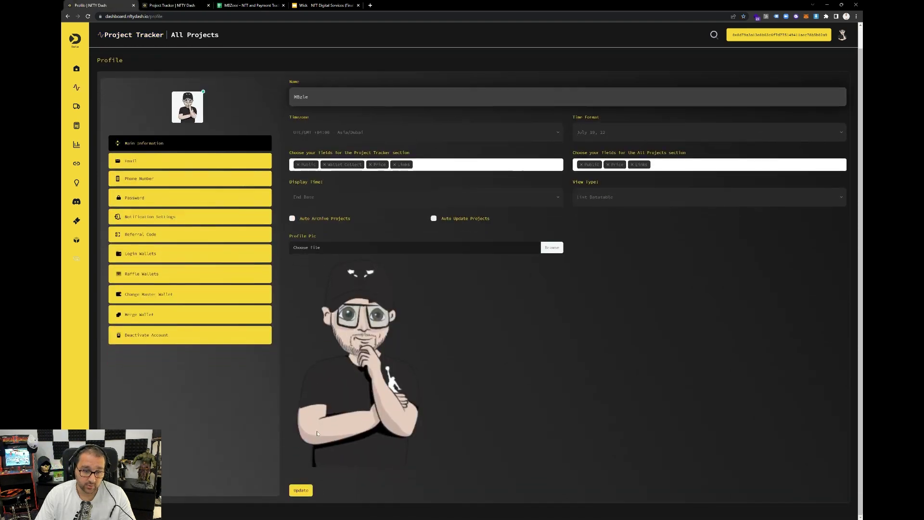
click(180, 5)
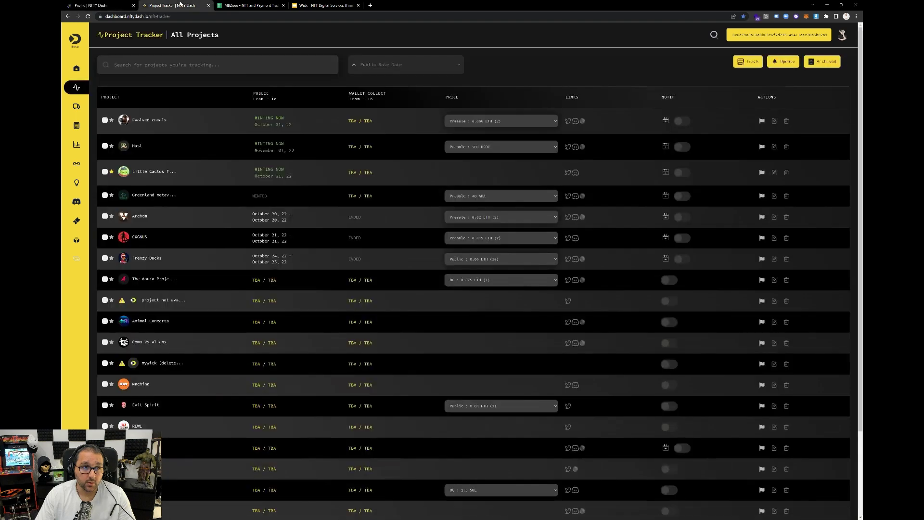
key(F5)
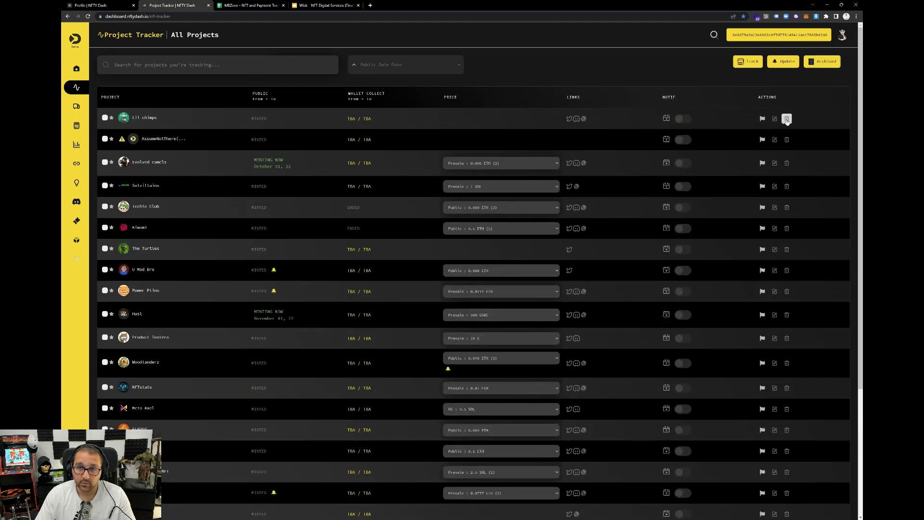
click(786, 118)
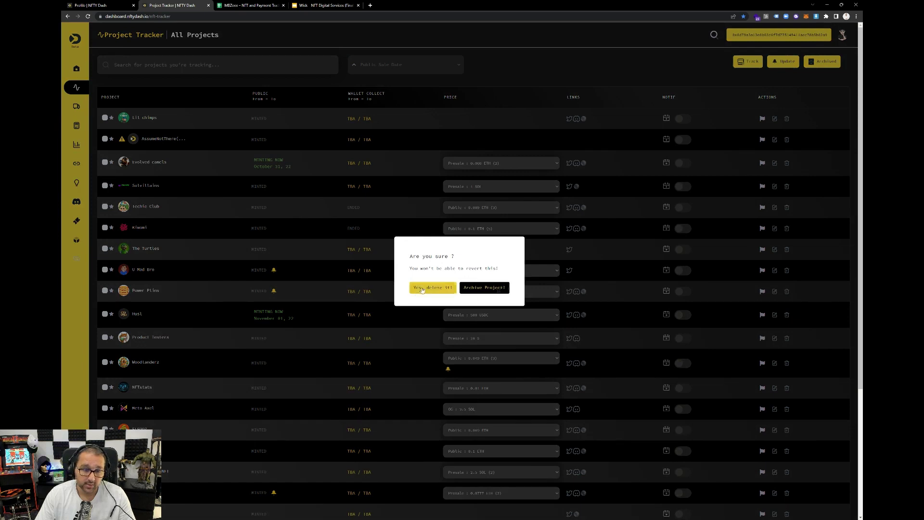
click(478, 288)
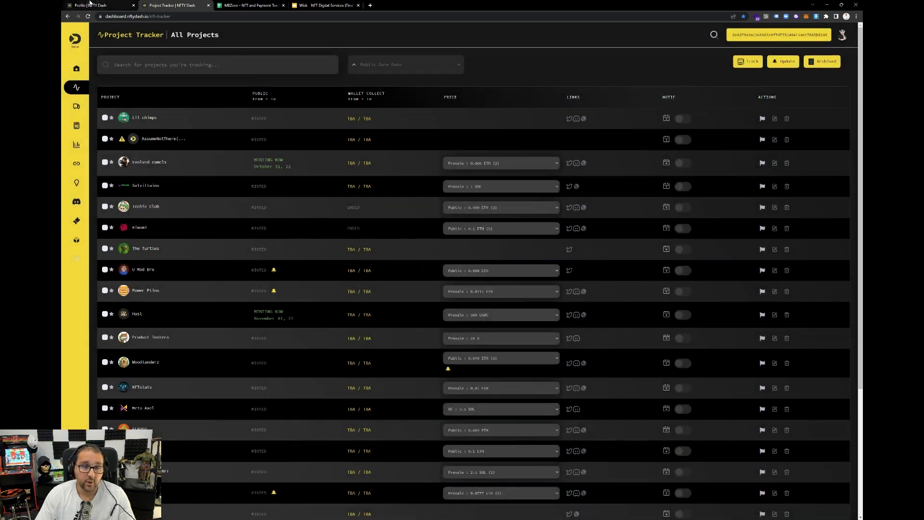
Step: Turn Auto Archive Projects back on in the profile and view the archived projects in the Project Tracker
click(90, 5)
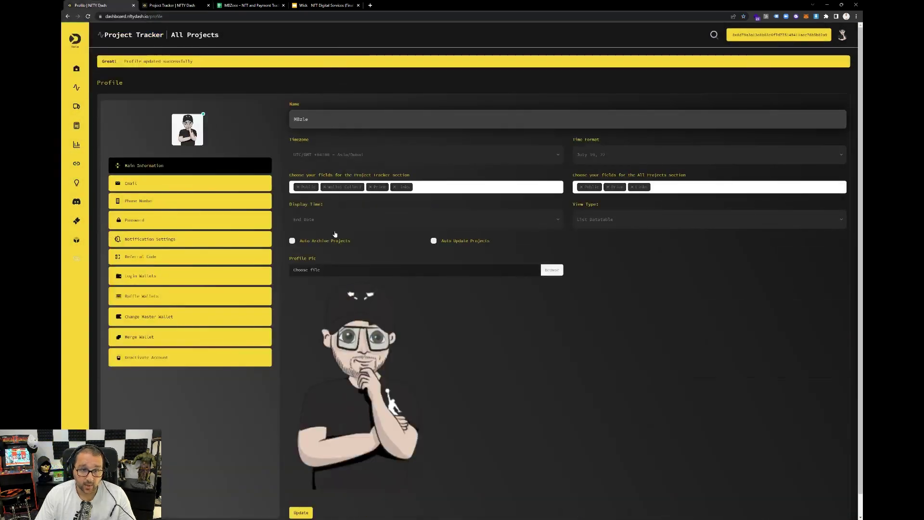
click(325, 244)
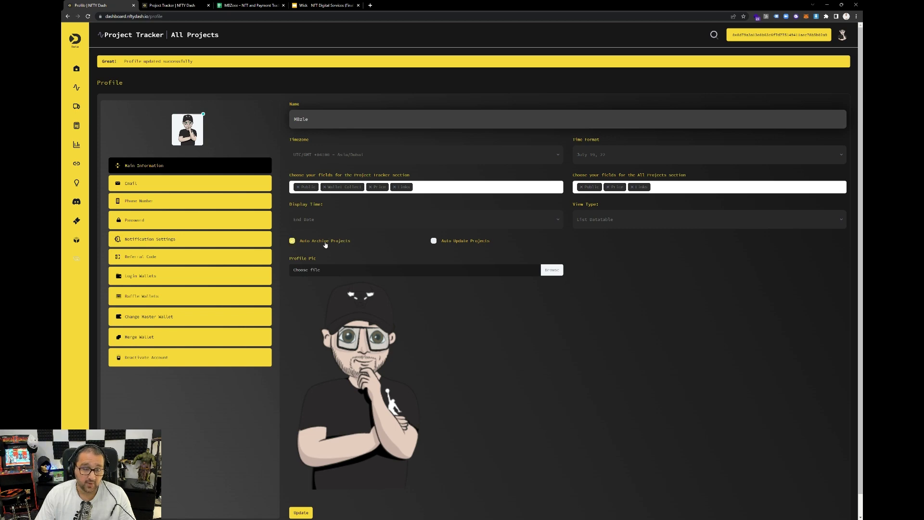
click(172, 5)
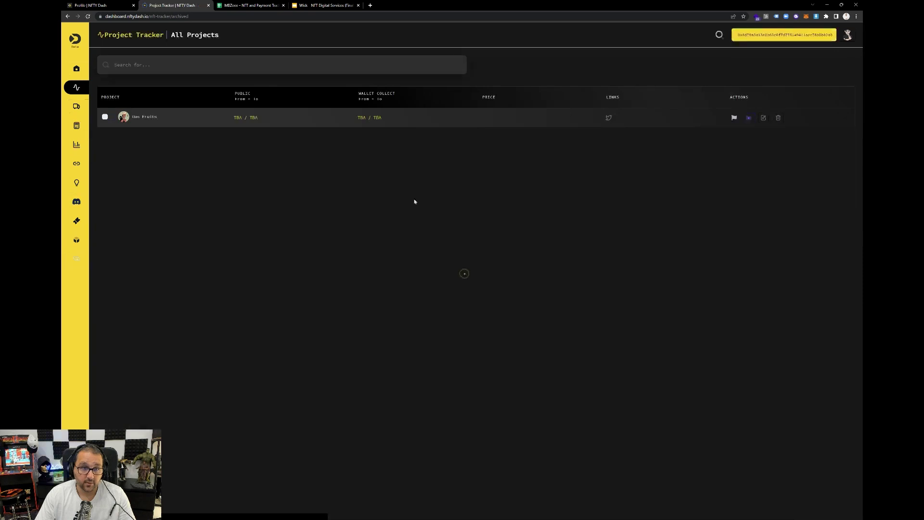
click(90, 5)
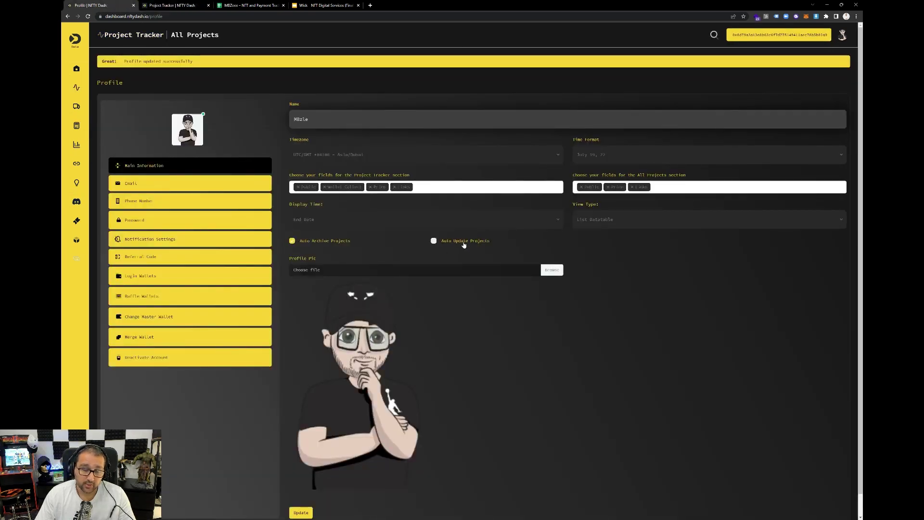
key(ctrl+Tab)
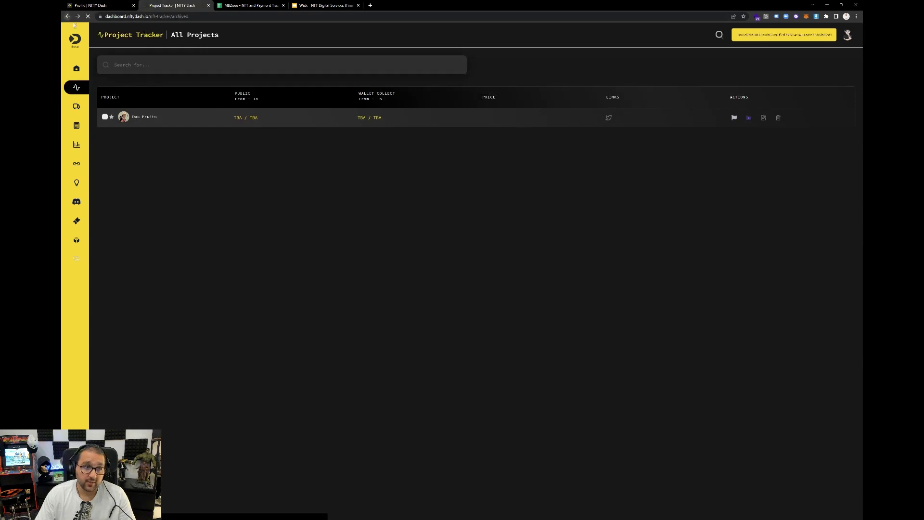
Step: Leave the archived projects list and view the profile's Email, Phone Number and Password sections
click(68, 16)
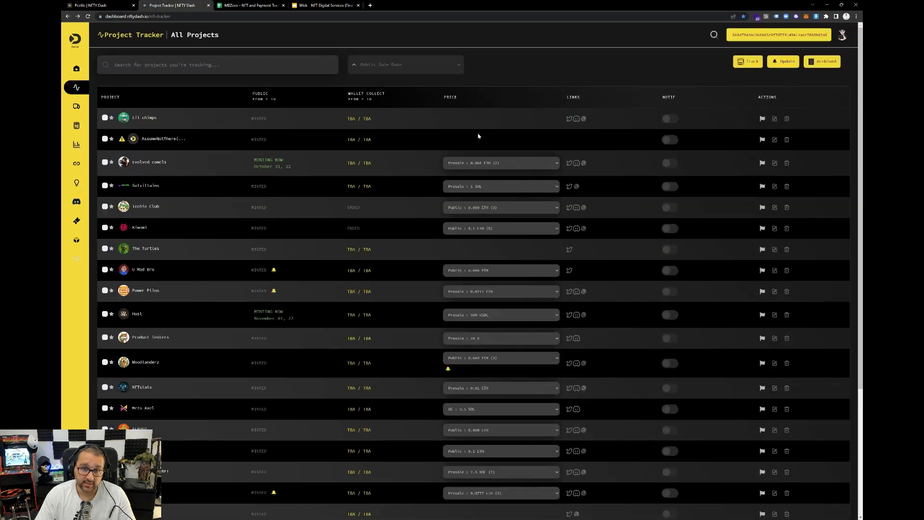
key(ctrl+shift+Tab)
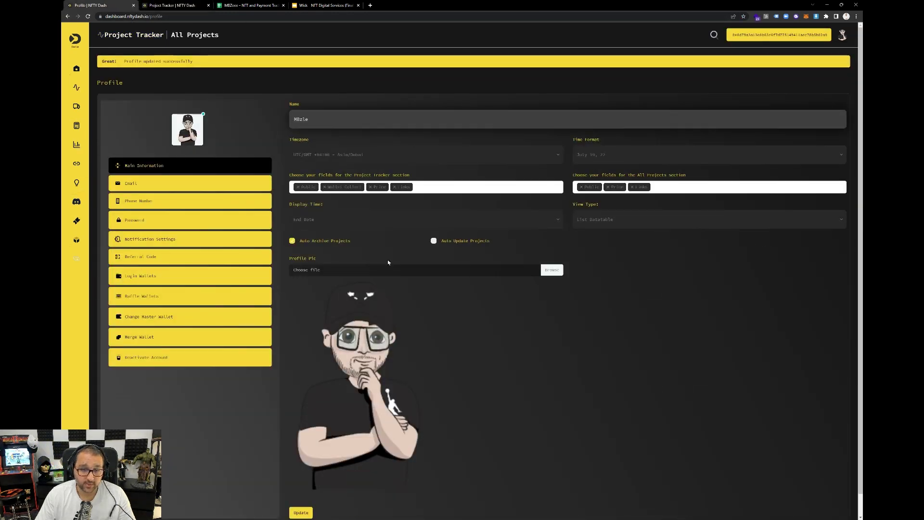
scroll(385, 289, down, 1)
scroll(384, 312, up, 1)
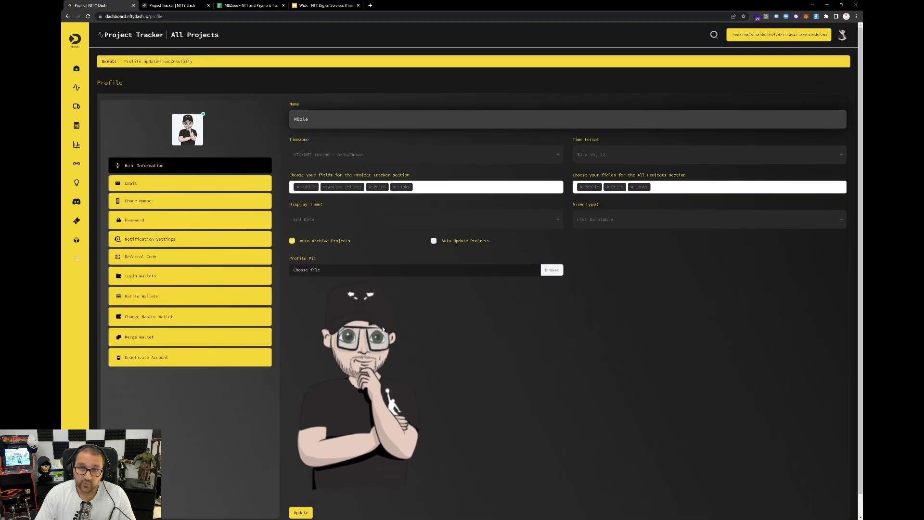
click(197, 185)
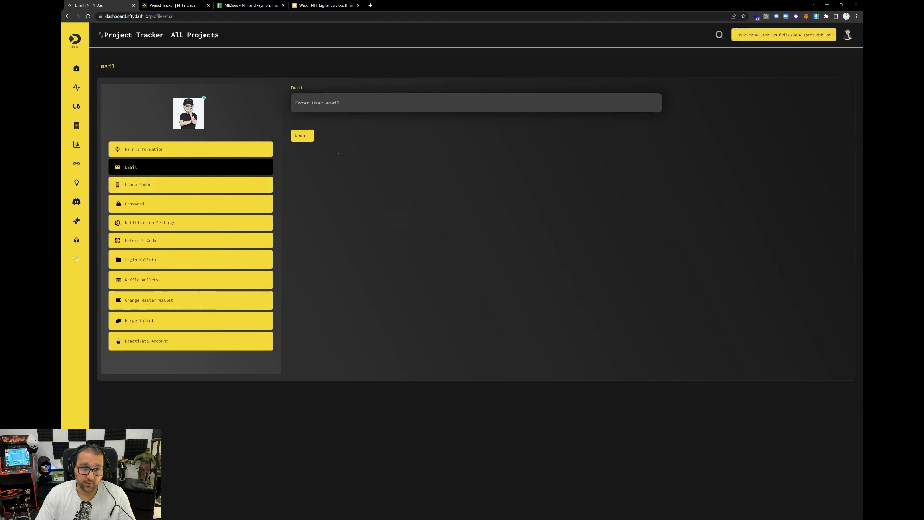
click(204, 190)
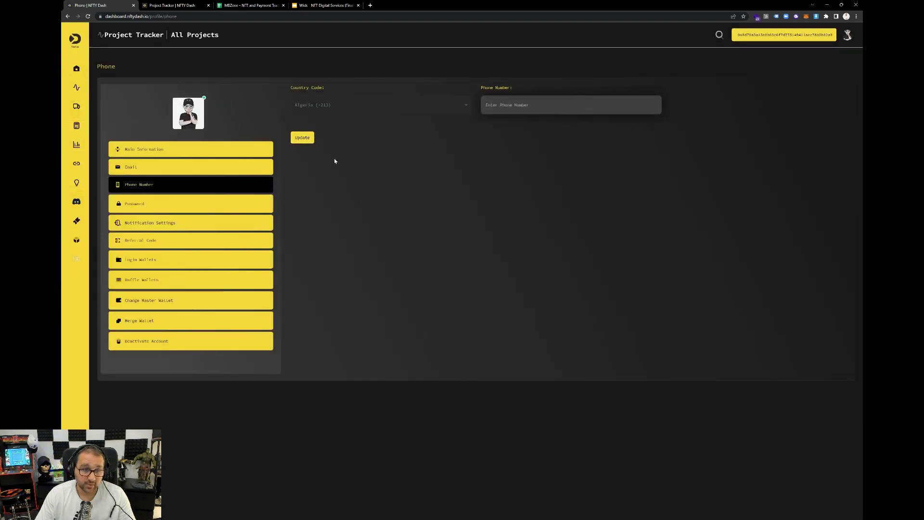
click(164, 207)
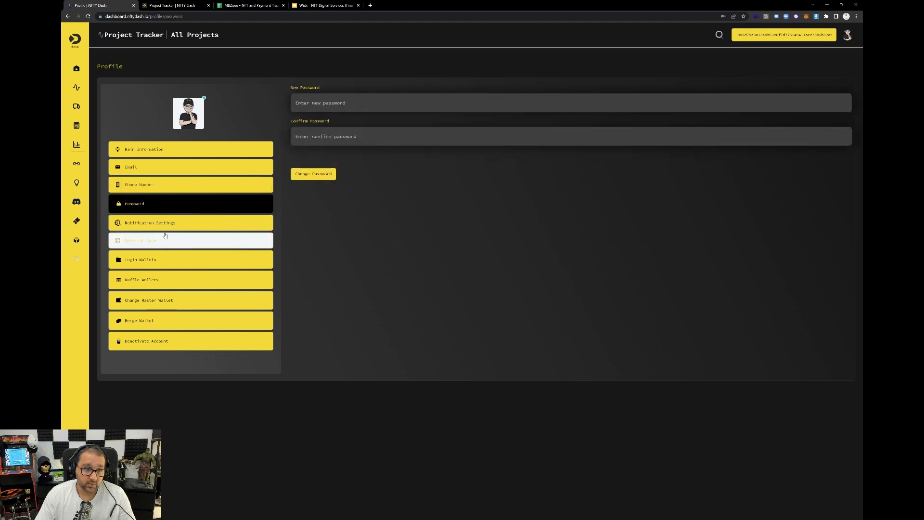
Step: Add Pre Sale Notification and Wallet Collection Notification to the notifications received in the profile's Notification Settings
click(167, 228)
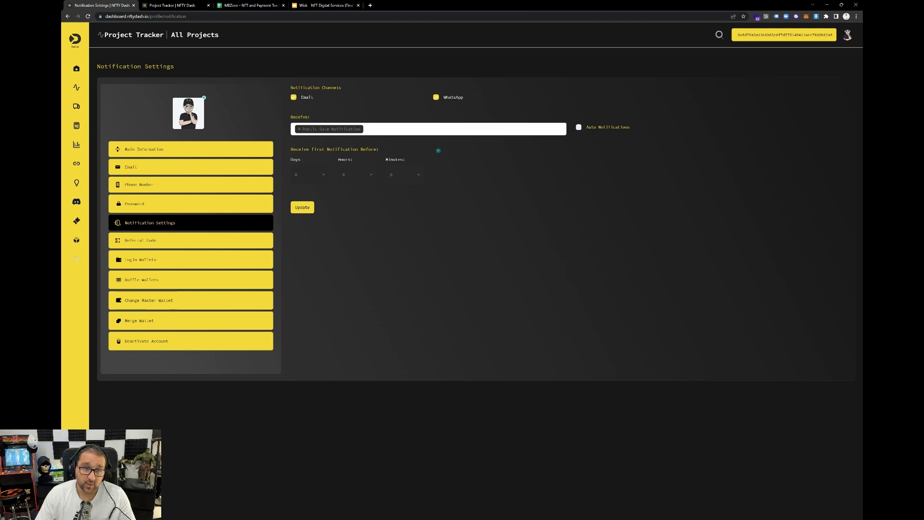
click(337, 129)
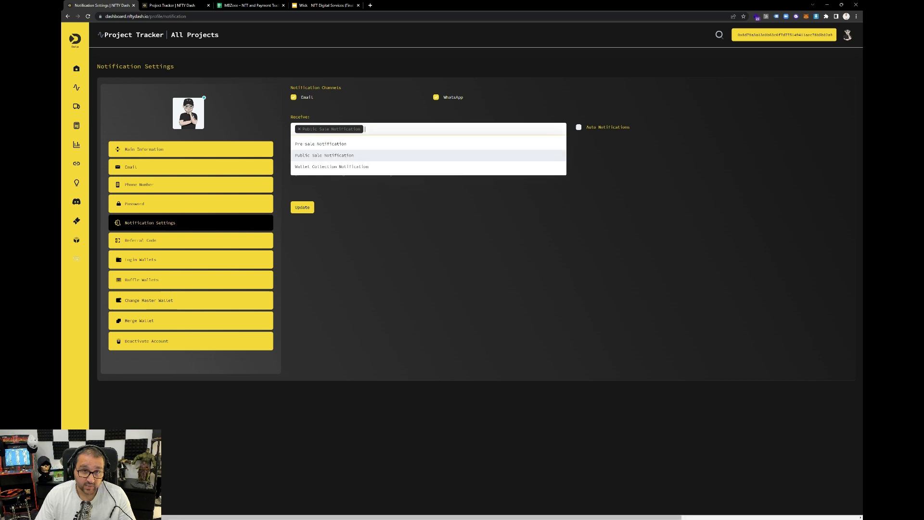
click(326, 143)
click(352, 166)
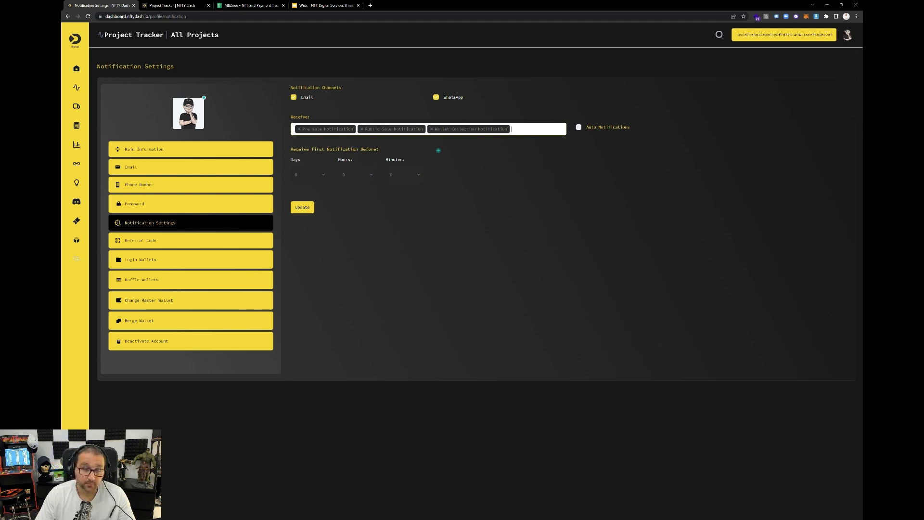
Step: Set the first notification to 1 day and 1 hour before the event and add a second notification
click(309, 184)
click(300, 225)
click(350, 182)
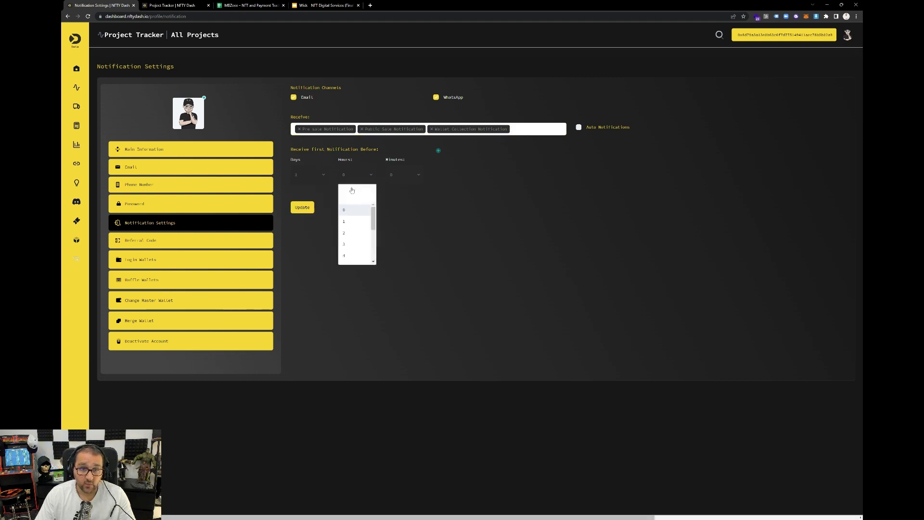
click(349, 199)
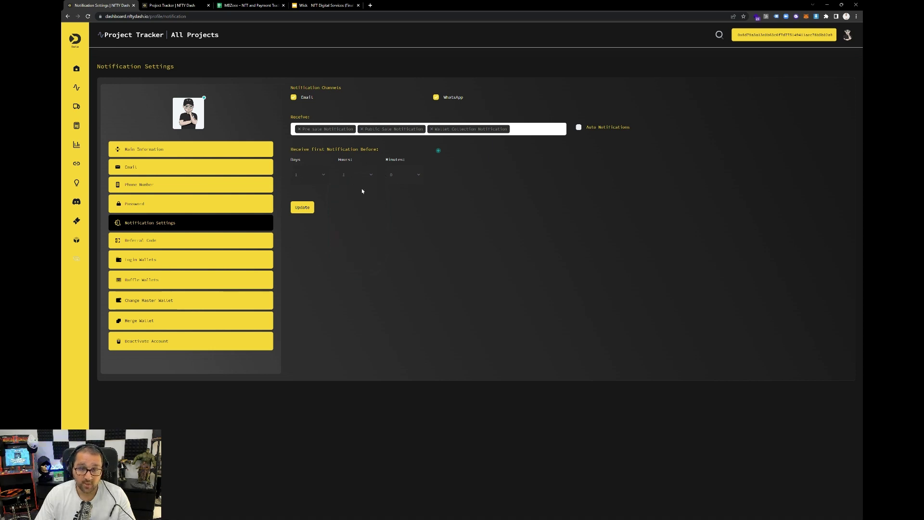
click(438, 151)
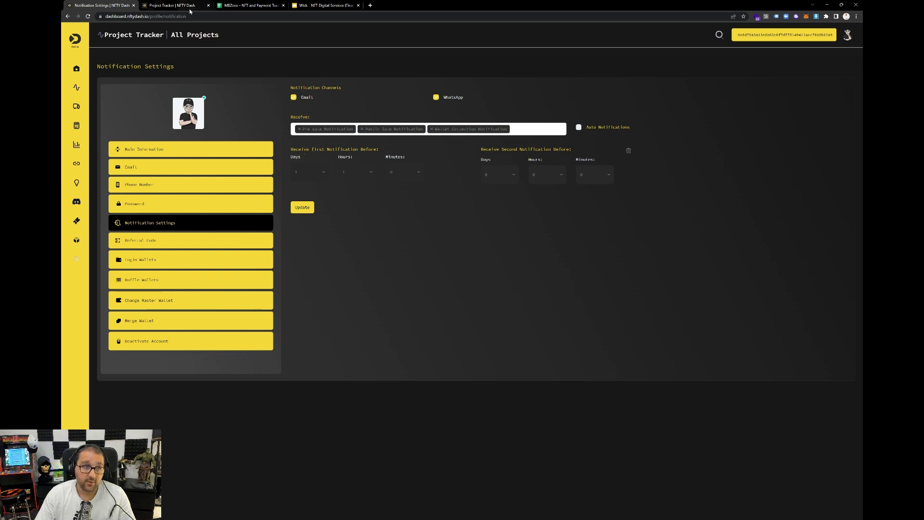
Step: Check the per-project notification toggles in the Project Tracker and turn on Auto Notifications in the Notification Settings
click(207, 38)
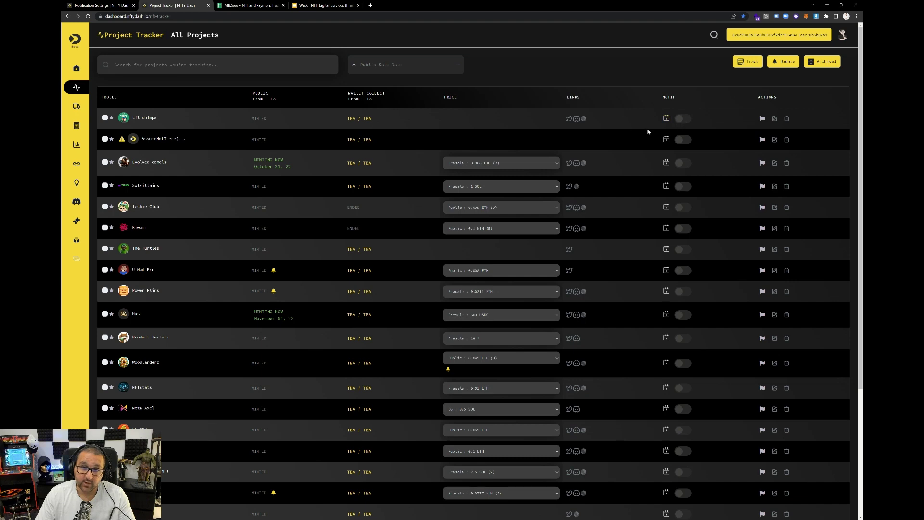
click(683, 119)
click(459, 293)
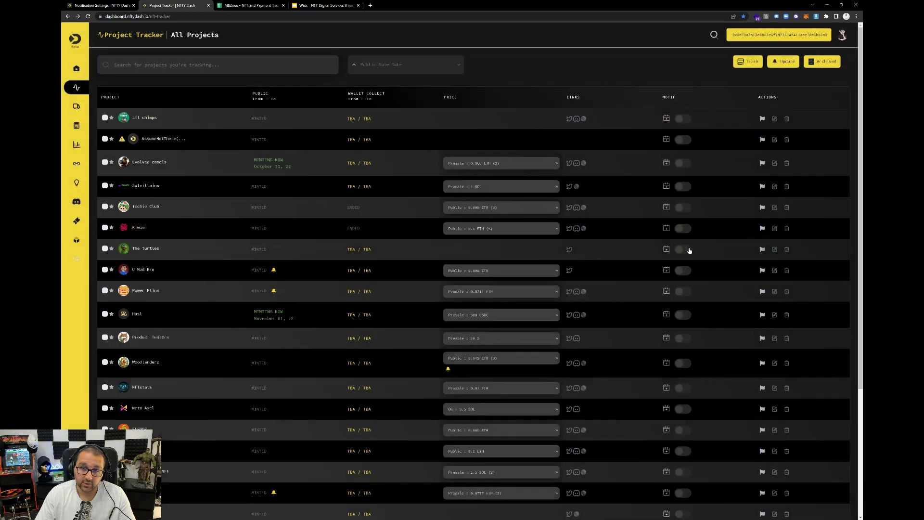
click(101, 5)
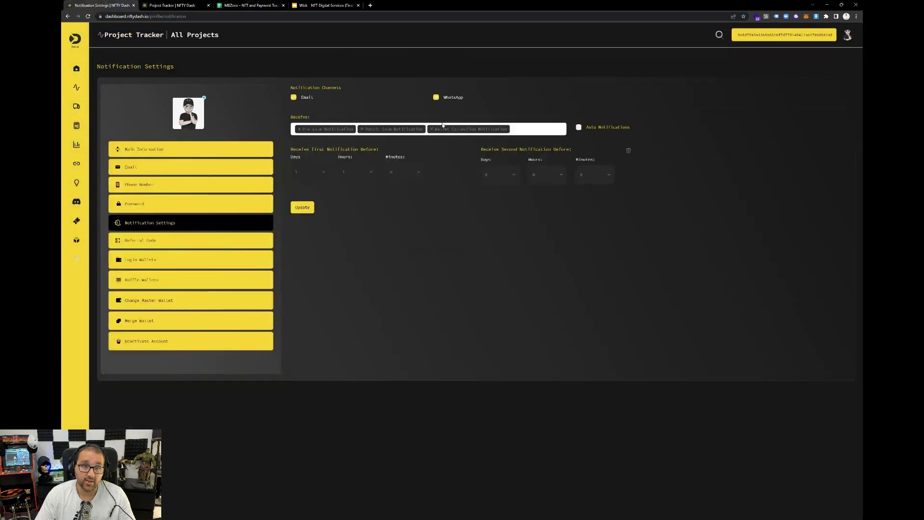
click(173, 5)
key(ctrl+shift+Tab)
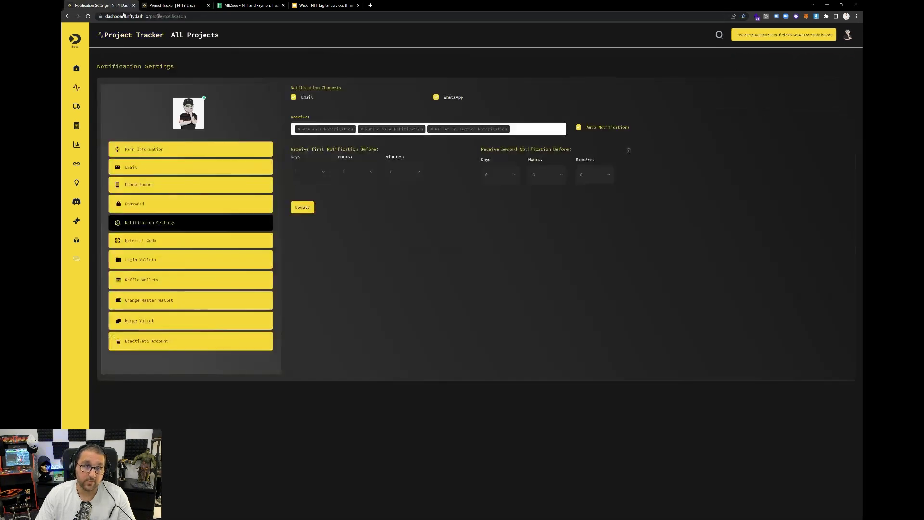
Step: View the profile's Referral Code and Login Wallets sections and open the form for manually adding a raffle wallet
click(251, 242)
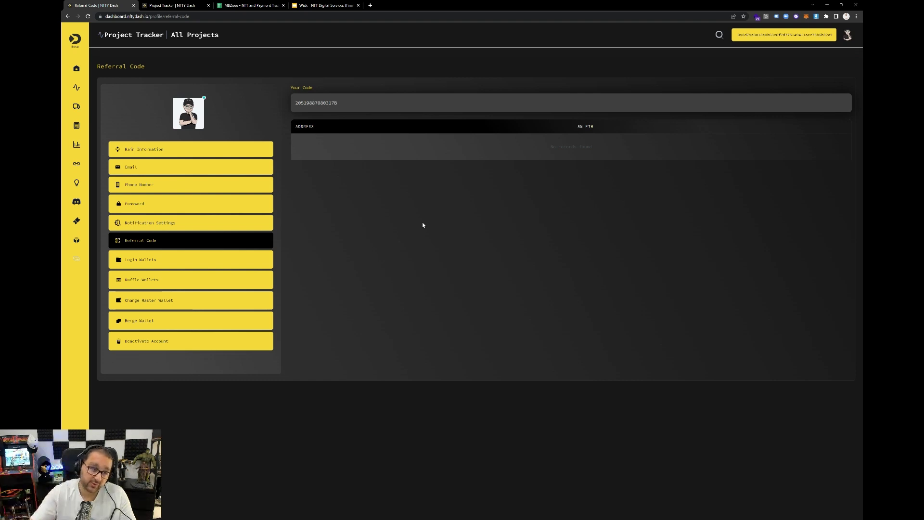
click(181, 260)
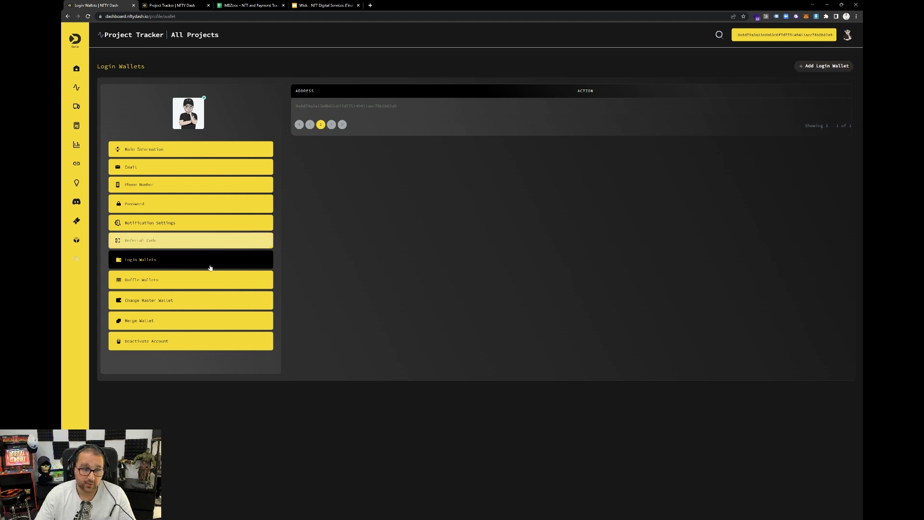
click(188, 281)
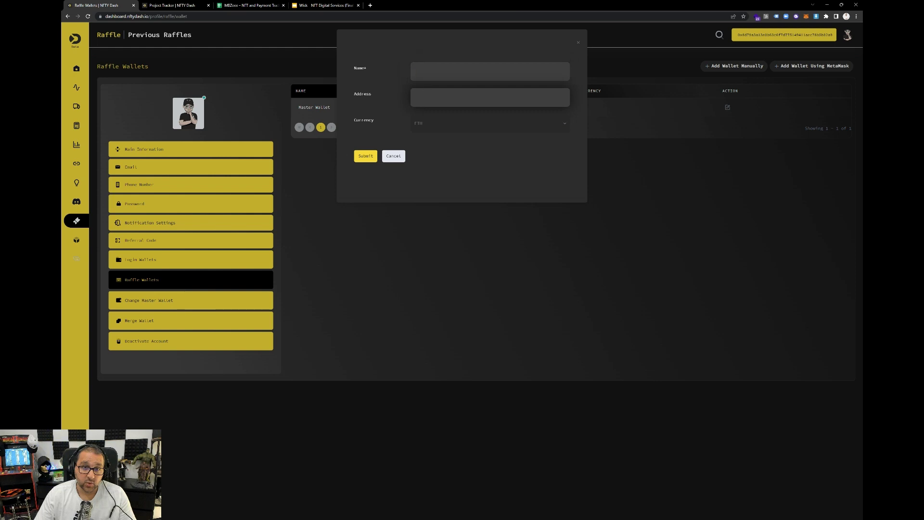
Step: Try BNB as the currency in the manual raffle wallet form and close the form without submitting it
click(481, 97)
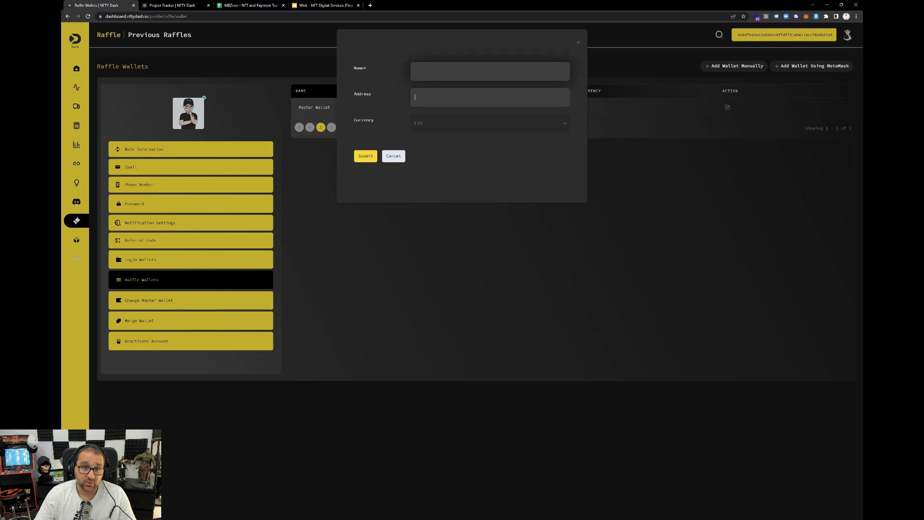
click(426, 120)
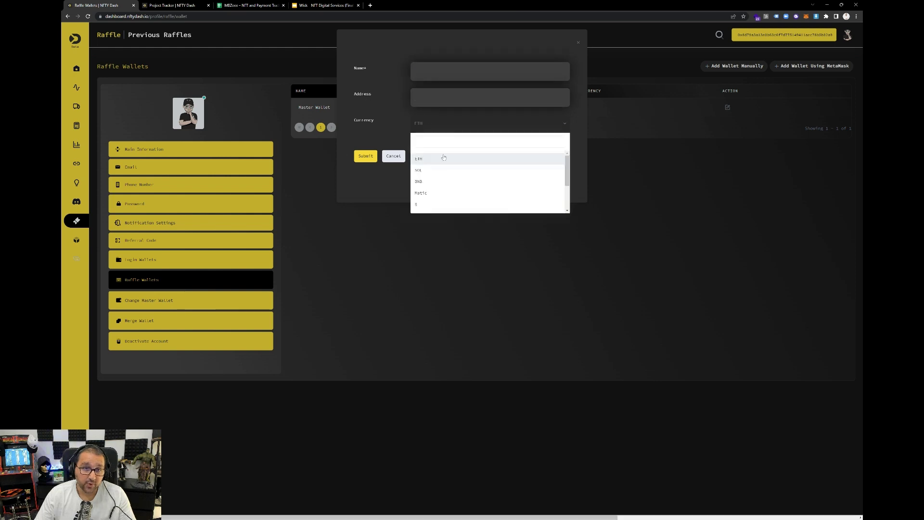
click(436, 181)
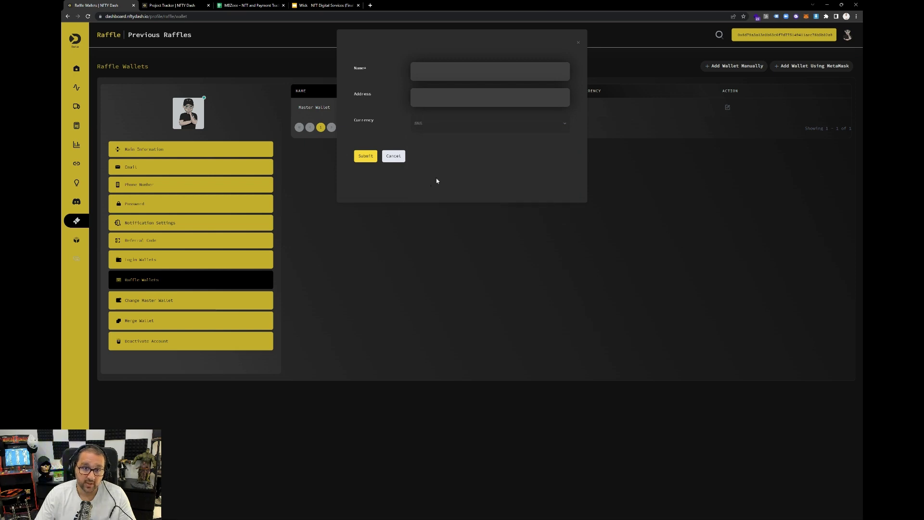
click(445, 124)
click(438, 119)
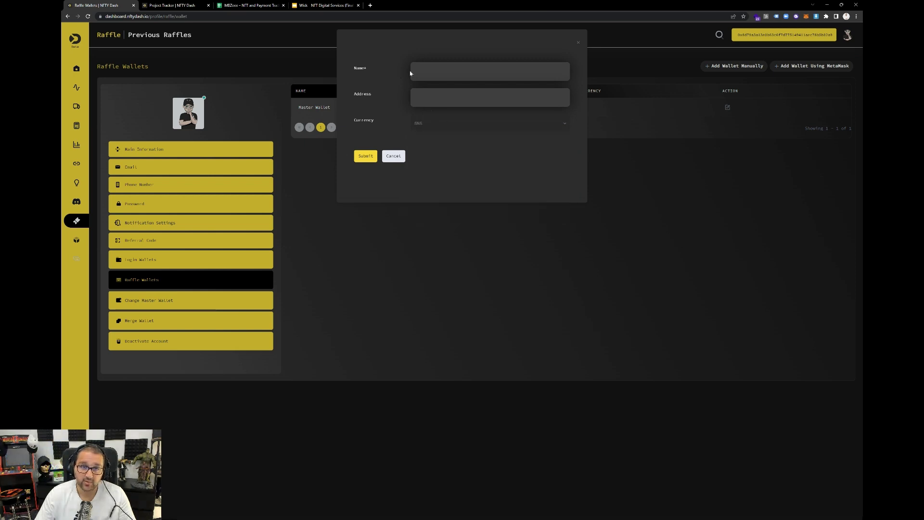
click(579, 44)
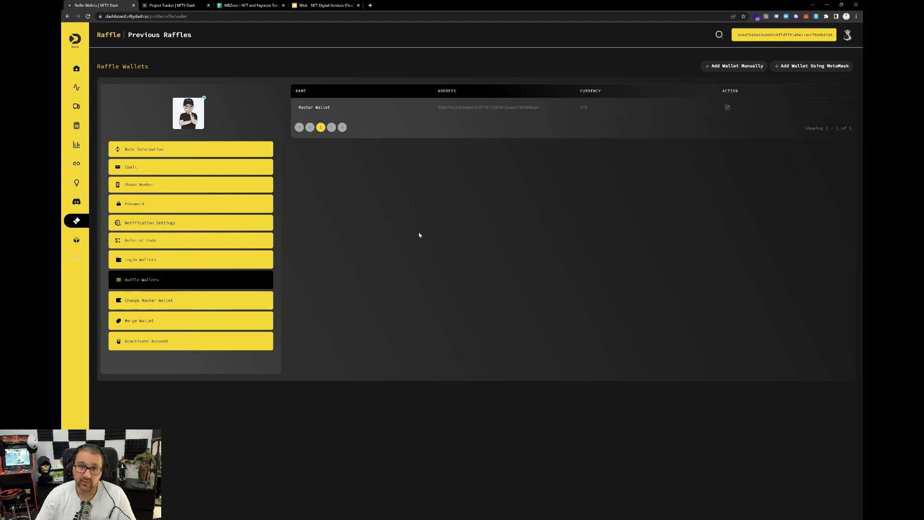
Step: View the profile's Change Master Wallet and Merge Wallet sections and return to the dashboard
click(252, 295)
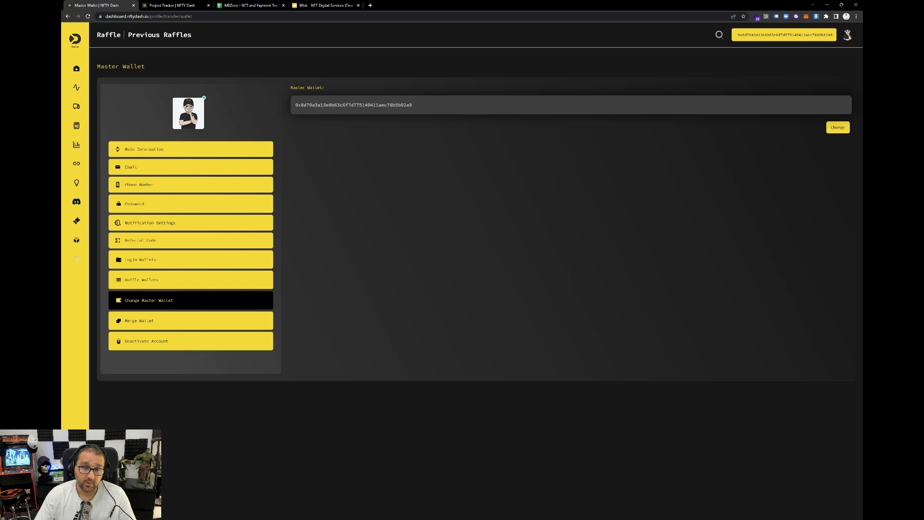
click(191, 319)
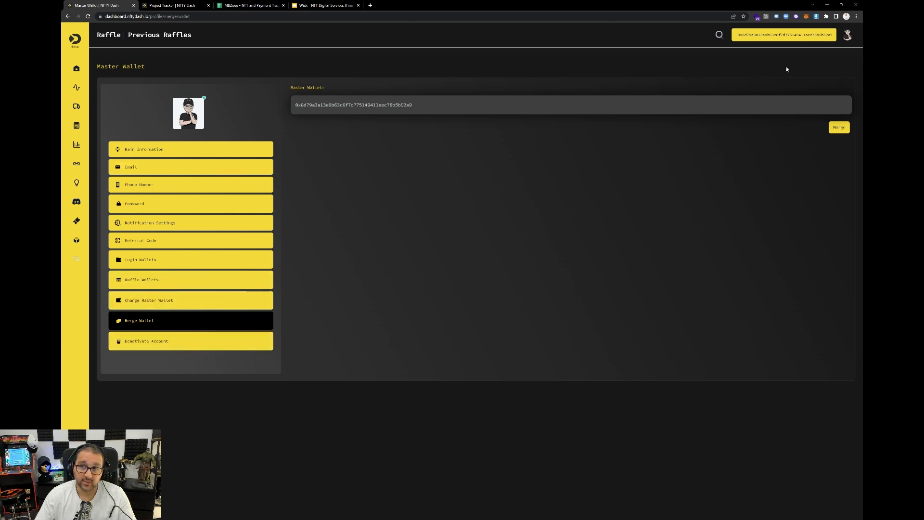
click(76, 68)
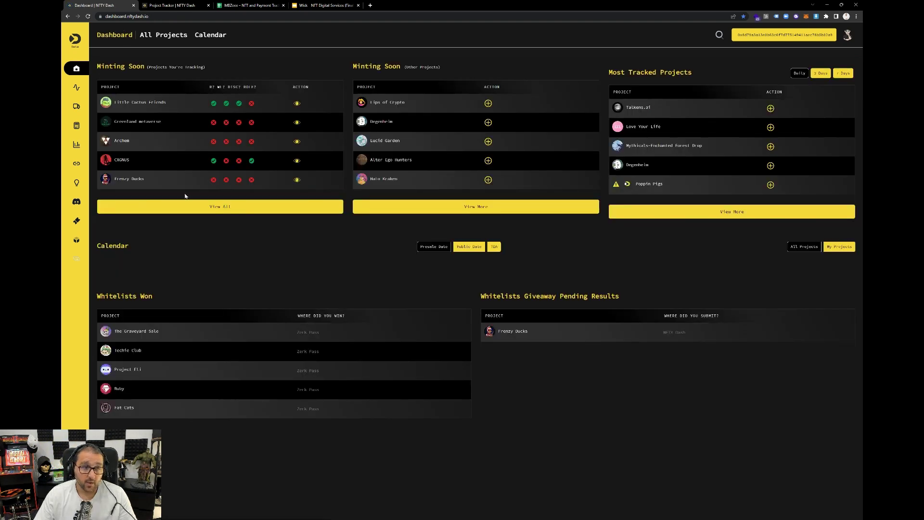
Step: Calculate the profit in the Profit Calculator with the existing fees, NFT price and selling price
click(77, 126)
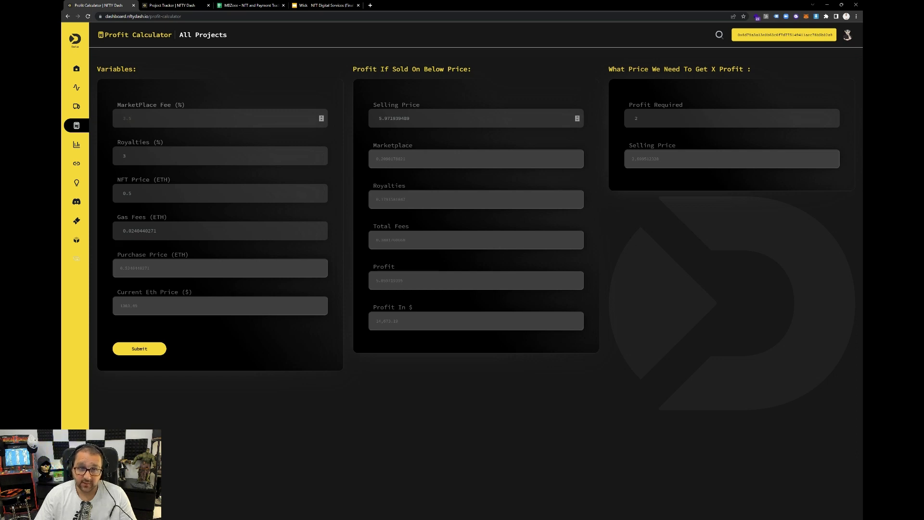
drag(410, 118, 379, 119)
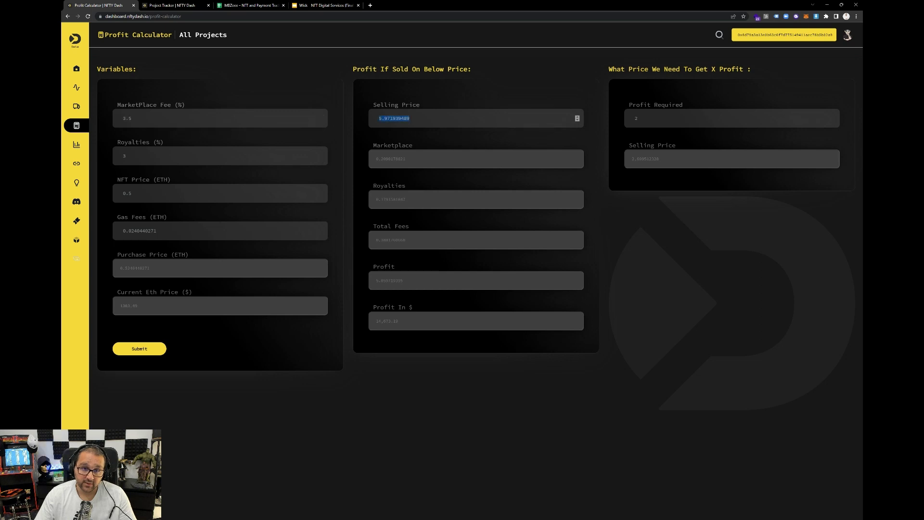
click(149, 350)
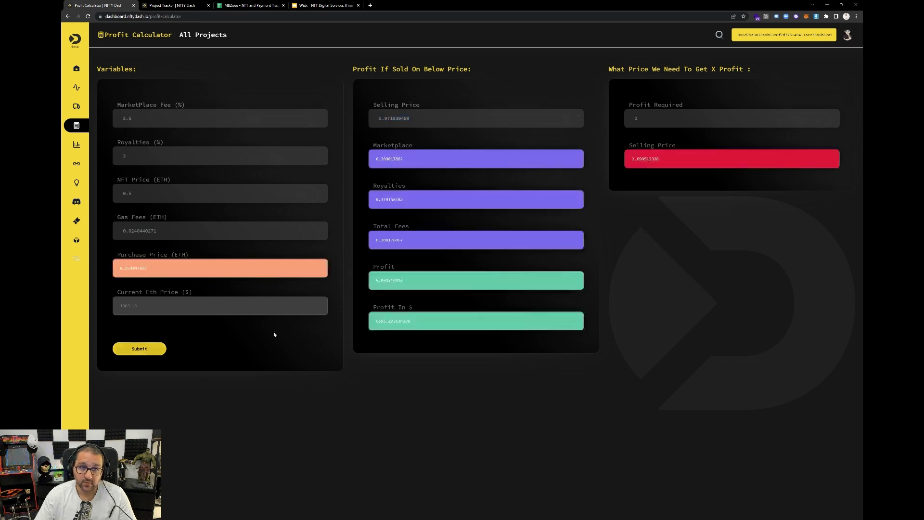
double_click(380, 281)
Step: Set Profit Required to 0.5 and calculate the selling price needed to reach it
click(616, 126)
key(BackSpace)
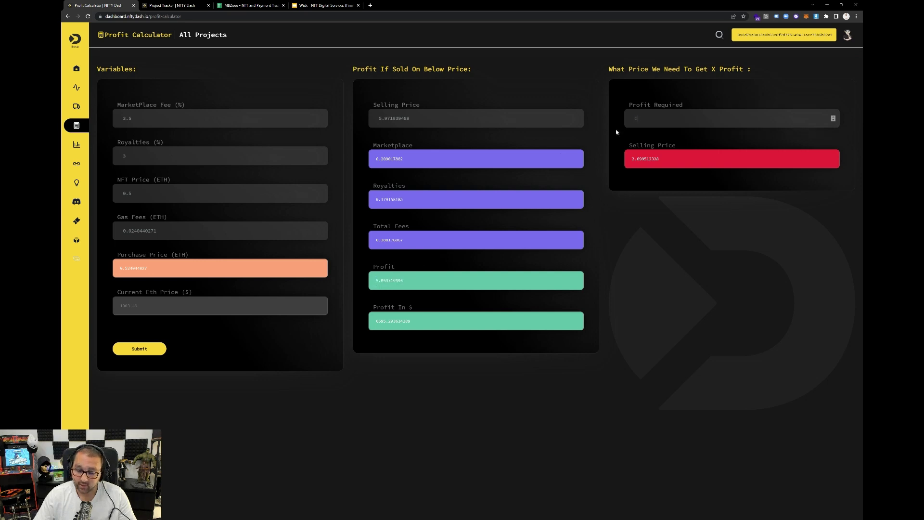
text(0.5)
click(139, 349)
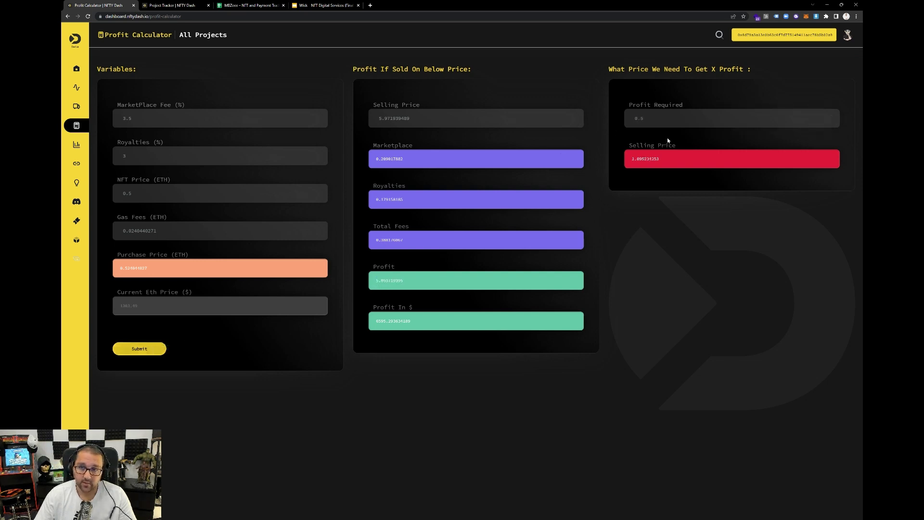
double_click(624, 161)
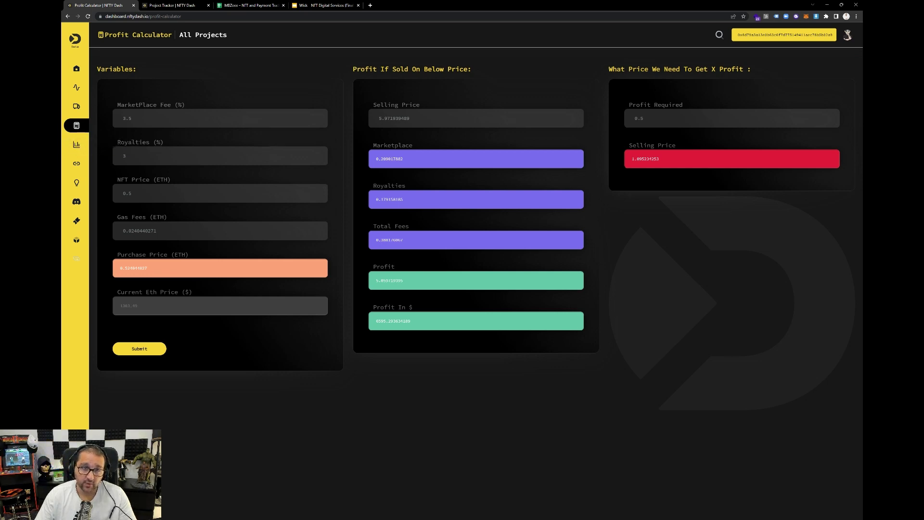
Step: Open Social Insights and view the insights of the listed YouTube account
click(77, 145)
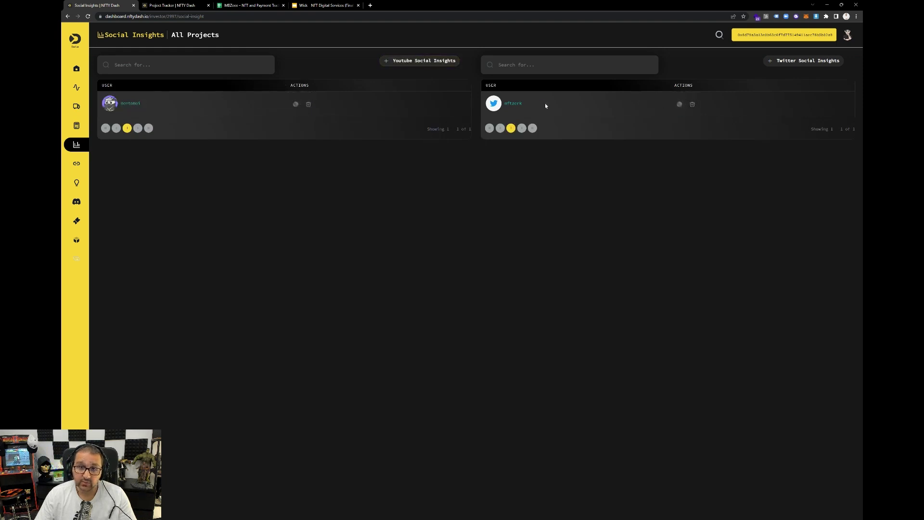
click(129, 103)
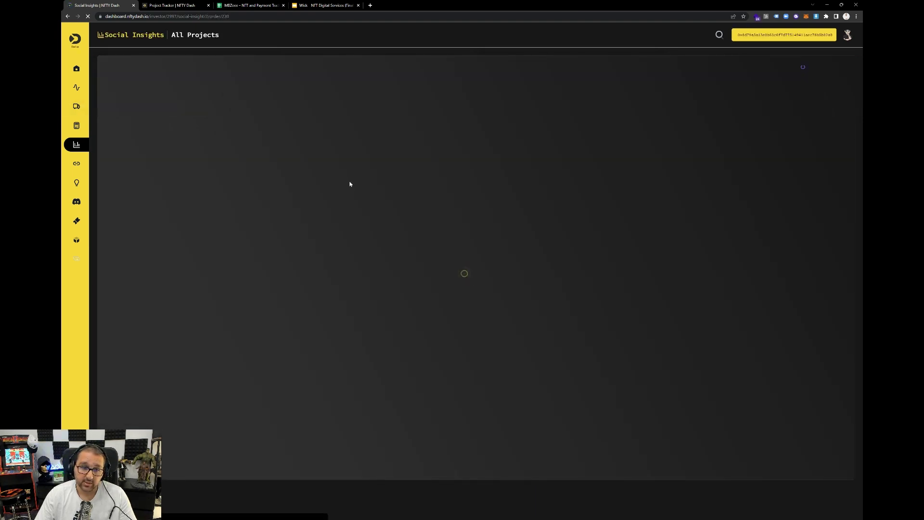
Step: View the Useful Links page and the Personal Alerts notes list
click(75, 164)
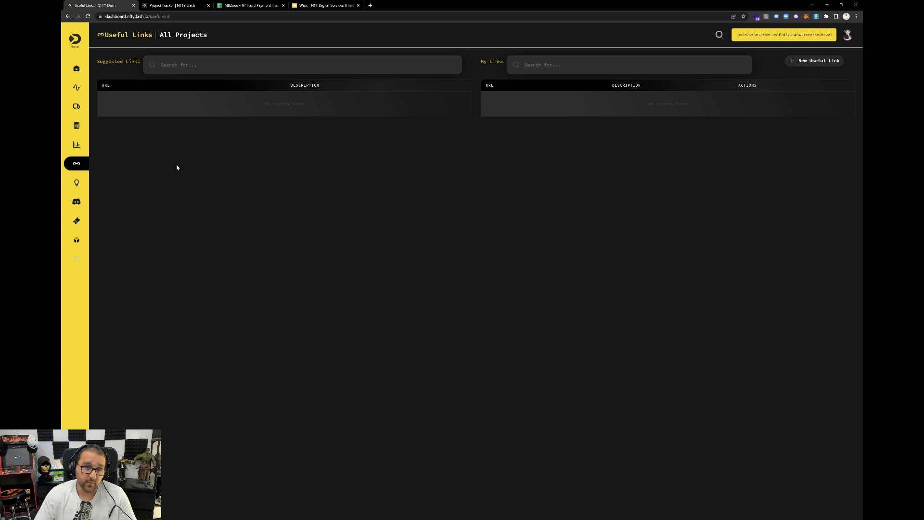
click(76, 182)
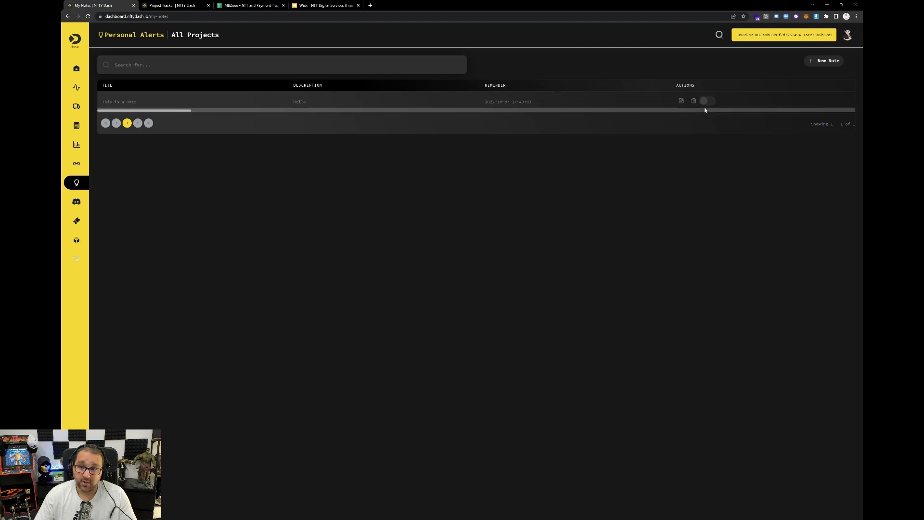
Step: View the available raffles and review the partnership and benefits listed under Current Subscription in Packages
click(76, 221)
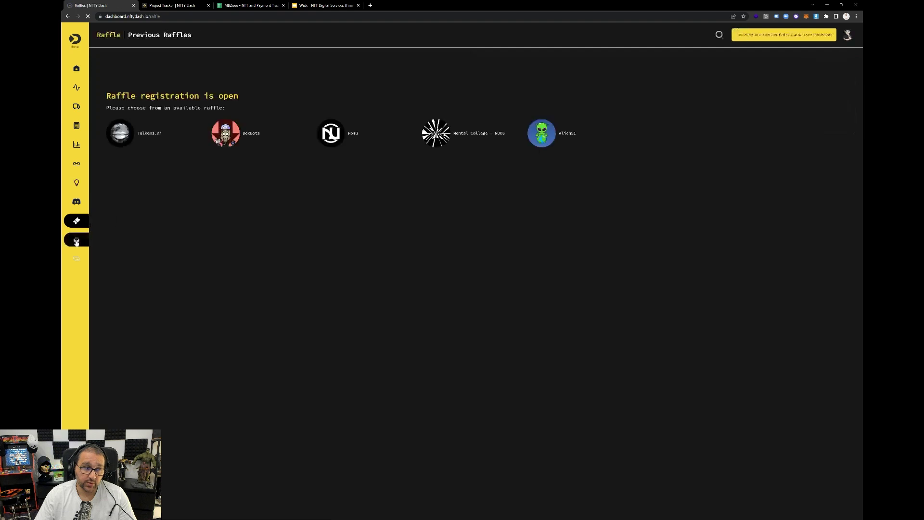
click(76, 240)
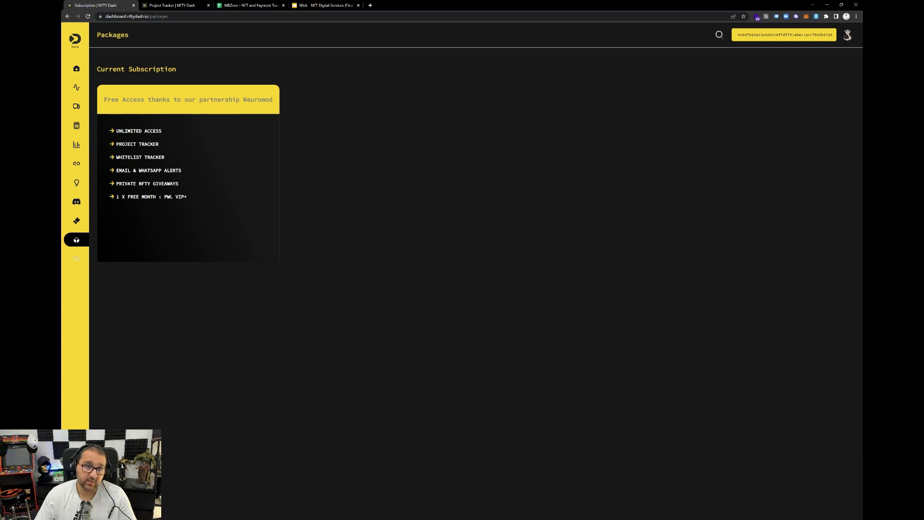
double_click(257, 99)
click(340, 110)
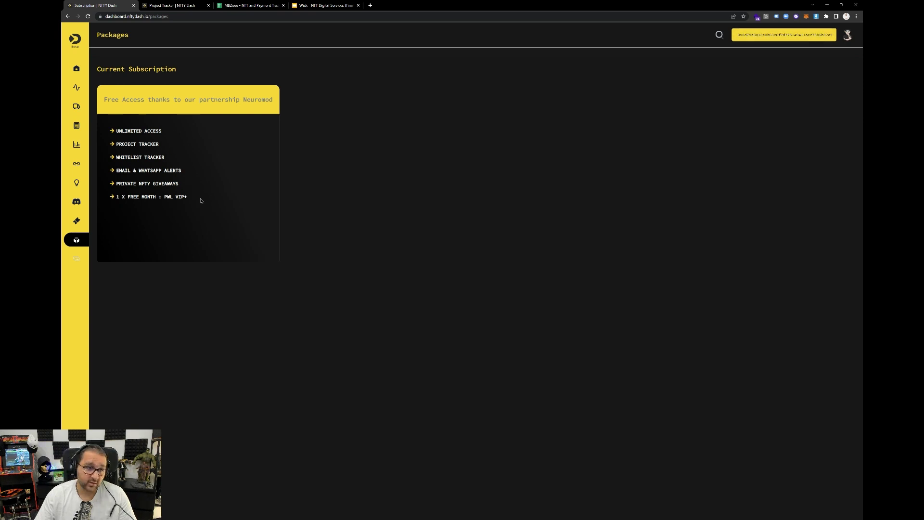
drag(201, 201, 112, 127)
click(309, 169)
Step: View the announcements channel's messages from the NFTY Dash server in the Discord section and return to the dashboard home
click(76, 222)
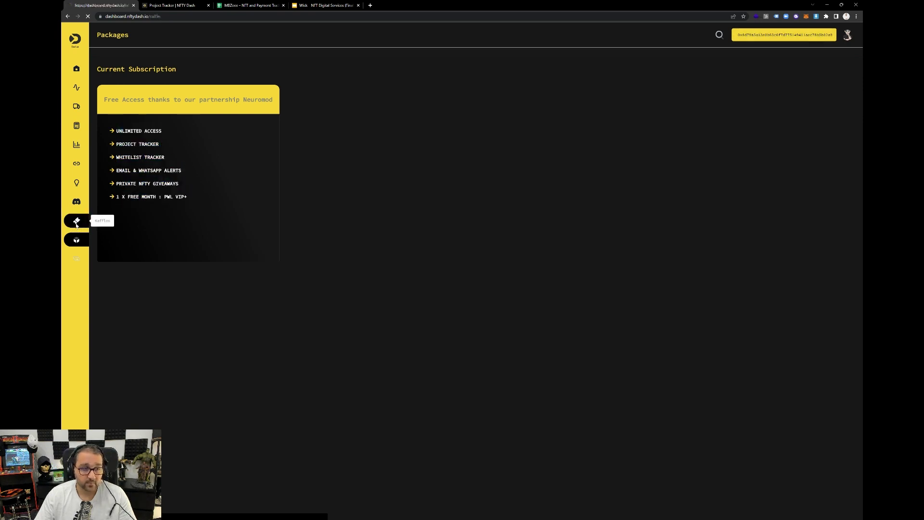
click(73, 206)
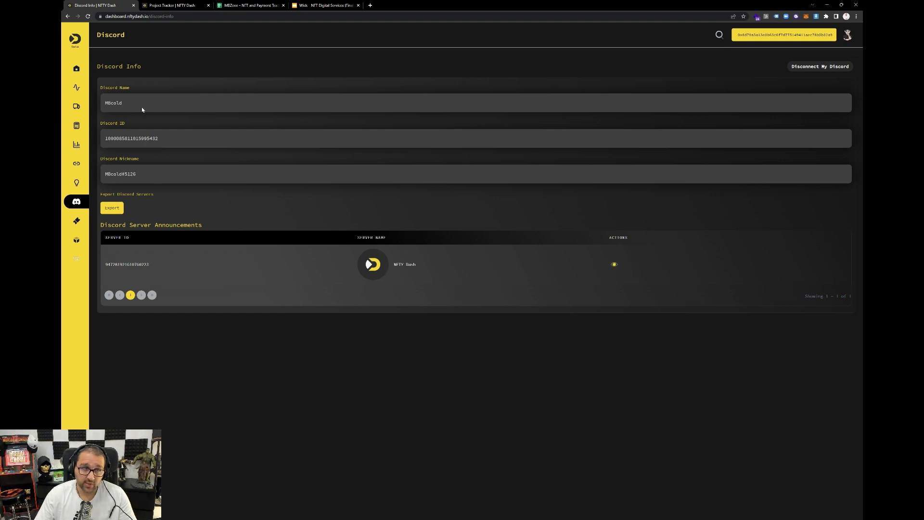
click(614, 264)
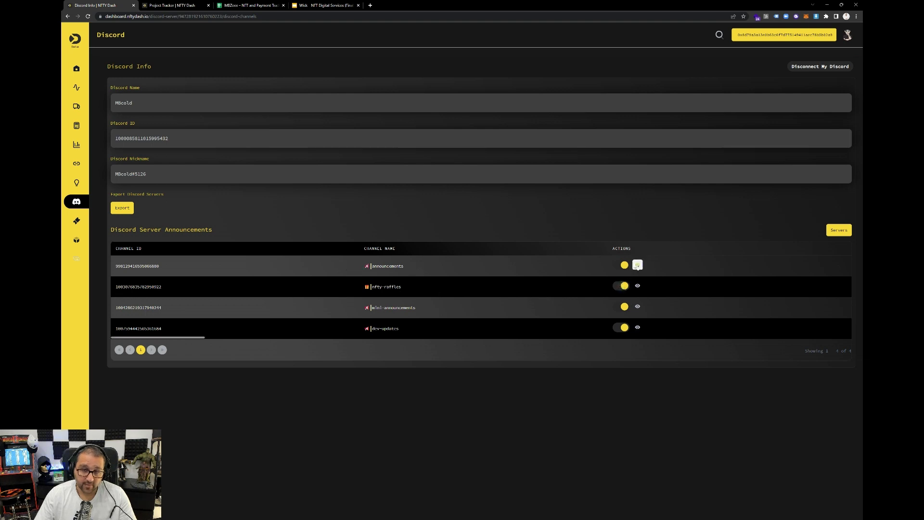
click(637, 265)
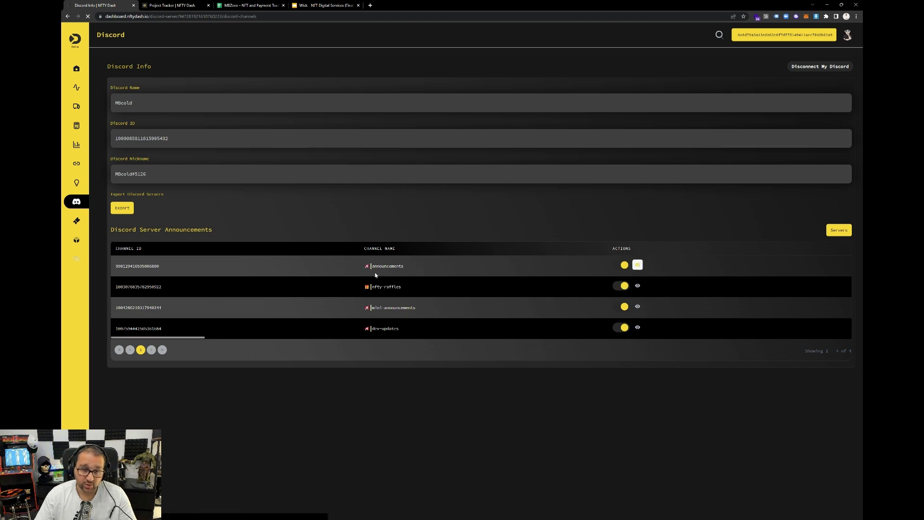
scroll(246, 294, down, 2)
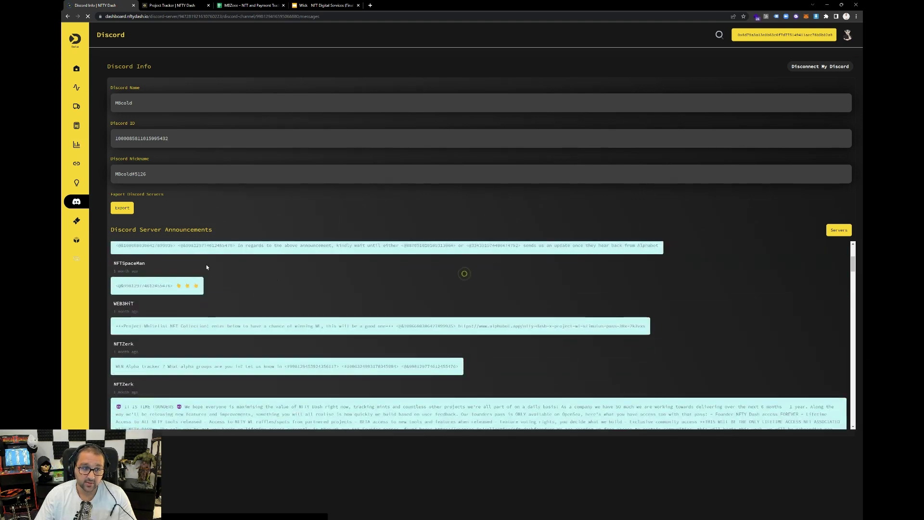
click(67, 16)
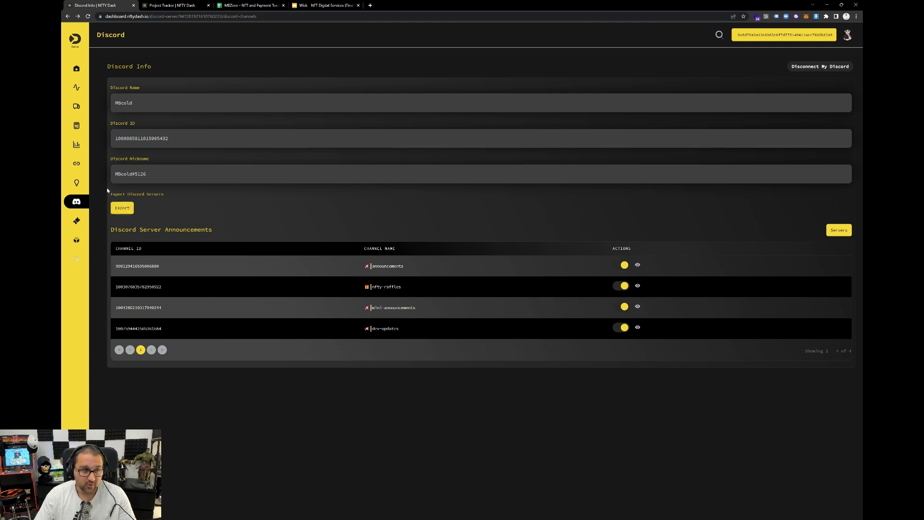
click(75, 68)
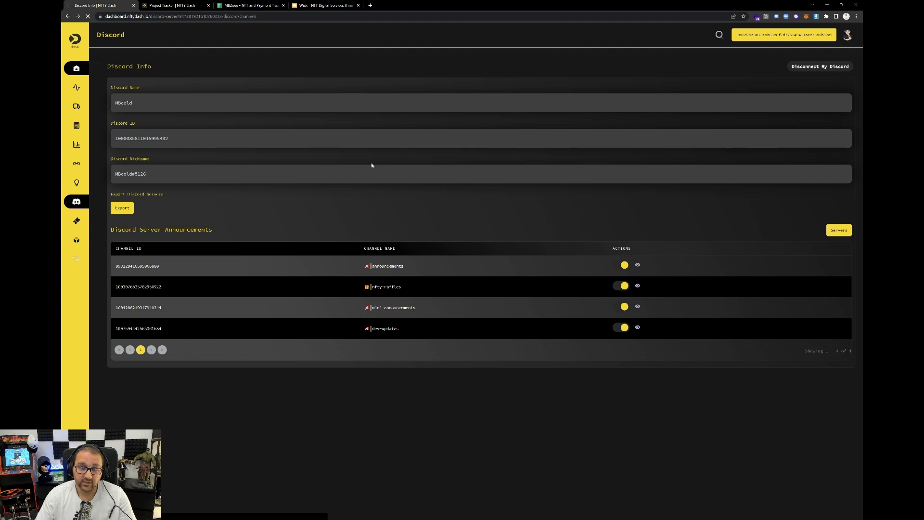